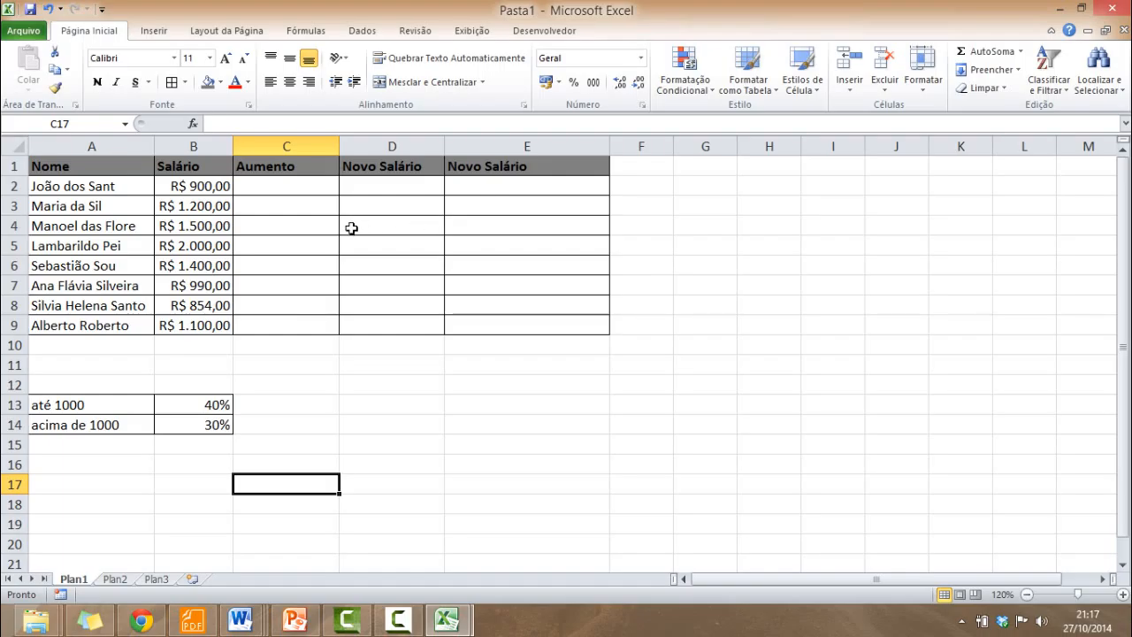
Start the Aumento formula in C2 with =SE(B2<=1000;B2*B13; to cover salaries up to 1000.
{"action": "left_click", "coordinate": [304, 187]}
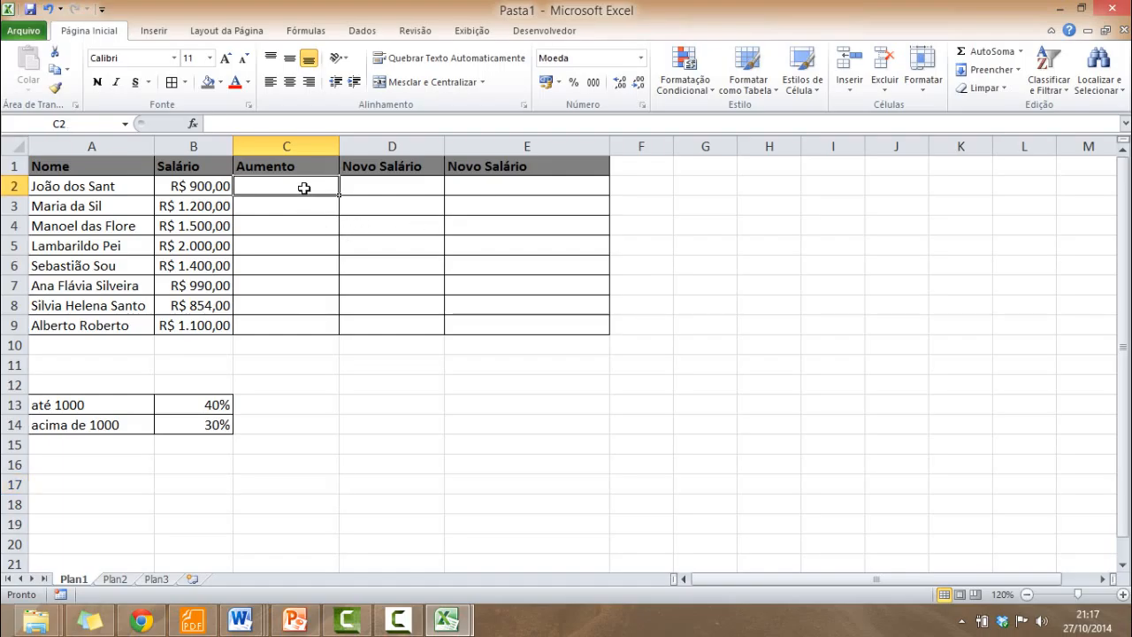
{"action": "type", "text": "=SE("}
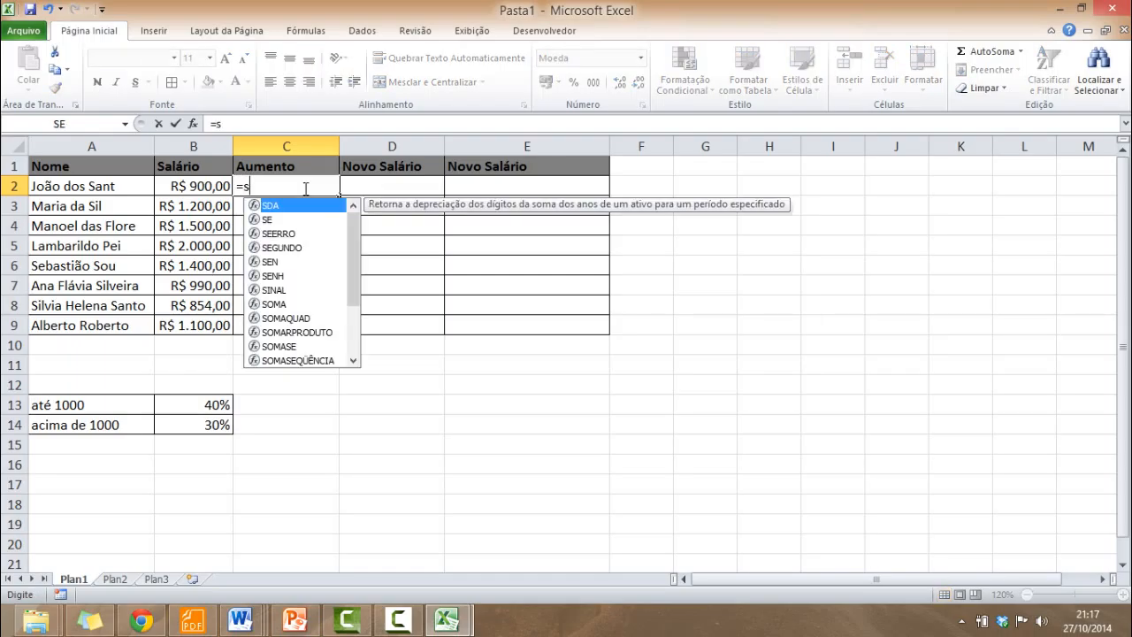
{"action": "left_click", "coordinate": [192, 188]}
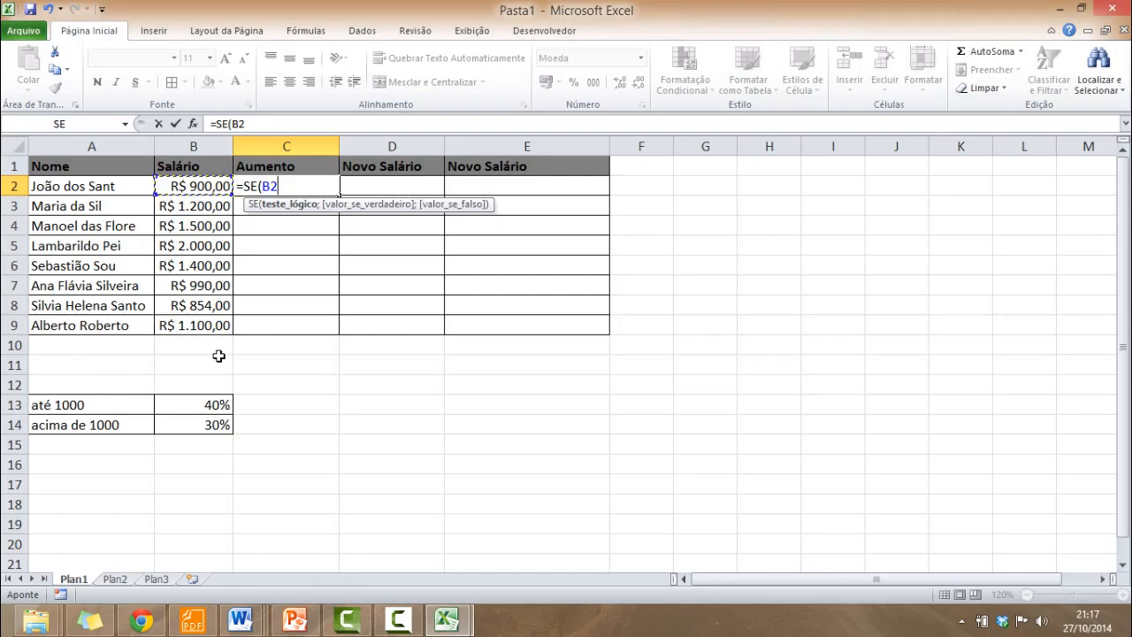
{"action": "type", "text": "<=1000"}
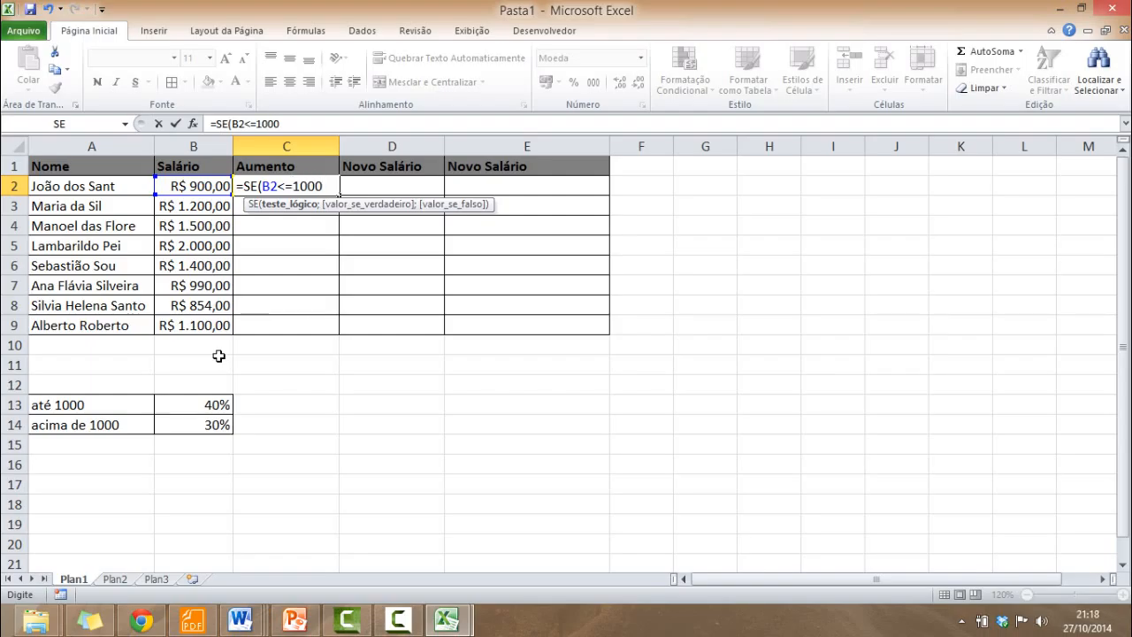
{"action": "type", "text": ";"}
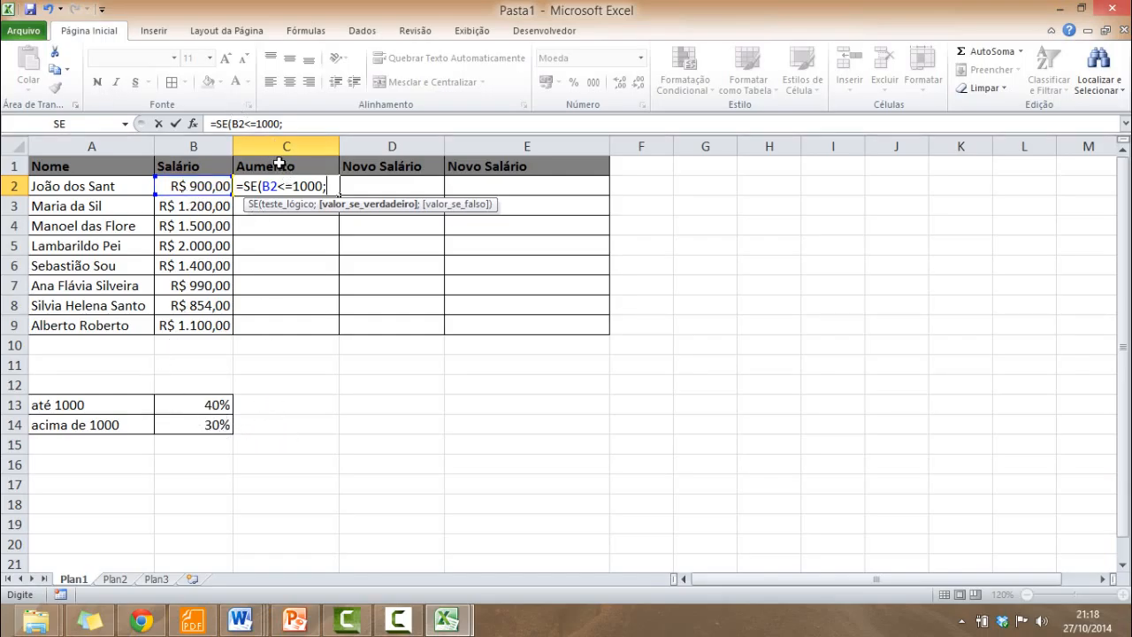
{"action": "left_click", "coordinate": [206, 189]}
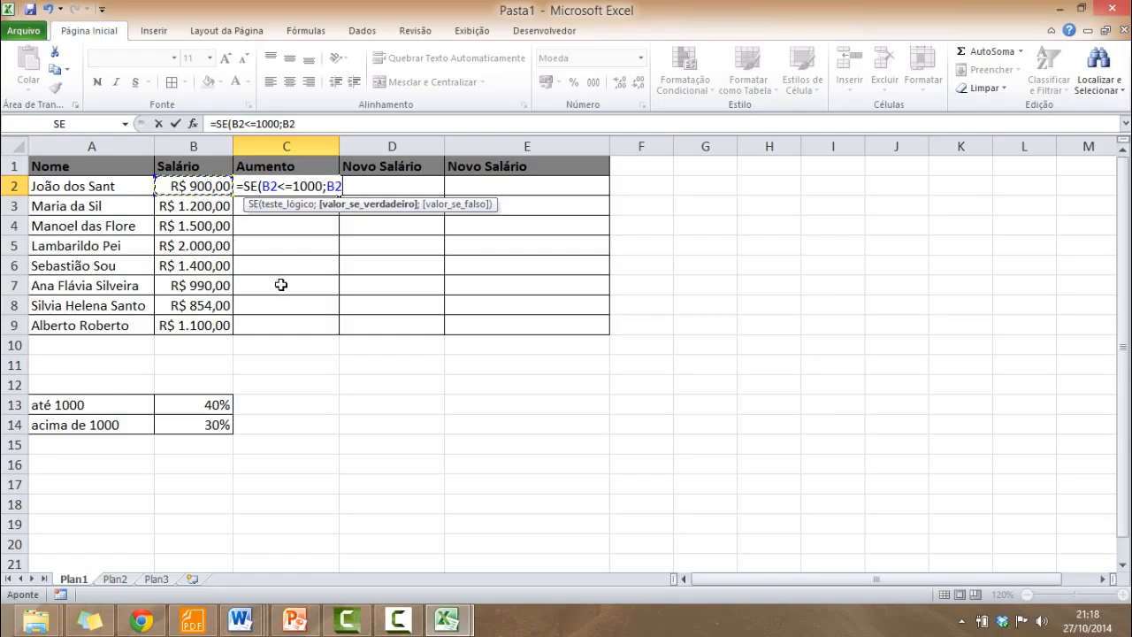
{"action": "type", "text": "*"}
{"action": "left_click", "coordinate": [193, 404]}
{"action": "type", "text": ";"}
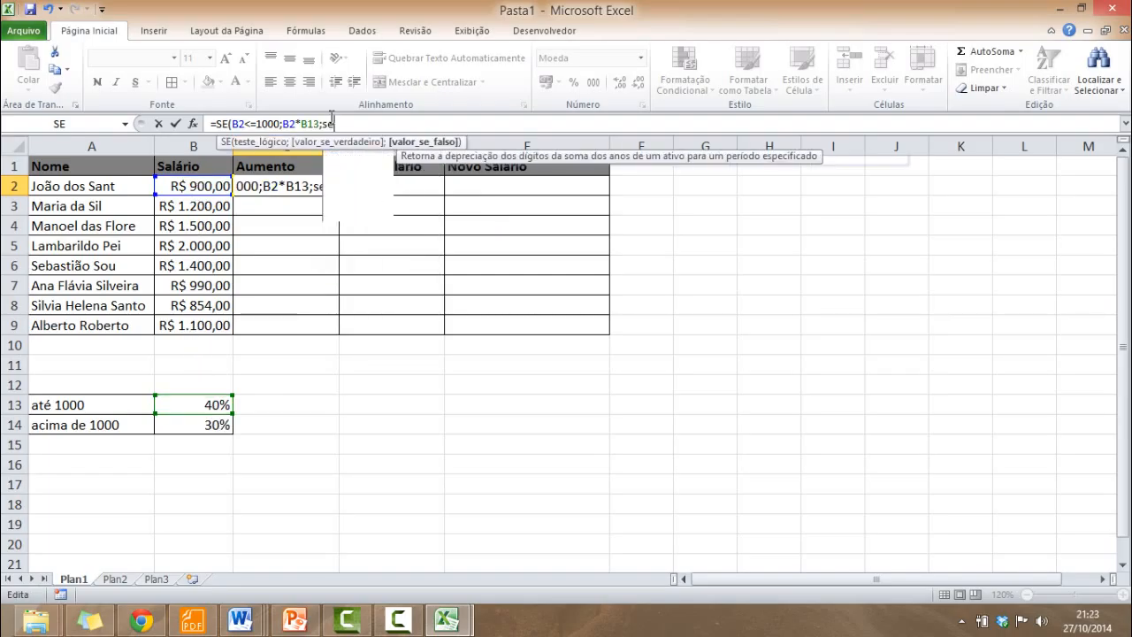
Complete the C2 formula with the nested condition SE(B2>1000;B2*B14)) for salaries above 1000.
{"action": "type", "text": "("}
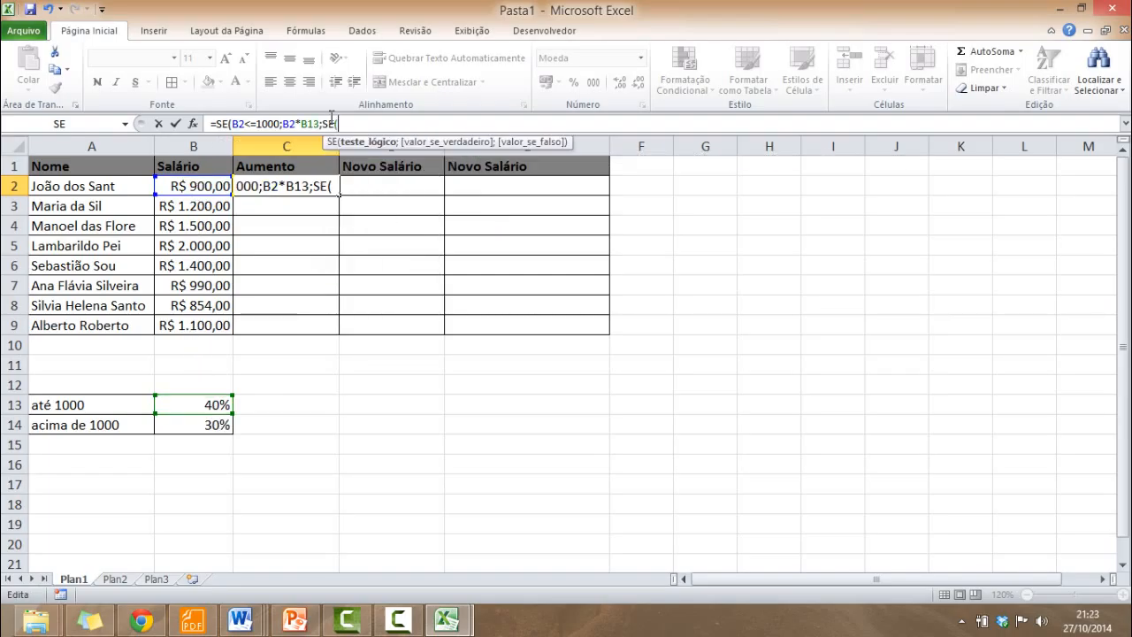
{"action": "left_click", "coordinate": [181, 188]}
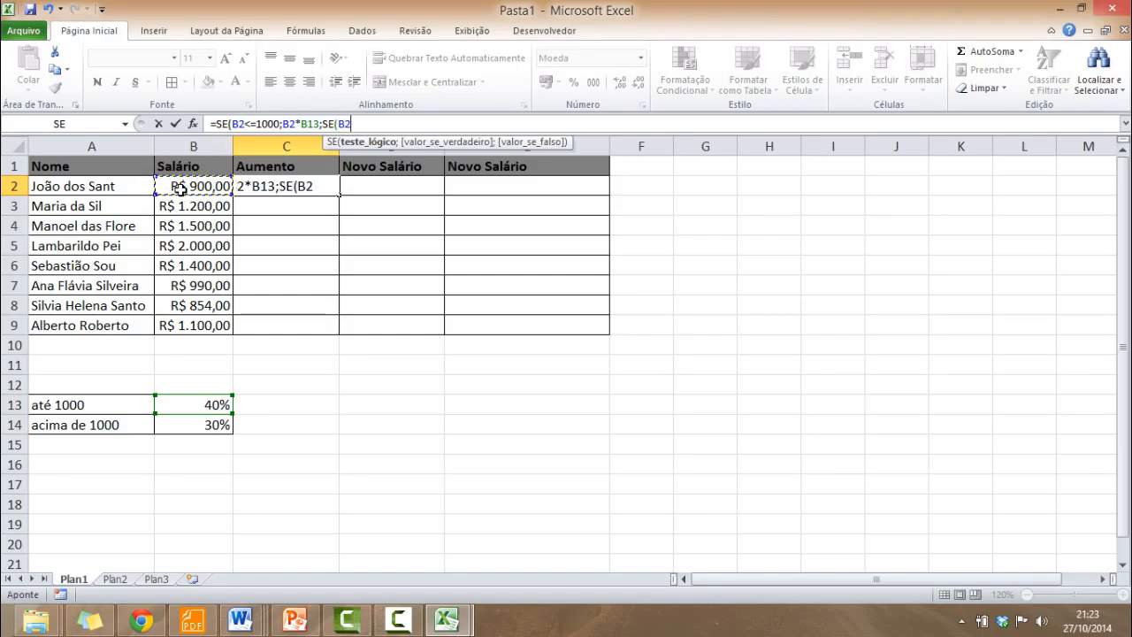
{"action": "type", "text": ">1000"}
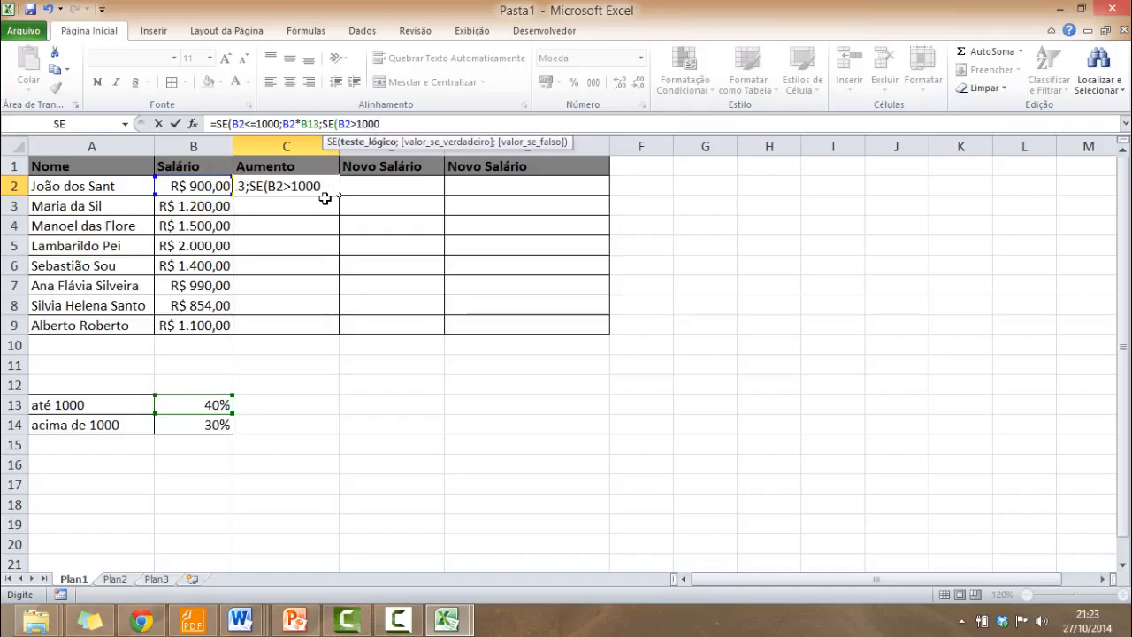
{"action": "type", "text": ";"}
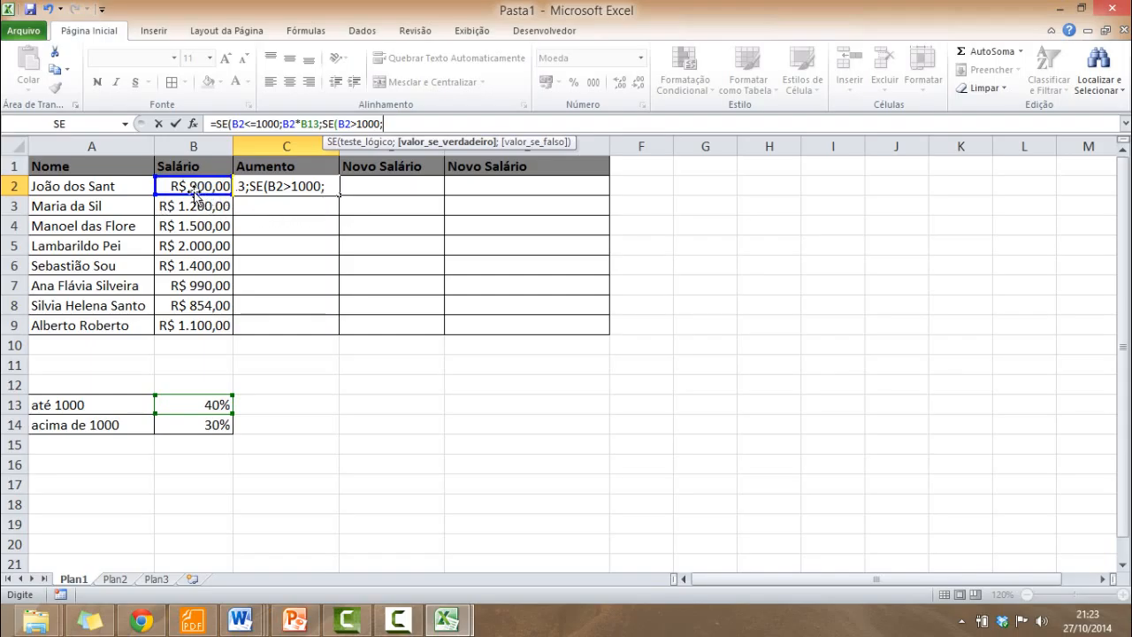
{"action": "left_click", "coordinate": [191, 188]}
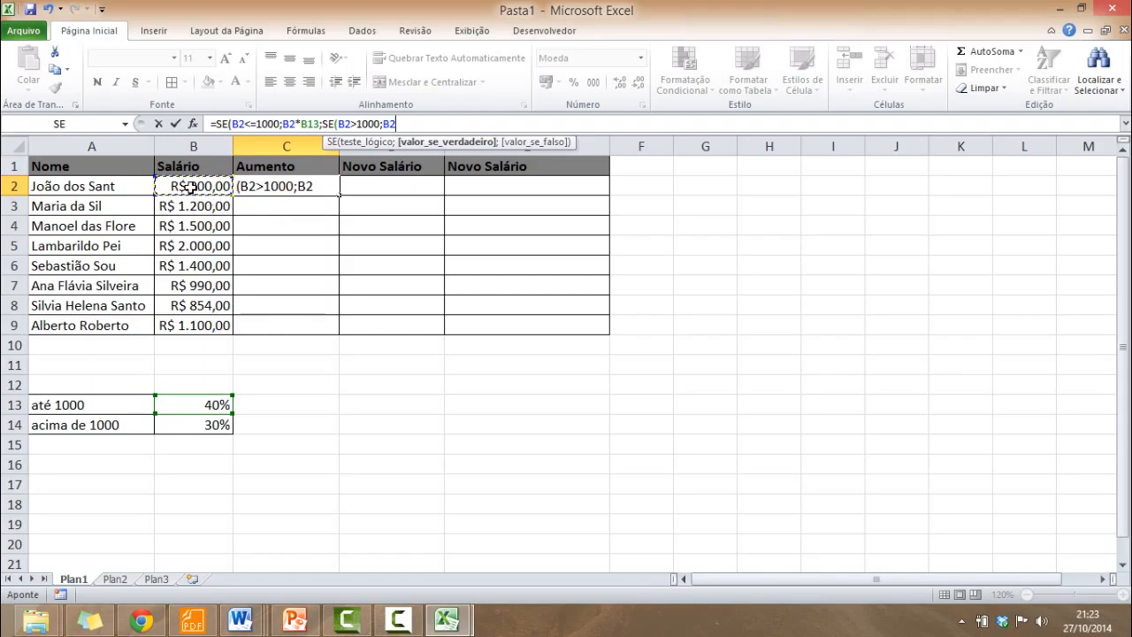
{"action": "type", "text": "*"}
{"action": "left_click", "coordinate": [215, 428]}
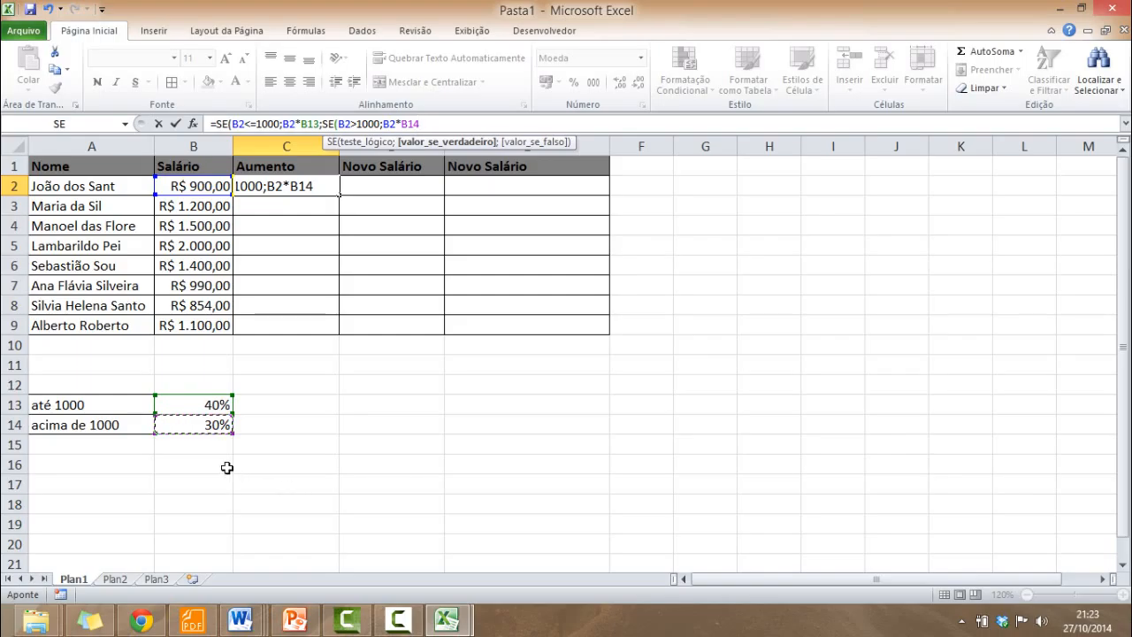
{"action": "type", "text": ")"}
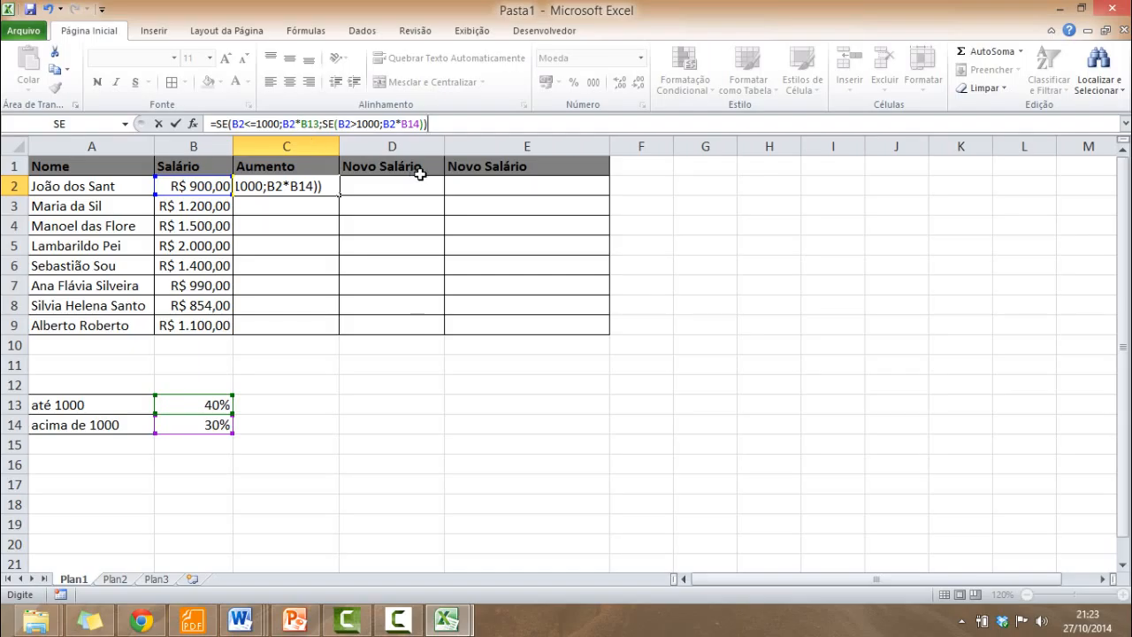
{"action": "key", "text": "Return"}
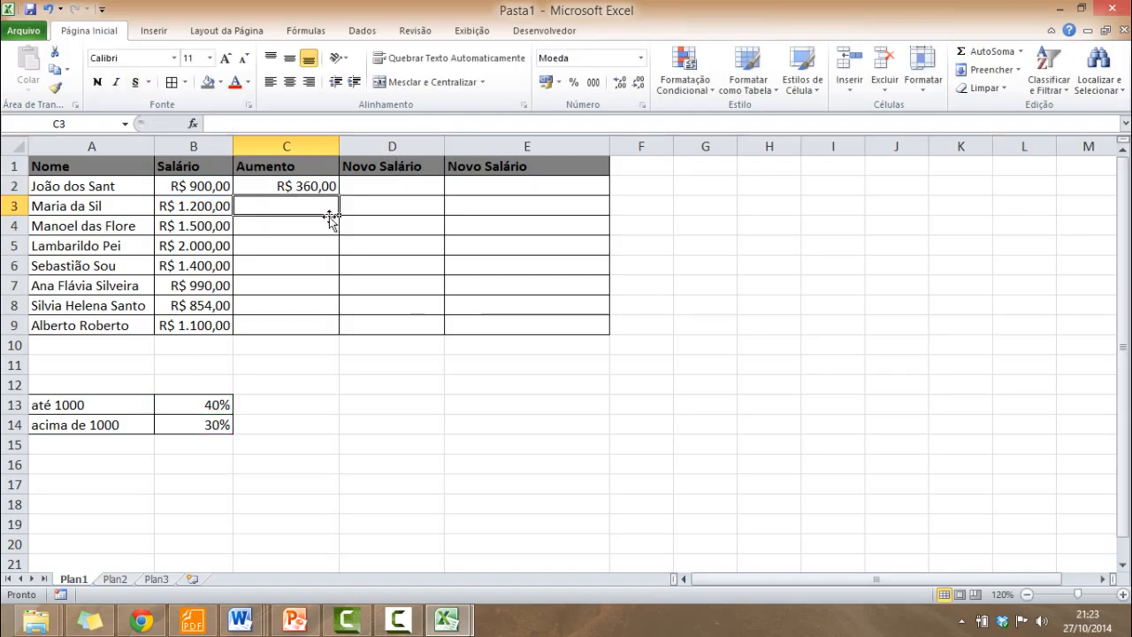
Fill the C2 formula down the Aumento column through C9.
{"action": "left_click", "coordinate": [304, 188]}
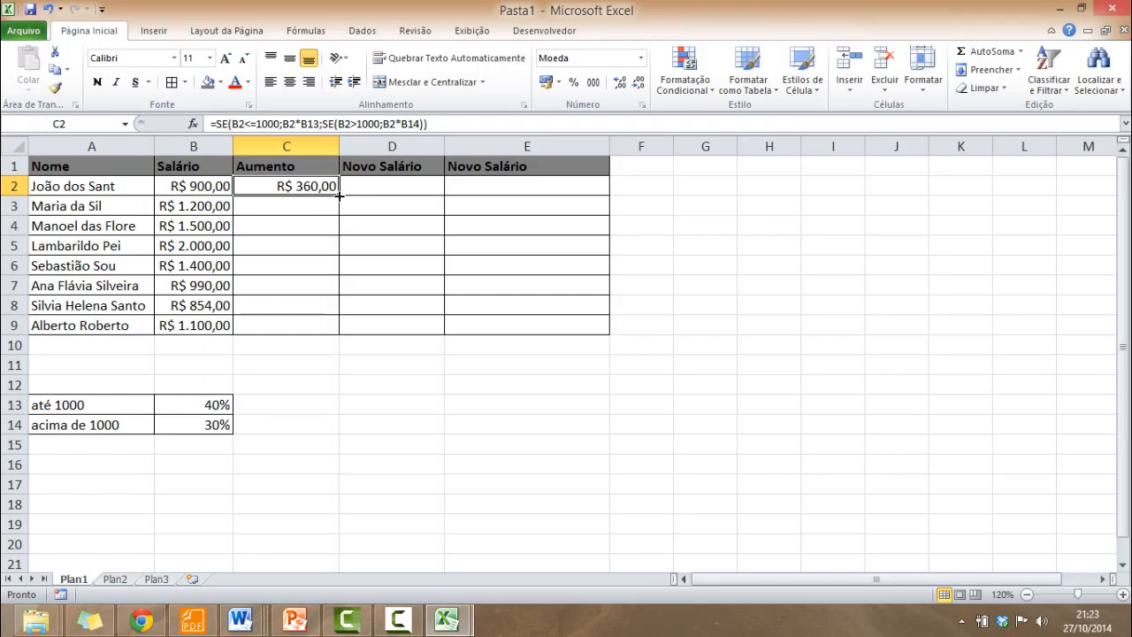
{"action": "left_click_drag", "start_coordinate": [339, 196], "coordinate": [330, 329]}
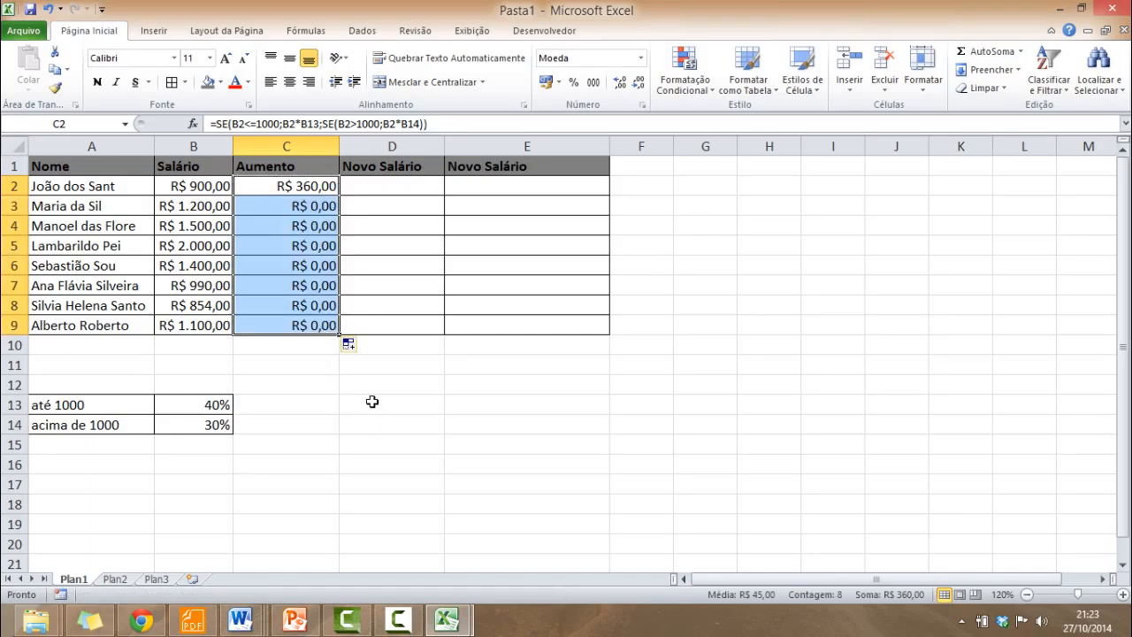
Examine the cell references in the copied Aumento formulas between C3 and C8.
{"action": "left_click", "coordinate": [321, 226]}
{"action": "left_click", "coordinate": [319, 245]}
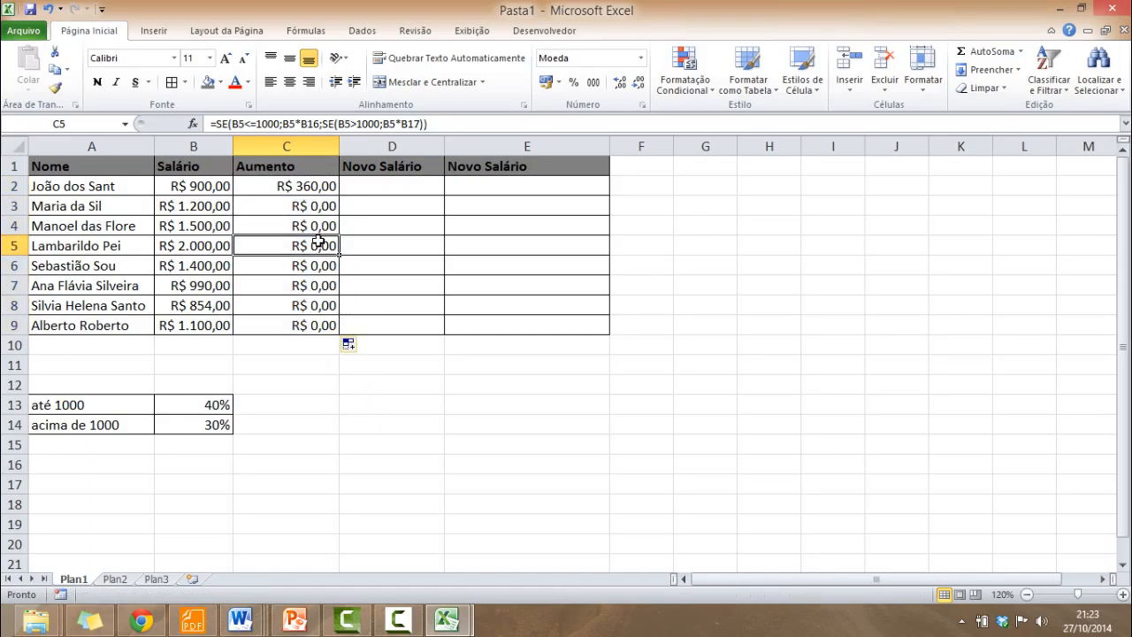
{"action": "left_click", "coordinate": [318, 264]}
{"action": "left_click", "coordinate": [316, 305]}
{"action": "left_click", "coordinate": [319, 268]}
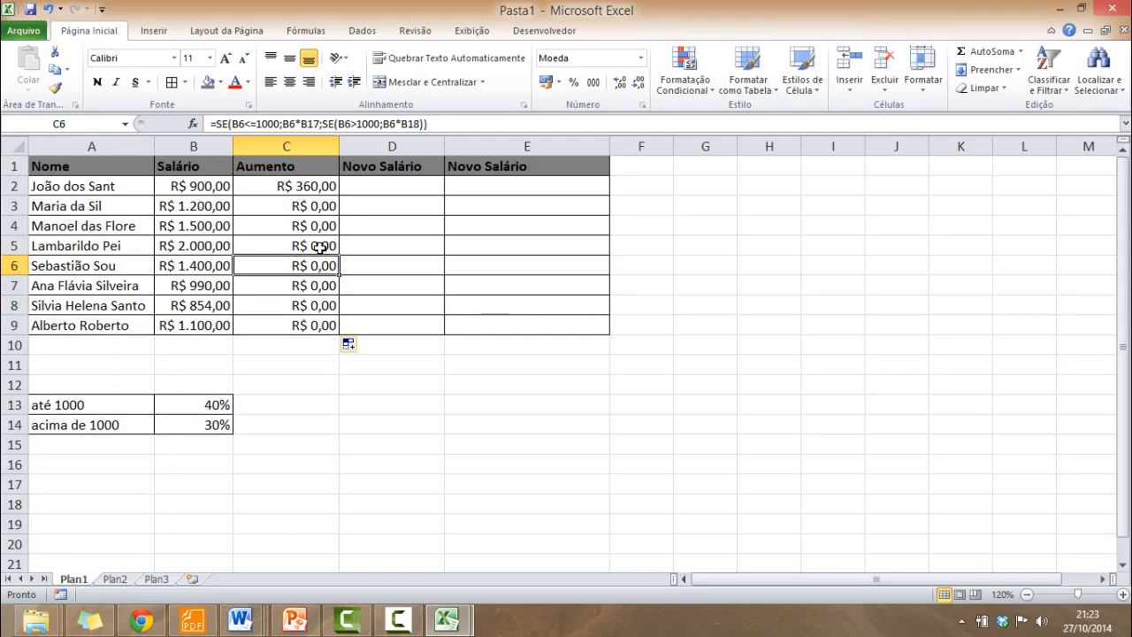
{"action": "left_click", "coordinate": [319, 232]}
{"action": "left_click", "coordinate": [321, 209]}
{"action": "left_click", "coordinate": [305, 246]}
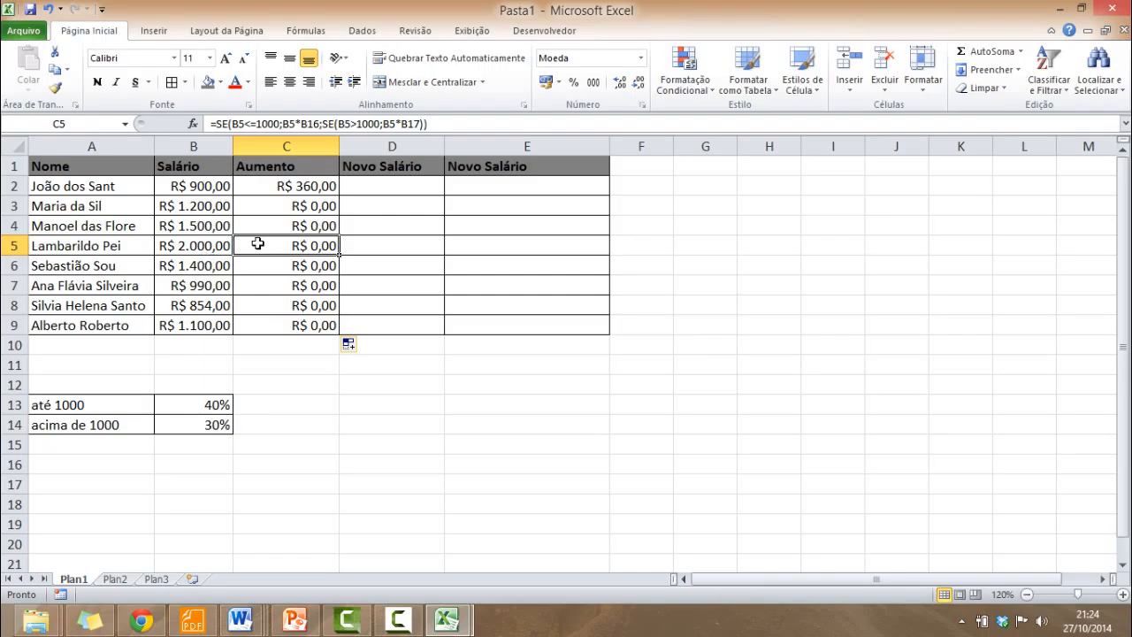
Compare the percentage cells B13 and B14 with the references used in the C2, C3 and C4 formulas.
{"action": "left_click", "coordinate": [190, 404]}
{"action": "left_click", "coordinate": [192, 423]}
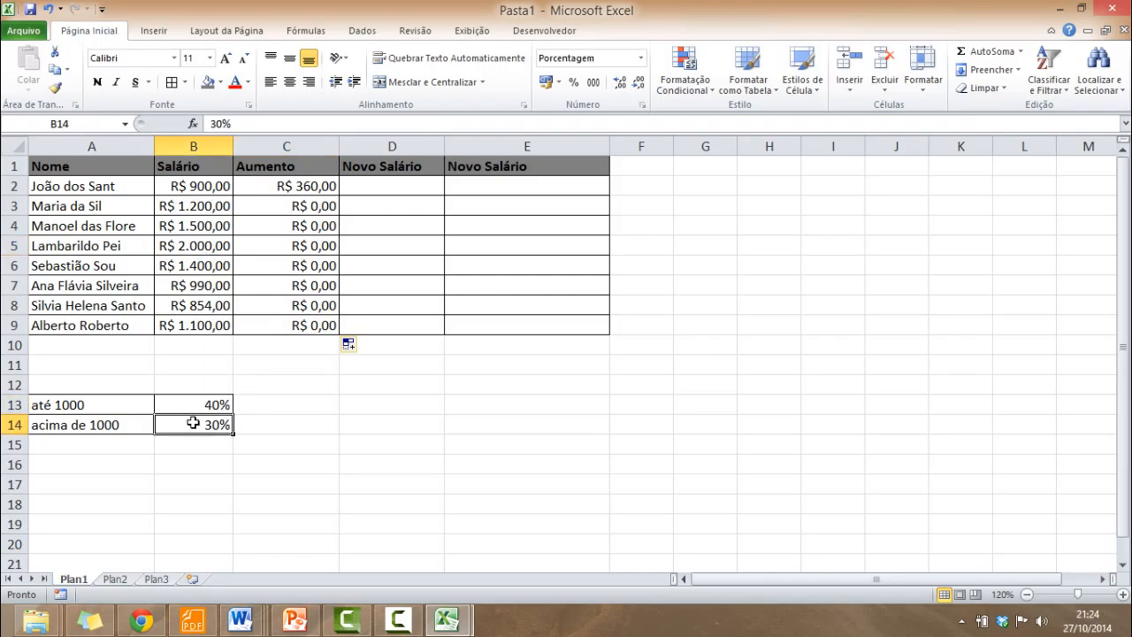
{"action": "left_click", "coordinate": [273, 232]}
{"action": "left_click", "coordinate": [306, 205]}
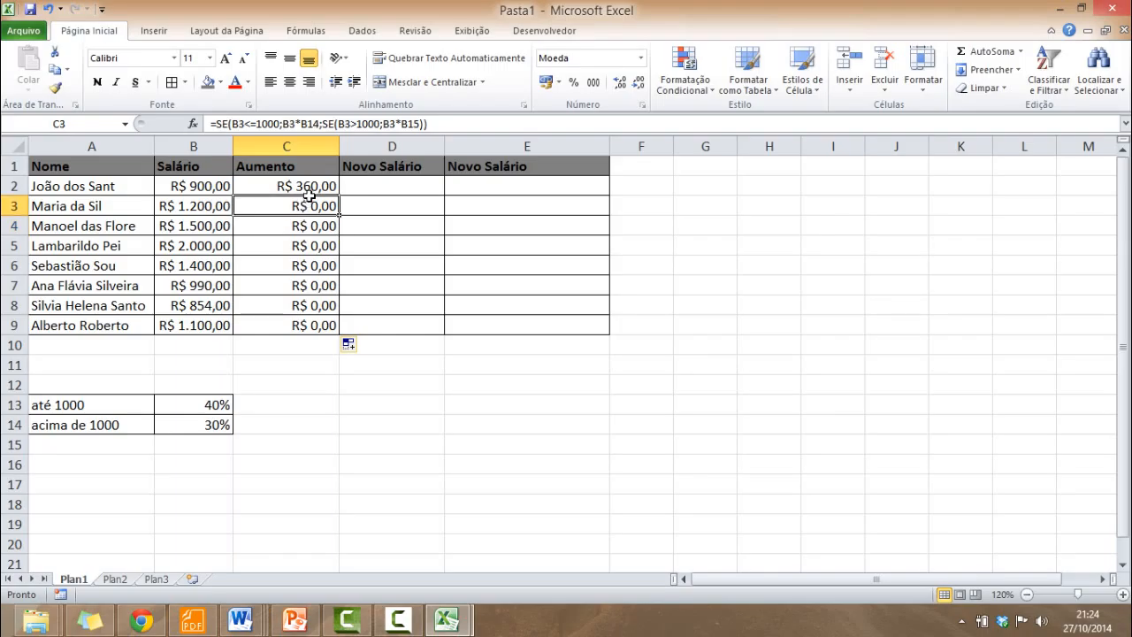
{"action": "left_click", "coordinate": [207, 407]}
{"action": "left_click", "coordinate": [209, 426]}
{"action": "left_click", "coordinate": [212, 408]}
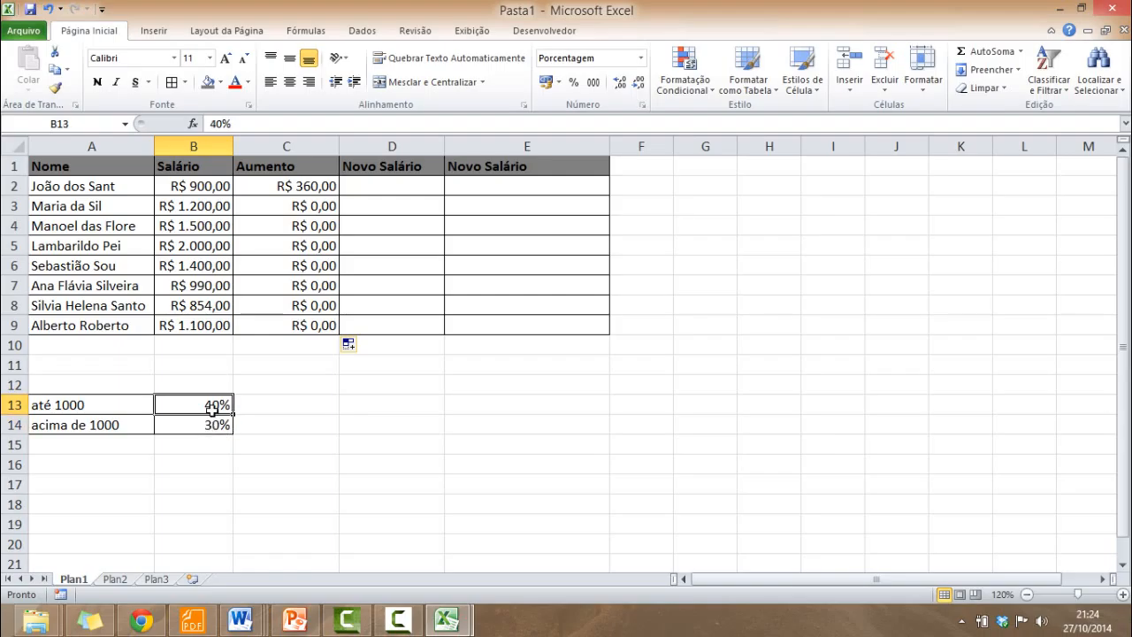
{"action": "left_click", "coordinate": [212, 427]}
{"action": "left_click", "coordinate": [212, 408]}
{"action": "left_click", "coordinate": [310, 186]}
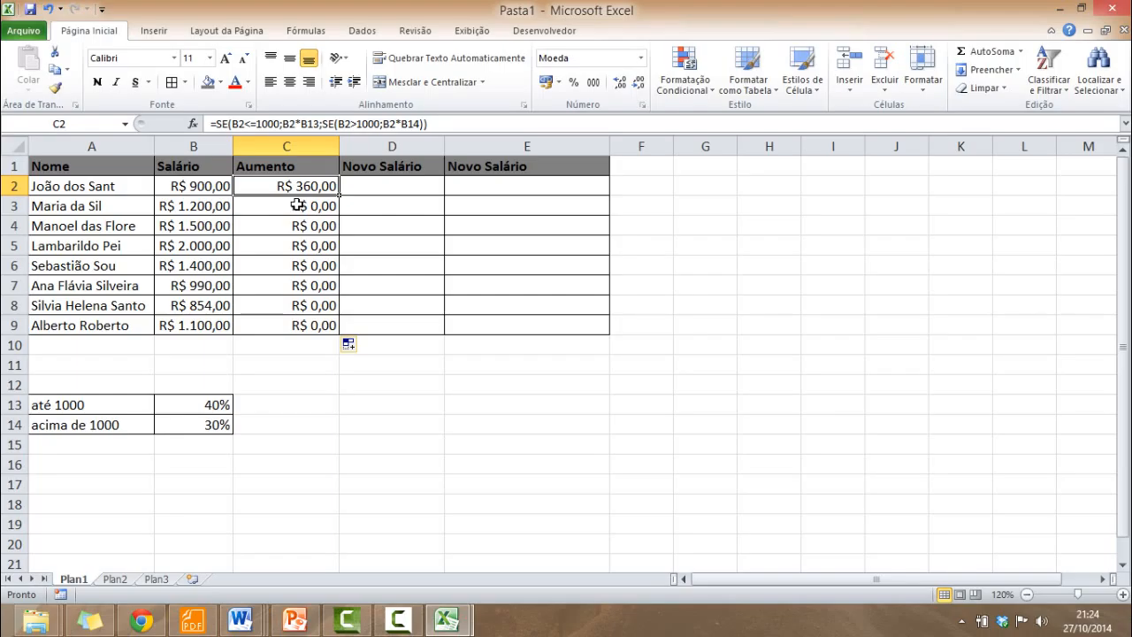
{"action": "left_click", "coordinate": [212, 406]}
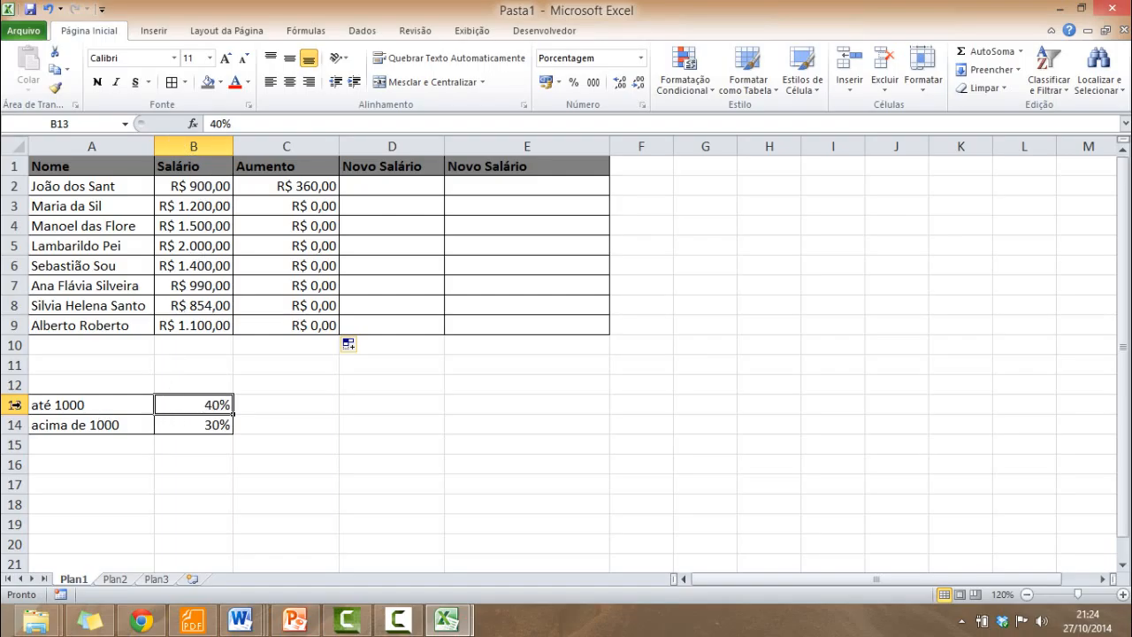
{"action": "left_click", "coordinate": [206, 425]}
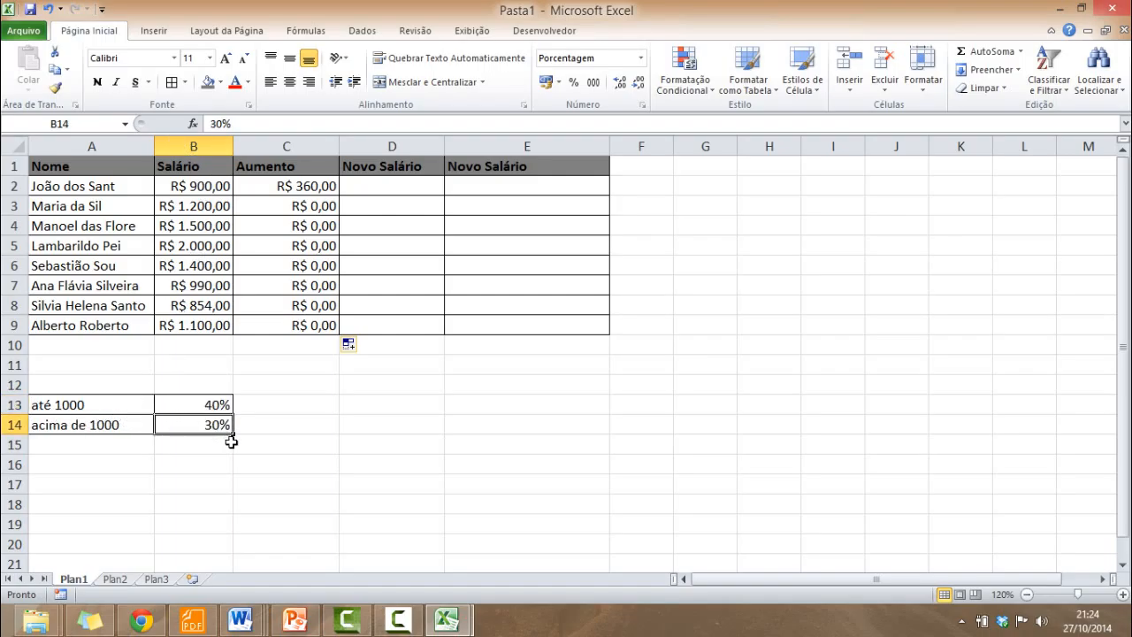
{"action": "left_click", "coordinate": [290, 186]}
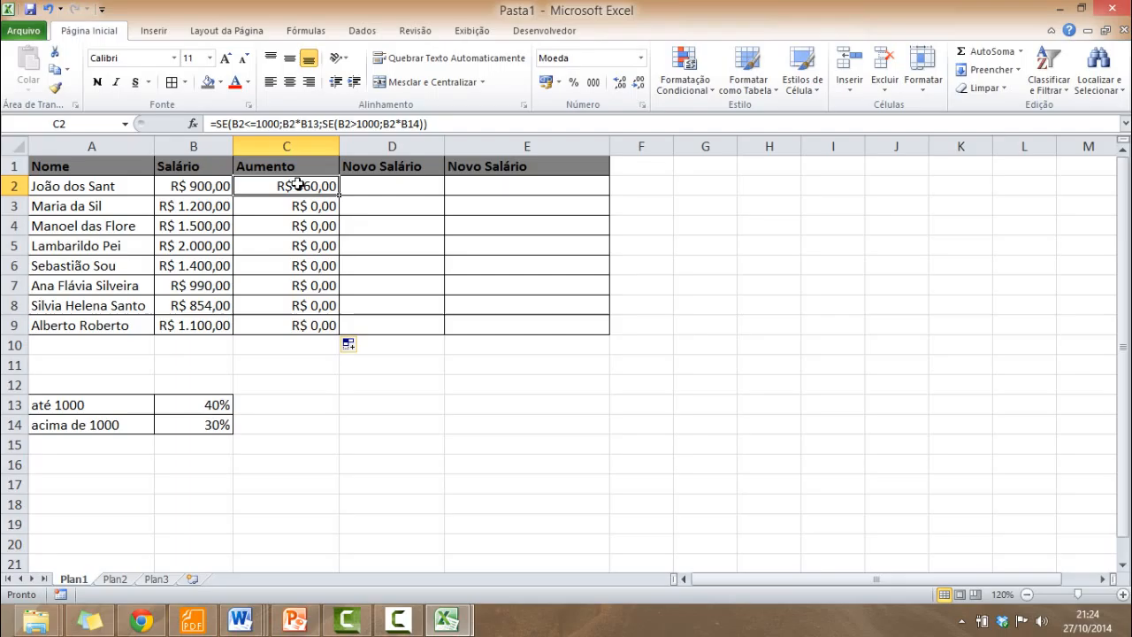
{"action": "left_click", "coordinate": [283, 124]}
{"action": "type", "text": "$"}
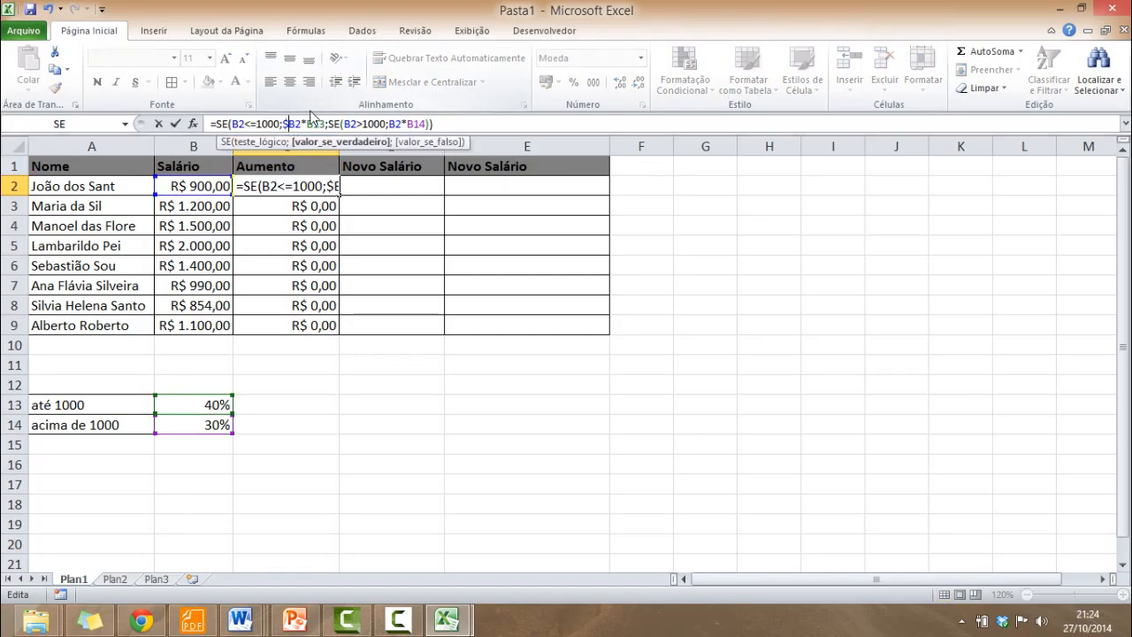
{"action": "key", "text": "Right"}
{"action": "type", "text": "$"}
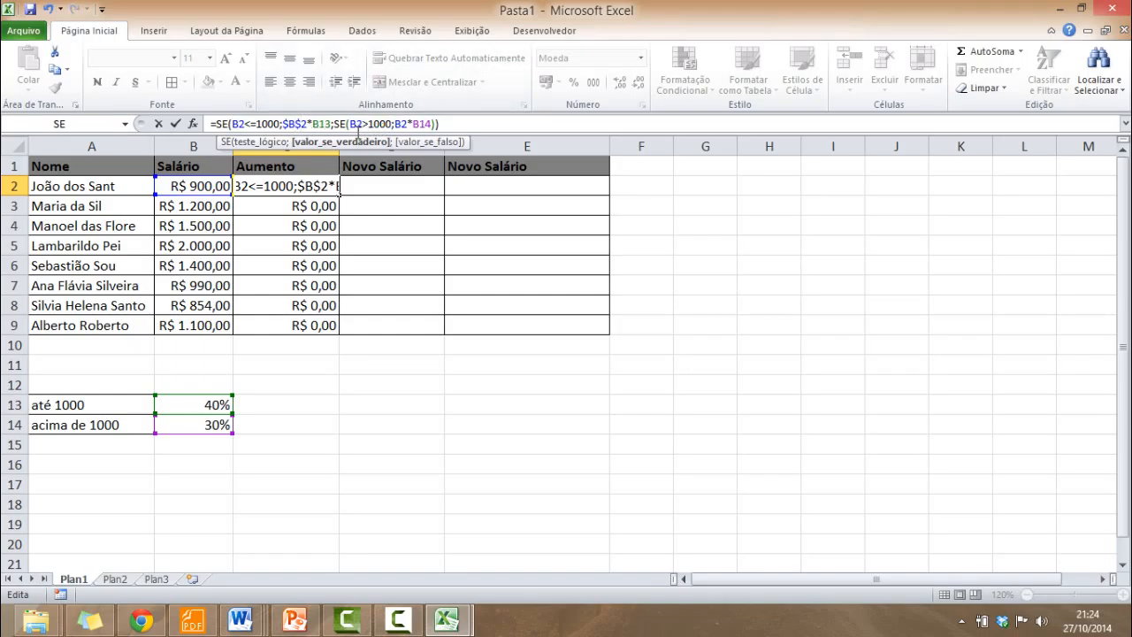
{"action": "key", "text": "BackSpace"}
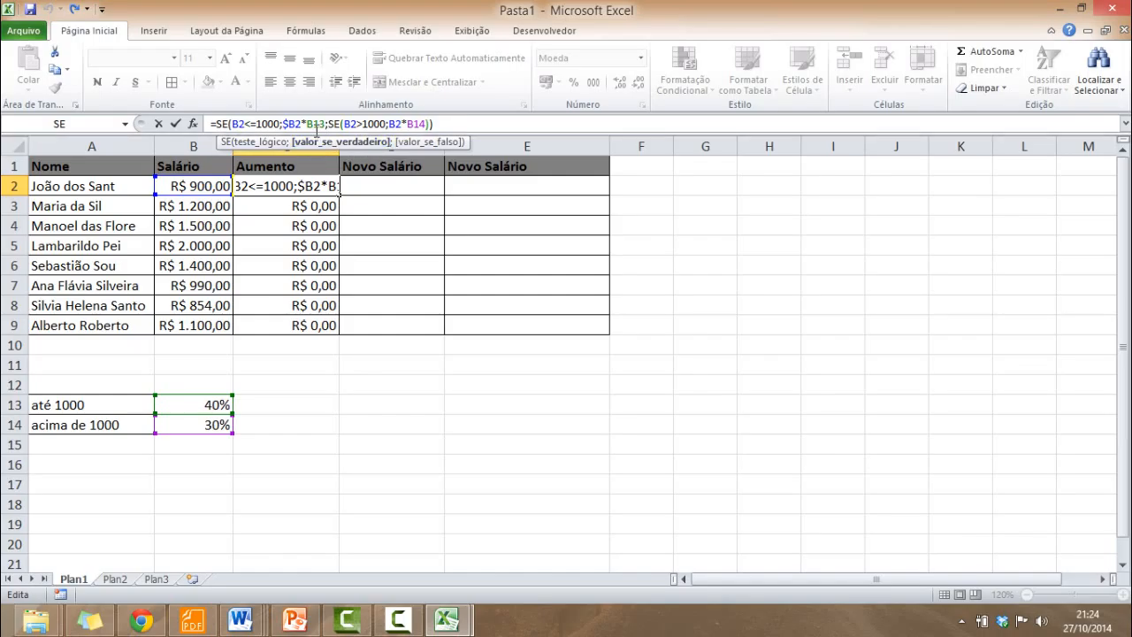
{"action": "key", "text": "BackSpace"}
{"action": "key", "text": "ctrl+z"}
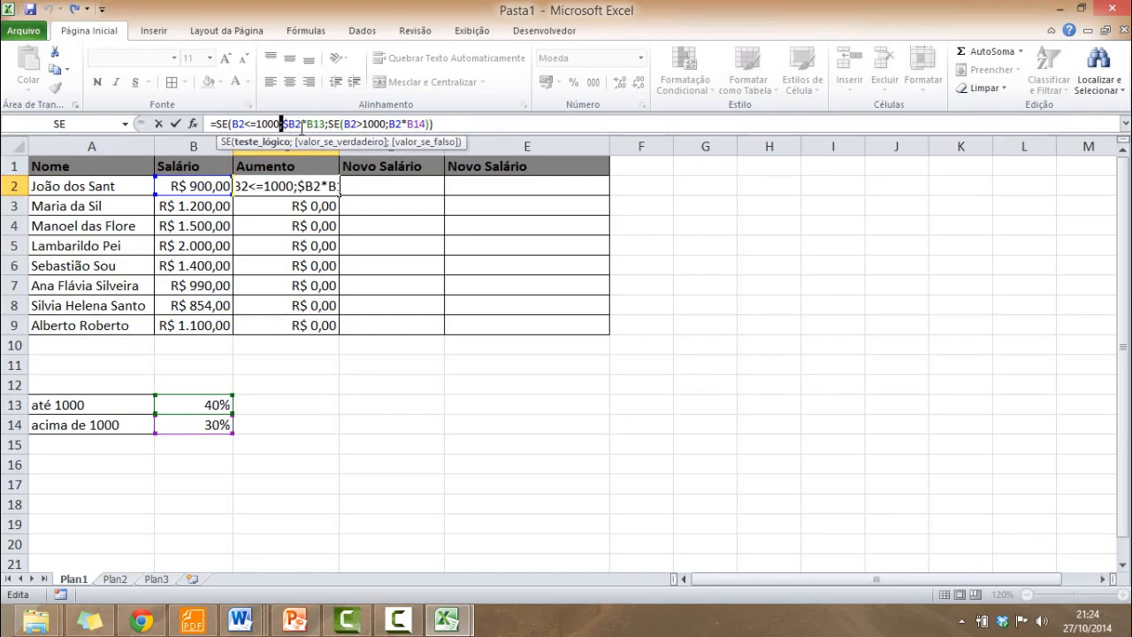
{"action": "key", "text": "Right"}
{"action": "key", "text": "Delete"}
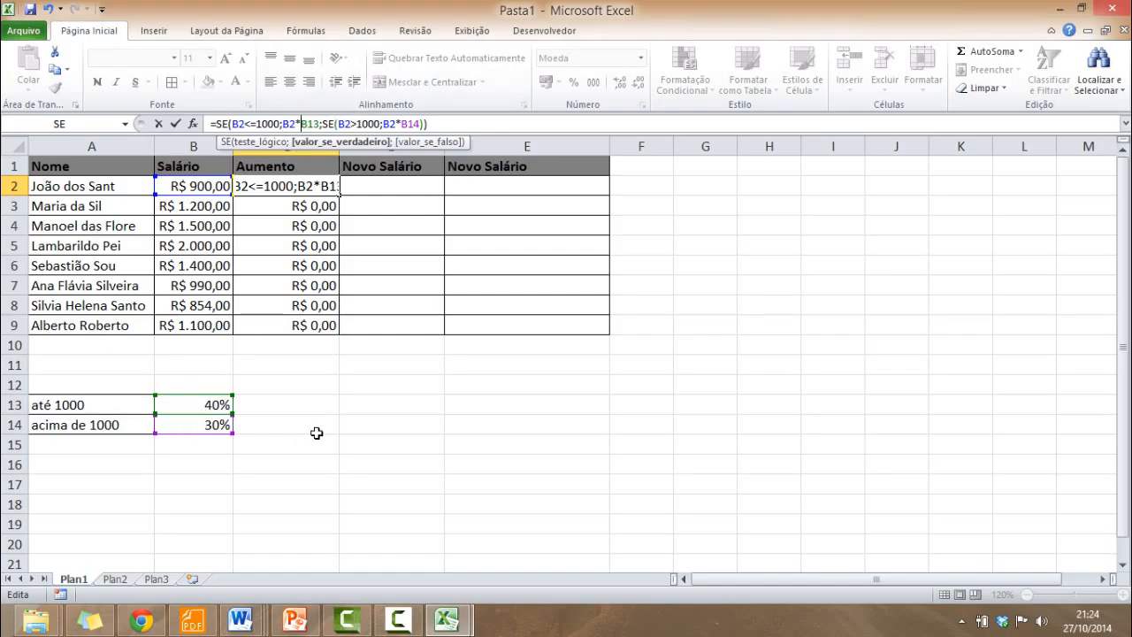
Make the B13 and B14 references in the C2 formula absolute as $B$13 and $B$14.
{"action": "type", "text": "$"}
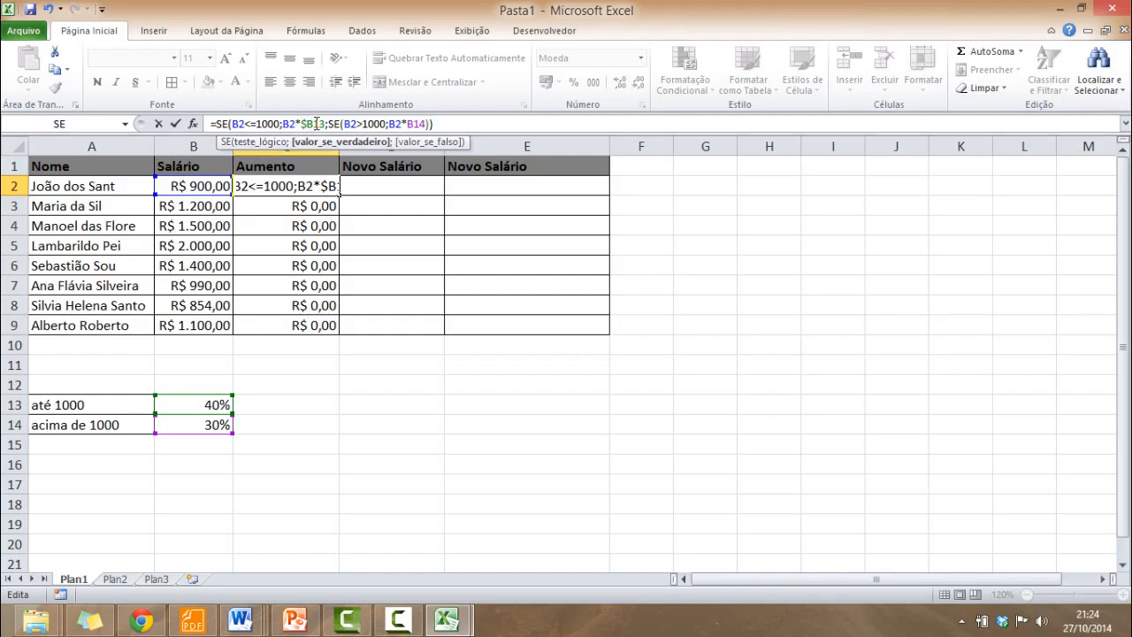
{"action": "key", "text": "Right"}
{"action": "type", "text": "$"}
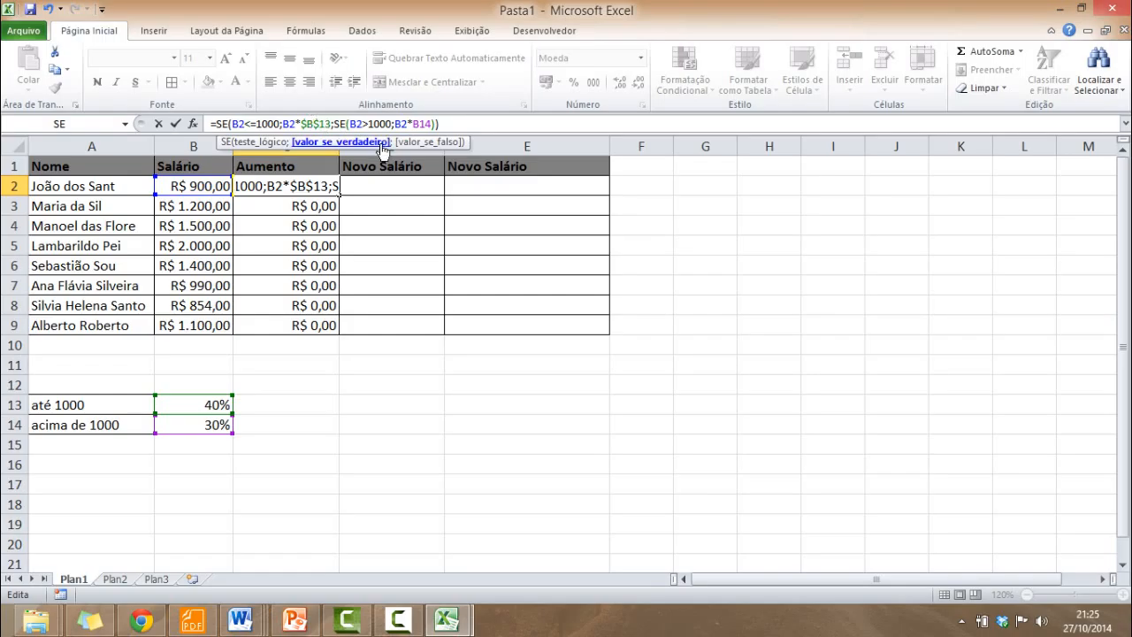
{"action": "left_click", "coordinate": [412, 124]}
{"action": "type", "text": "$"}
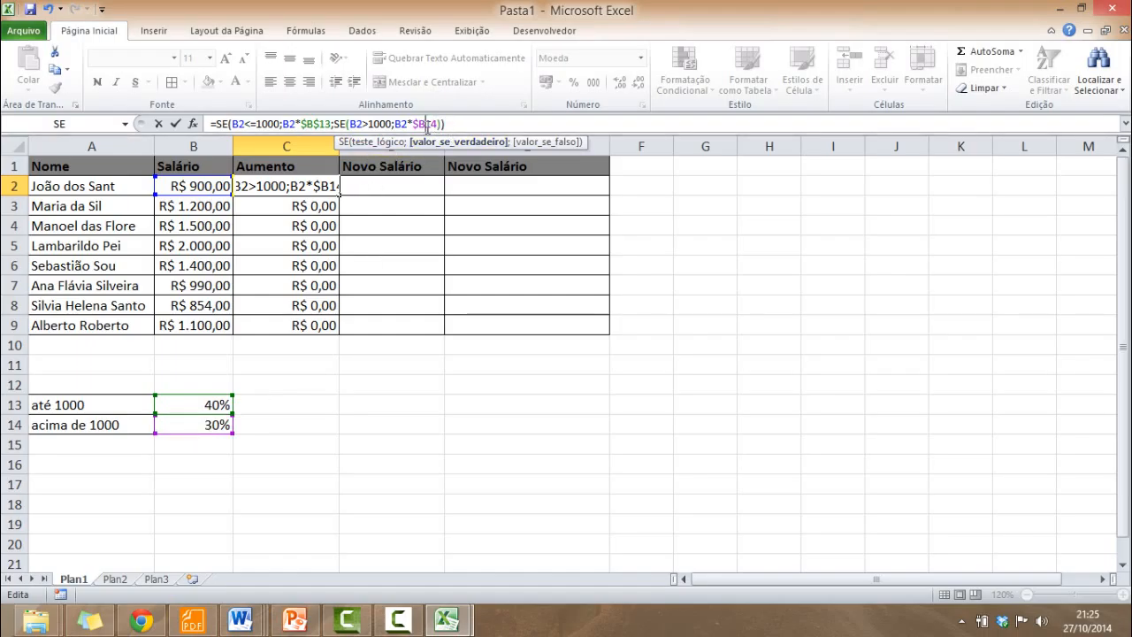
{"action": "type", "text": "$"}
{"action": "key", "text": "Return"}
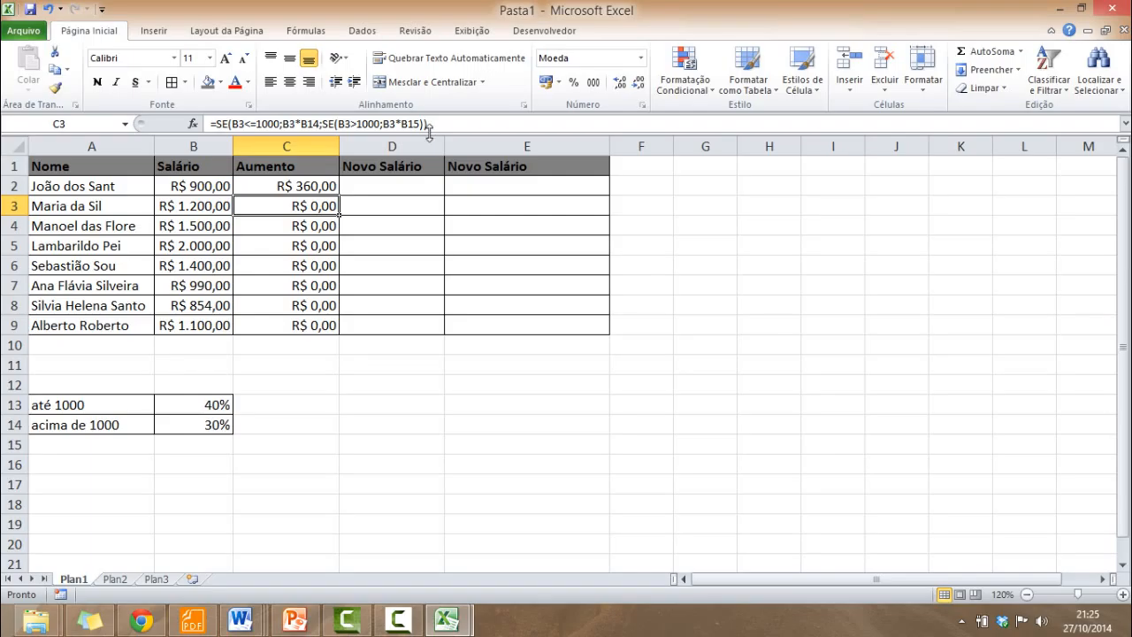
Fill the corrected C2 formula down the Aumento column through C9.
{"action": "left_click", "coordinate": [308, 187]}
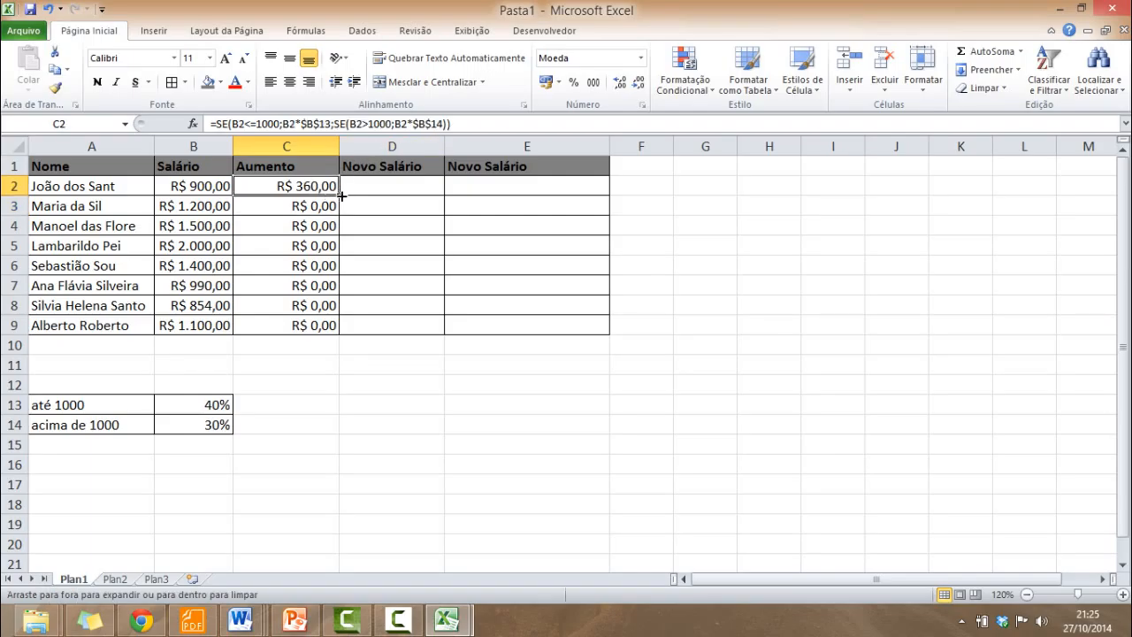
{"action": "left_click_drag", "start_coordinate": [341, 196], "coordinate": [337, 331]}
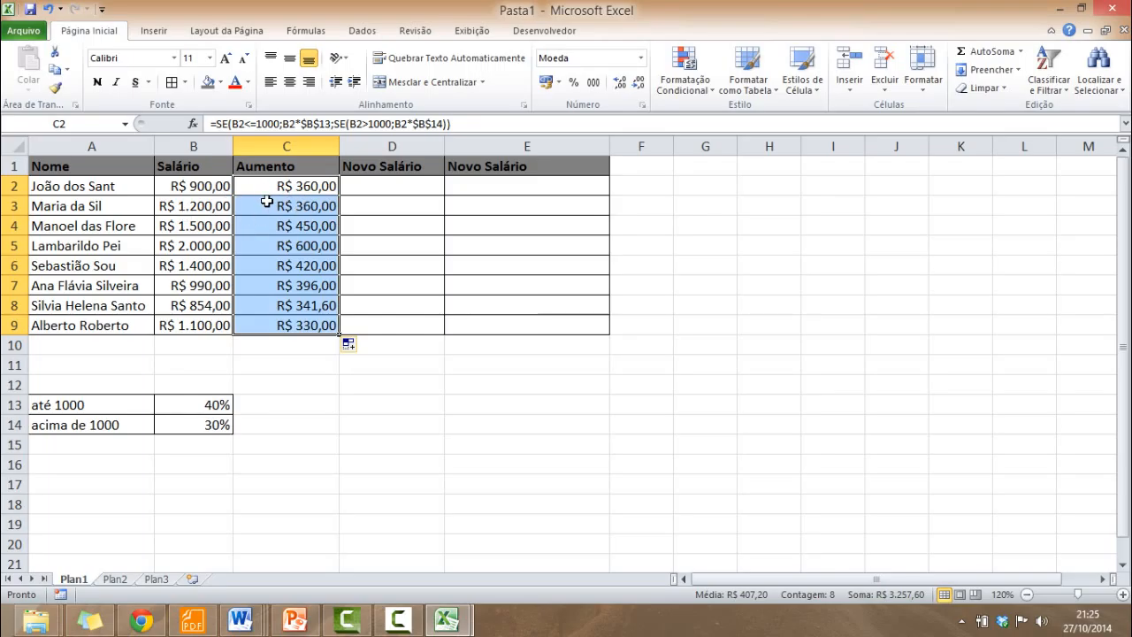
{"action": "left_click", "coordinate": [316, 186]}
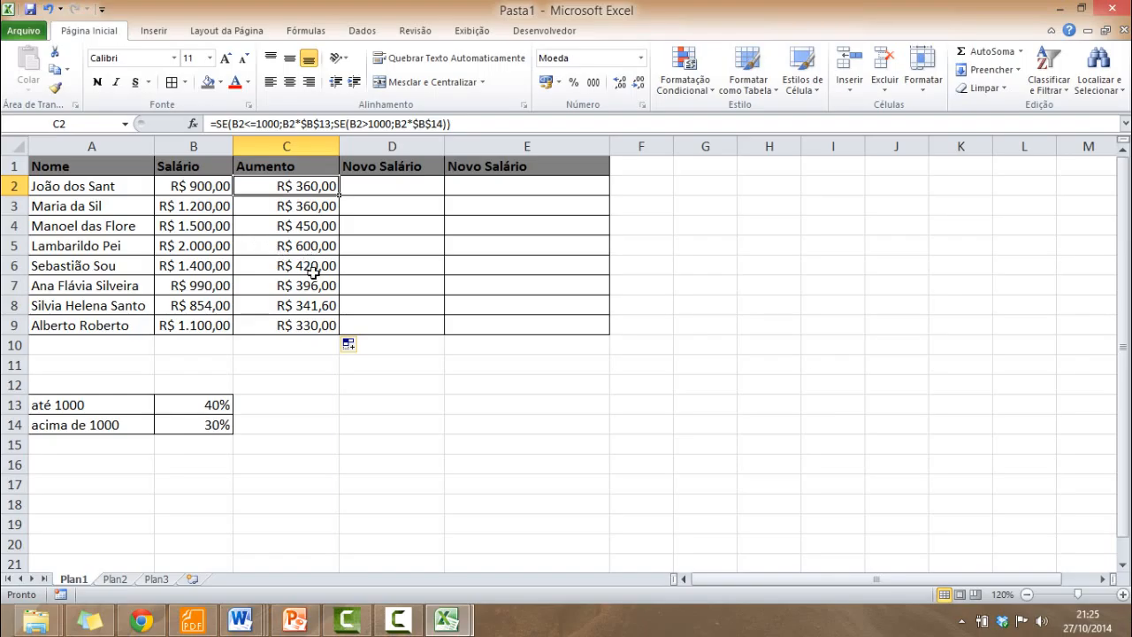
Clear the duplicate Novo Salário heading from cell E1.
{"action": "left_click", "coordinate": [402, 188]}
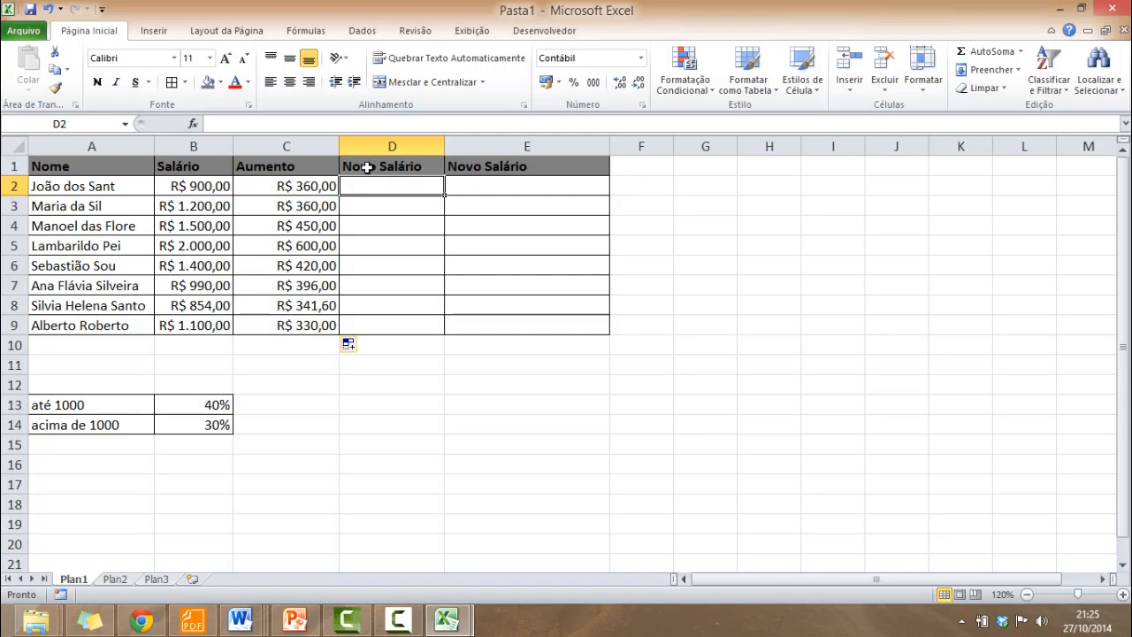
{"action": "left_click", "coordinate": [509, 146]}
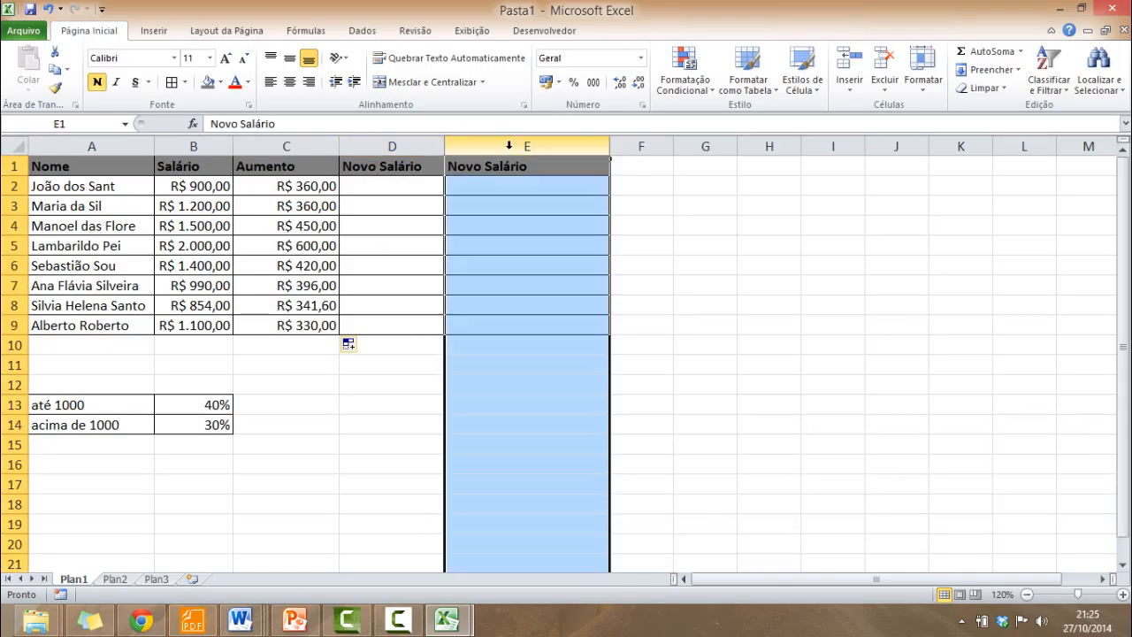
{"action": "left_click", "coordinate": [495, 174]}
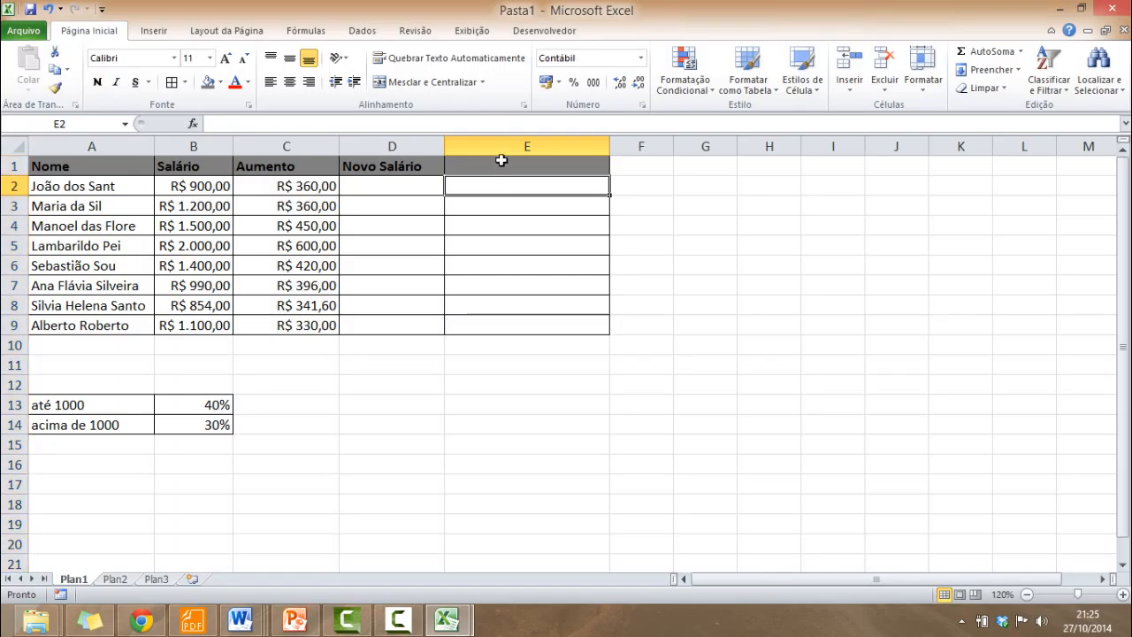
{"action": "key", "text": "Delete"}
Enter the formula =B2+C2 in D2 to add the salary and its increase.
{"action": "left_click", "coordinate": [396, 186]}
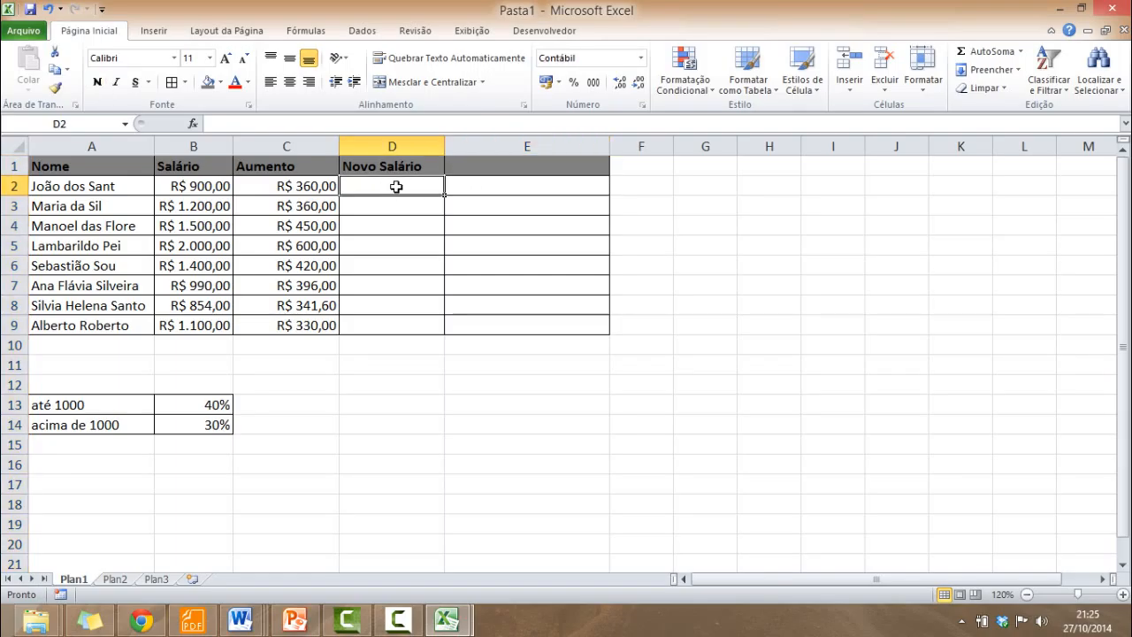
{"action": "type", "text": "="}
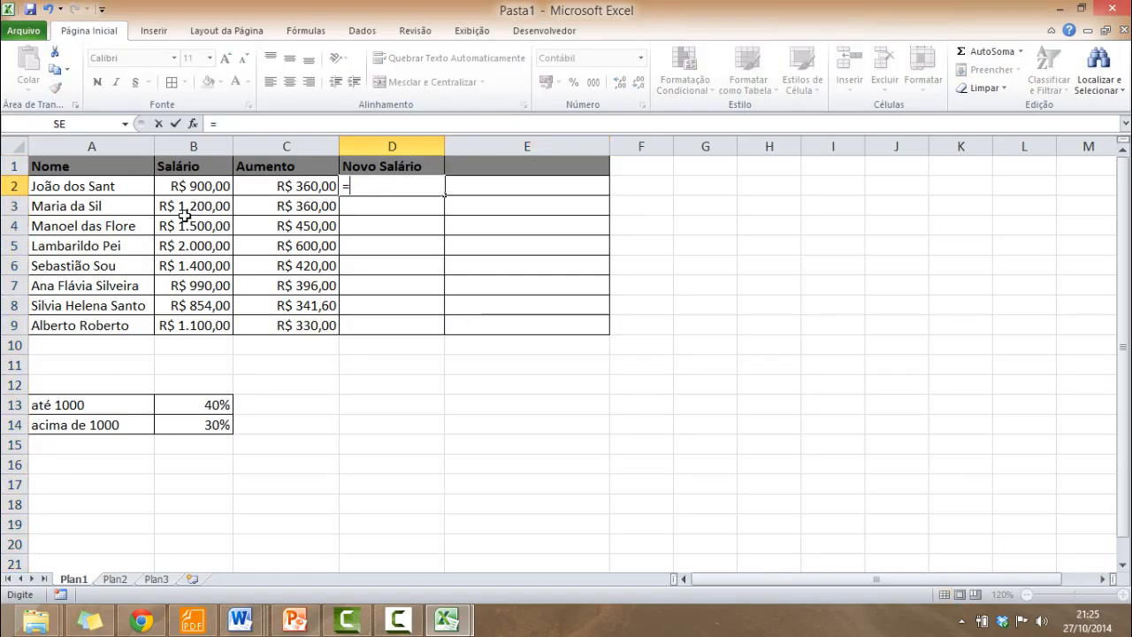
{"action": "left_click", "coordinate": [225, 185]}
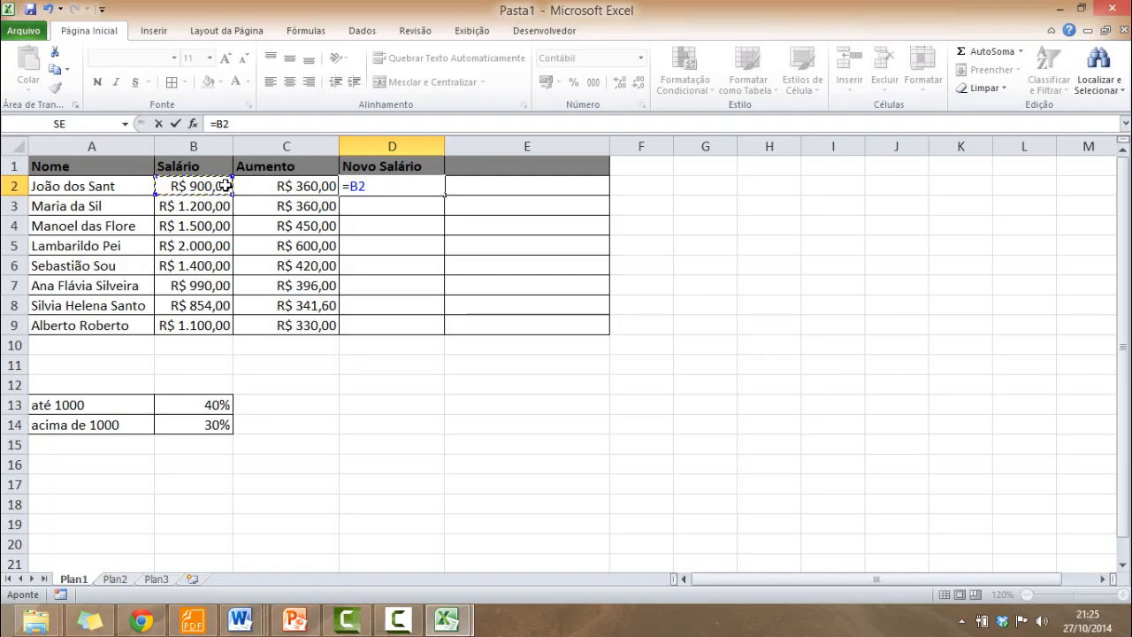
{"action": "type", "text": "+"}
{"action": "left_click", "coordinate": [284, 187]}
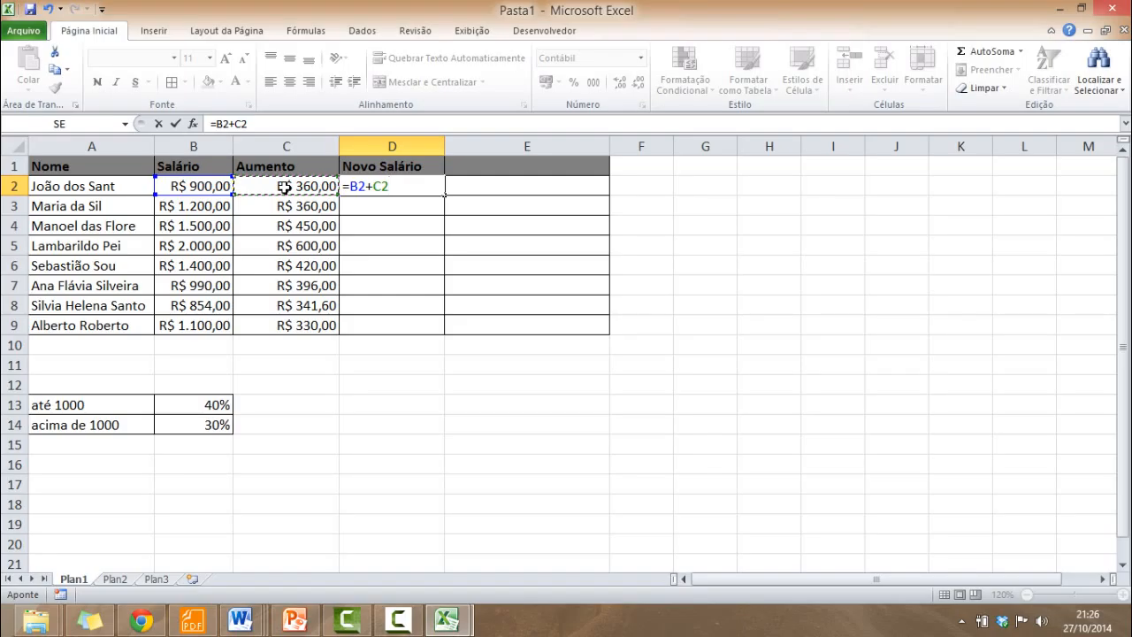
{"action": "key", "text": "Return"}
Fill the D2 formula down the Novo Salário column through D9.
{"action": "left_click", "coordinate": [393, 190]}
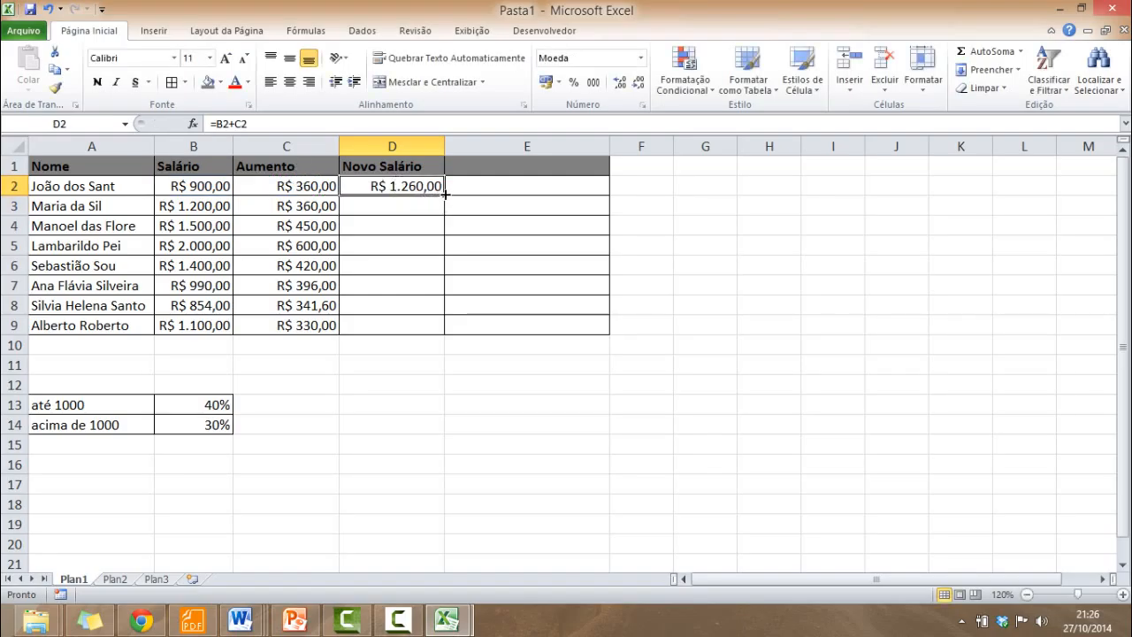
{"action": "left_click_drag", "start_coordinate": [440, 198], "coordinate": [434, 320]}
{"action": "key", "text": "ctrl+z"}
{"action": "left_click_drag", "start_coordinate": [444, 196], "coordinate": [450, 330]}
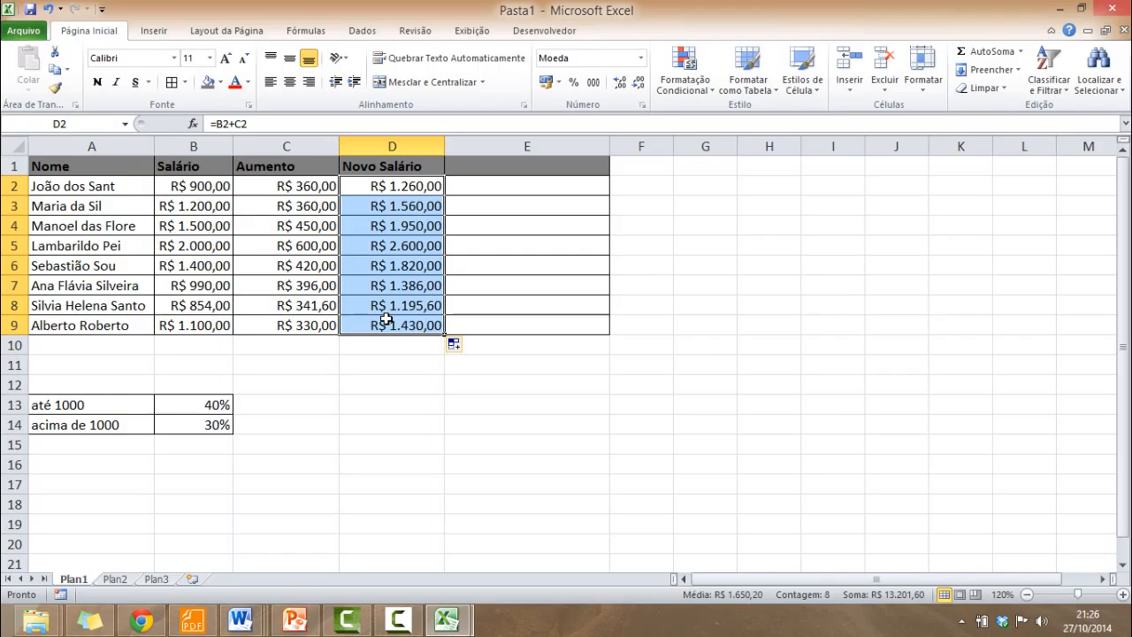
Check the absolute references in the copied Aumento formulas in C2, C3 and C5.
{"action": "left_click", "coordinate": [301, 207]}
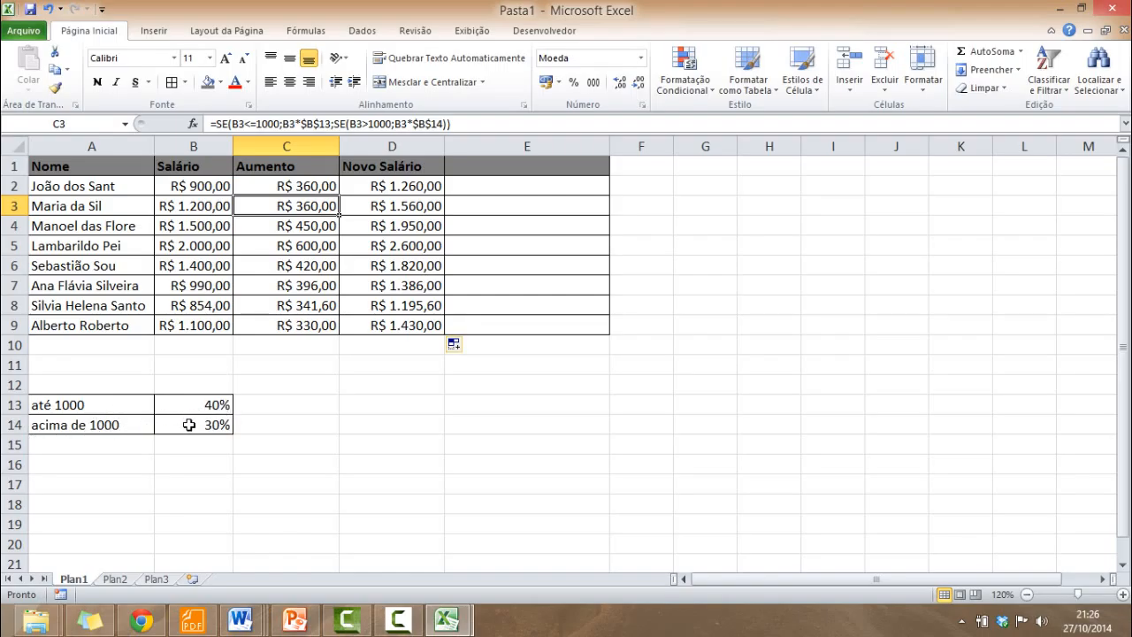
{"action": "left_click", "coordinate": [293, 186]}
{"action": "left_click", "coordinate": [299, 212]}
{"action": "left_click", "coordinate": [304, 246]}
{"action": "left_click", "coordinate": [321, 210]}
{"action": "left_click", "coordinate": [419, 207]}
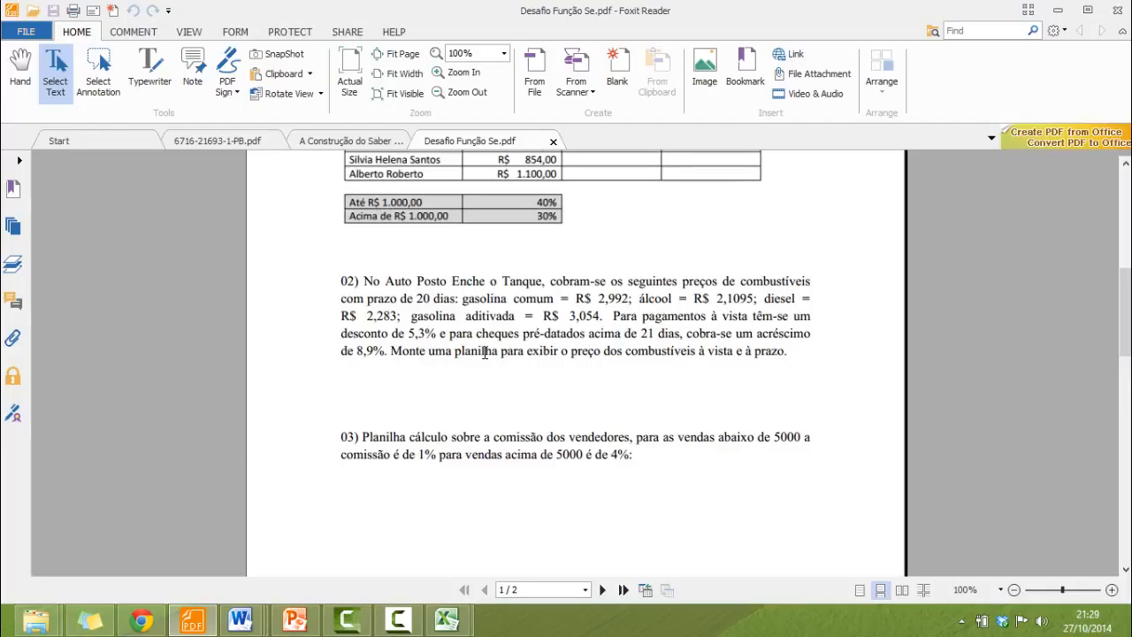
Switch to Excel and format the fuel prices in B2:B5 of the Questão 02 sheet as Moeda.
{"action": "key", "text": "alt+Tab"}
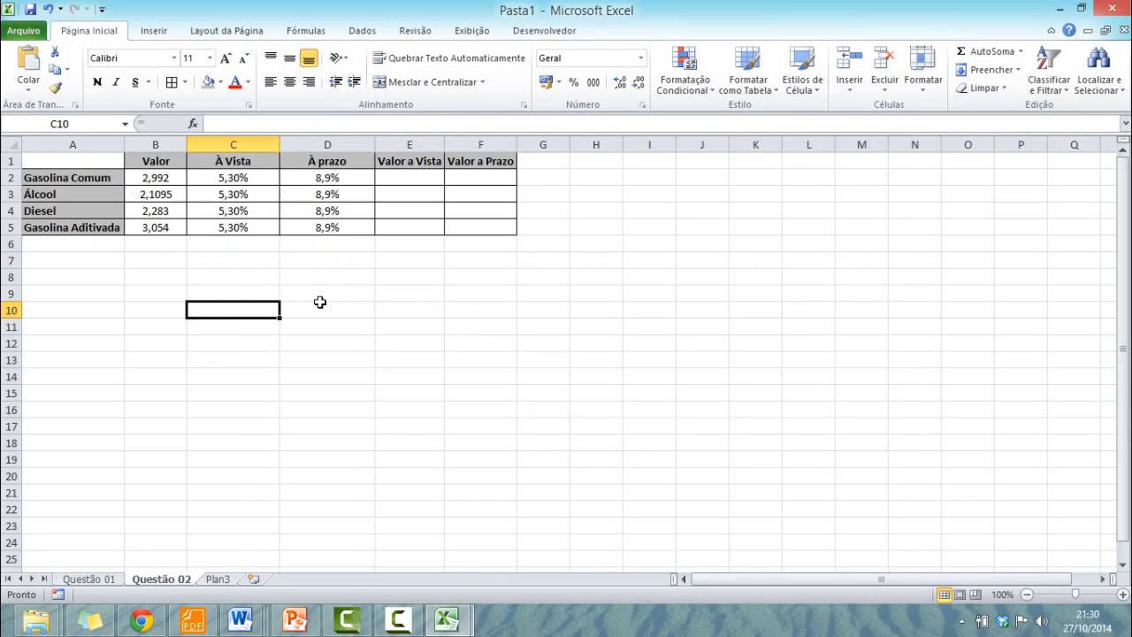
{"action": "left_click_drag", "start_coordinate": [159, 180], "coordinate": [166, 227]}
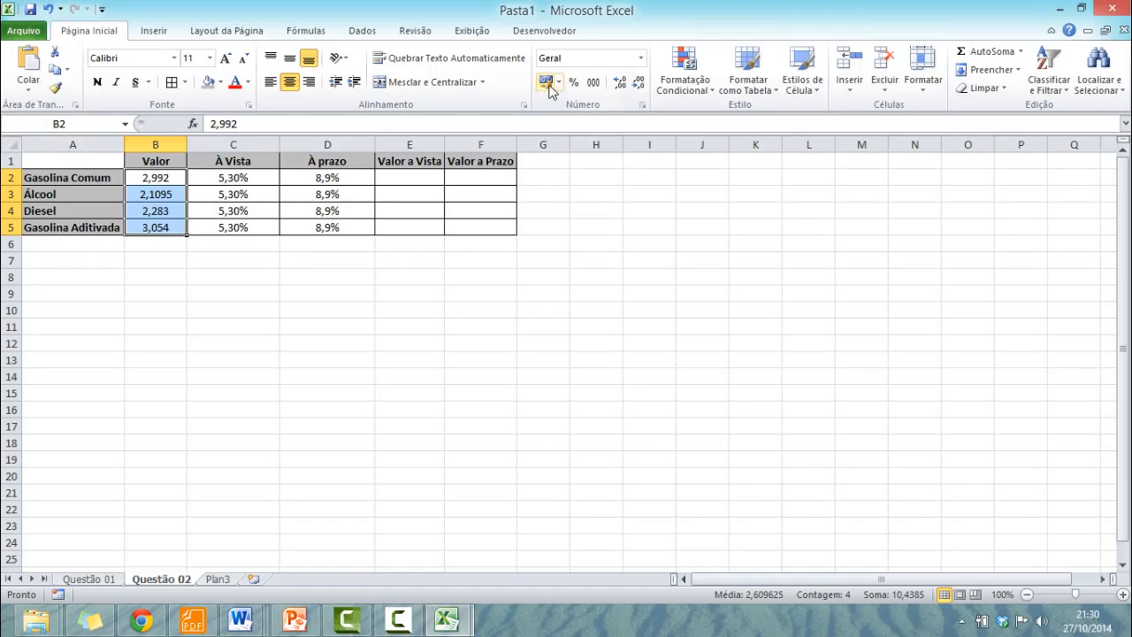
{"action": "left_click", "coordinate": [641, 57]}
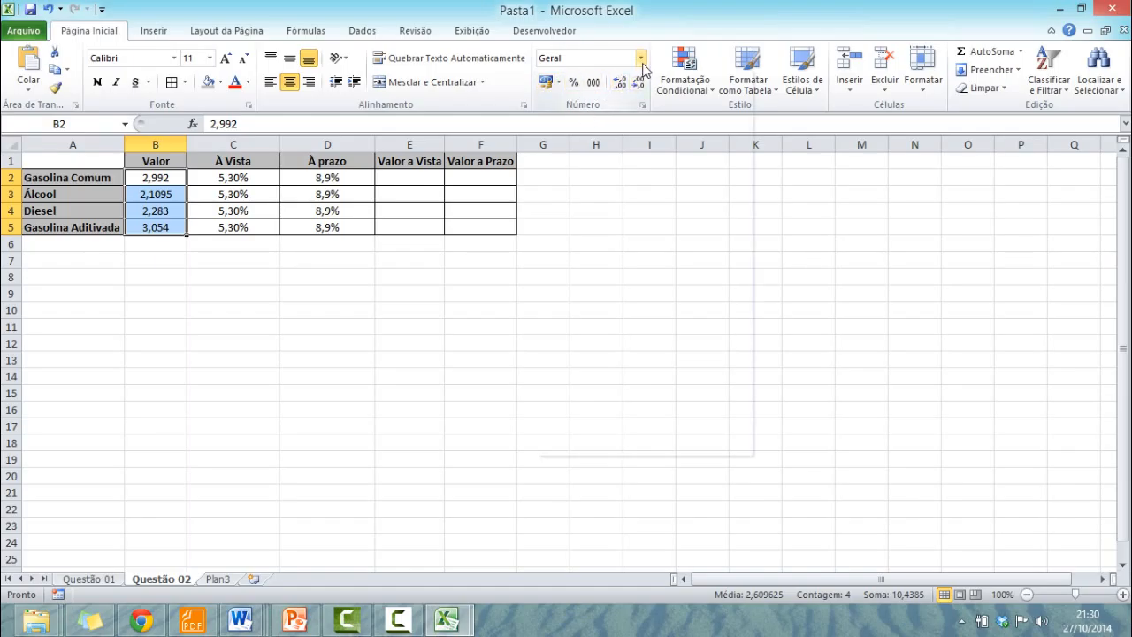
{"action": "left_click", "coordinate": [615, 164]}
{"action": "left_click", "coordinate": [384, 306]}
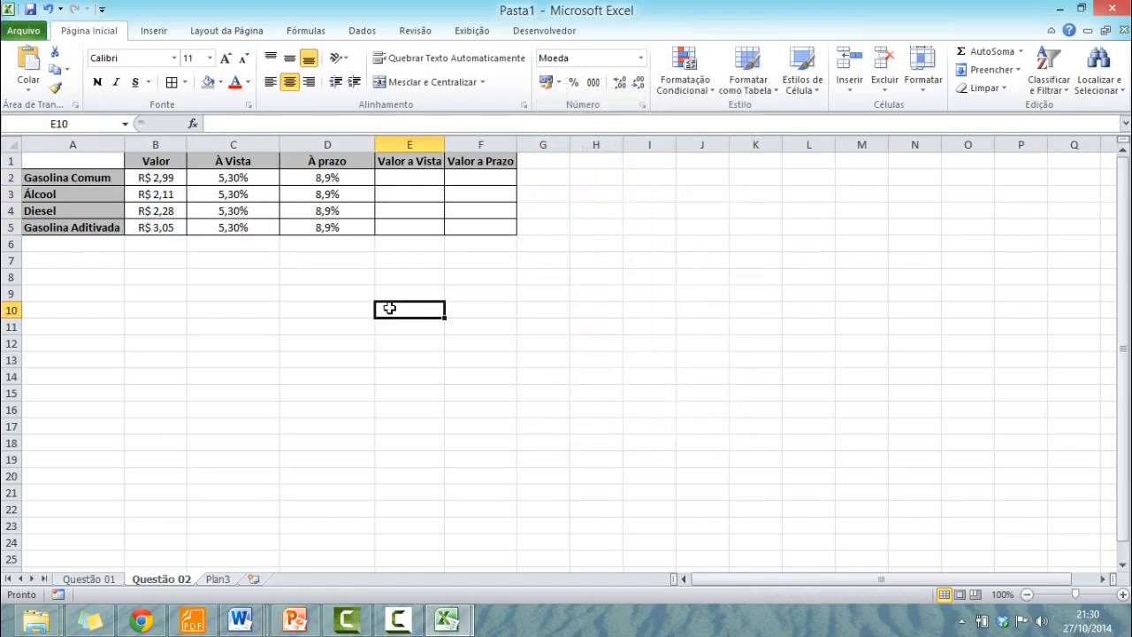
Compare the À Vista and À prazo percentages for Gasolina Comum in C2 and D2.
{"action": "left_click", "coordinate": [215, 183]}
{"action": "left_click", "coordinate": [313, 184]}
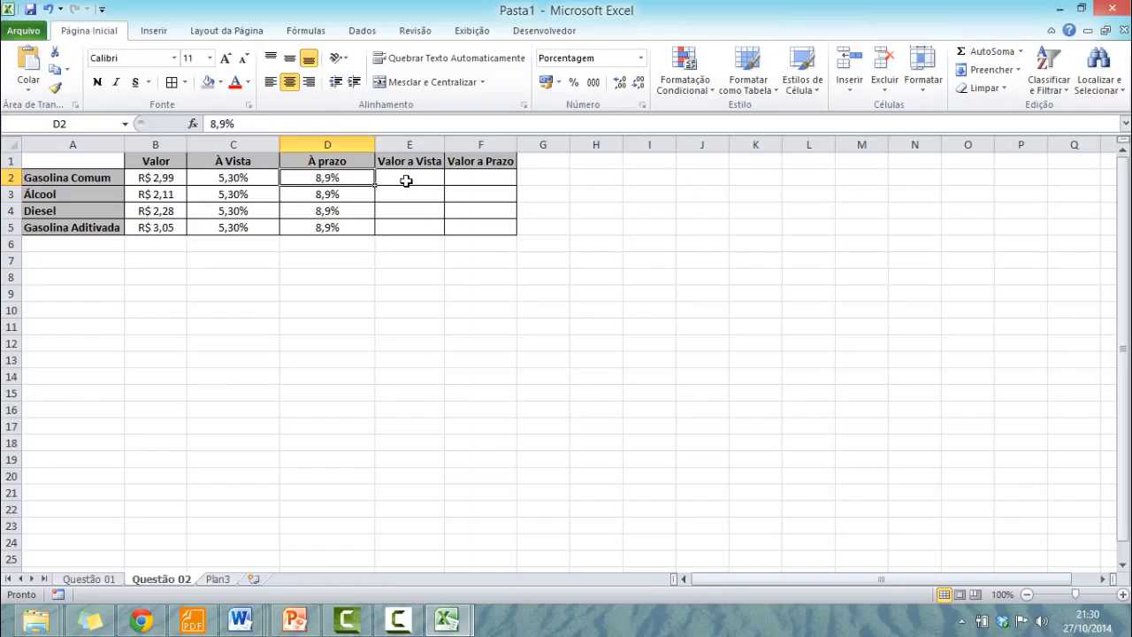
{"action": "left_click", "coordinate": [213, 182]}
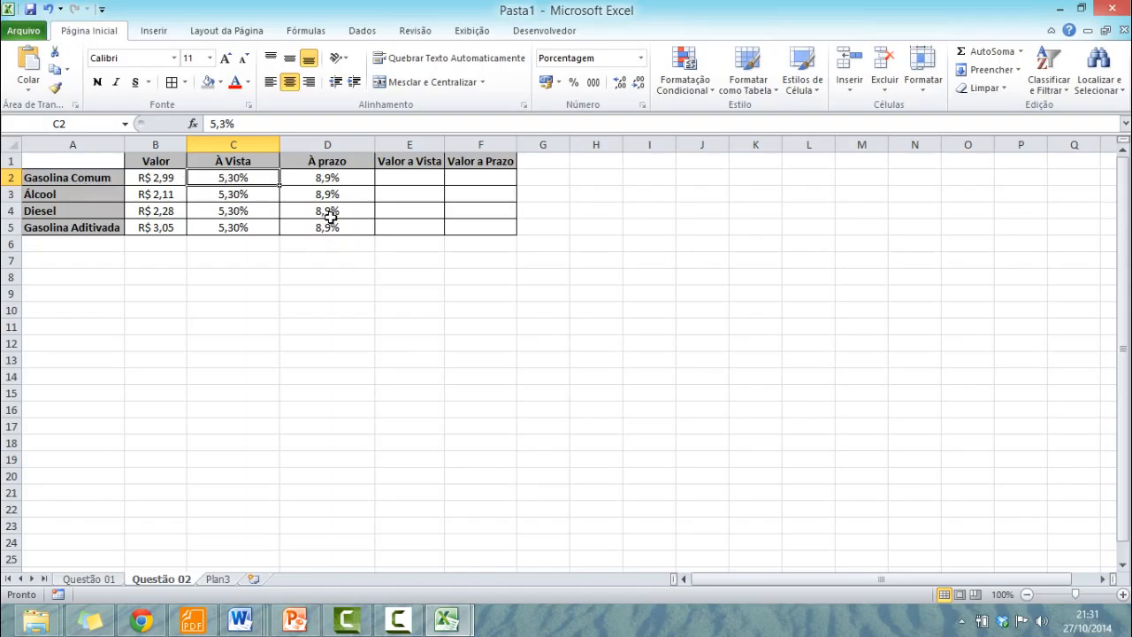
{"action": "left_click", "coordinate": [317, 181]}
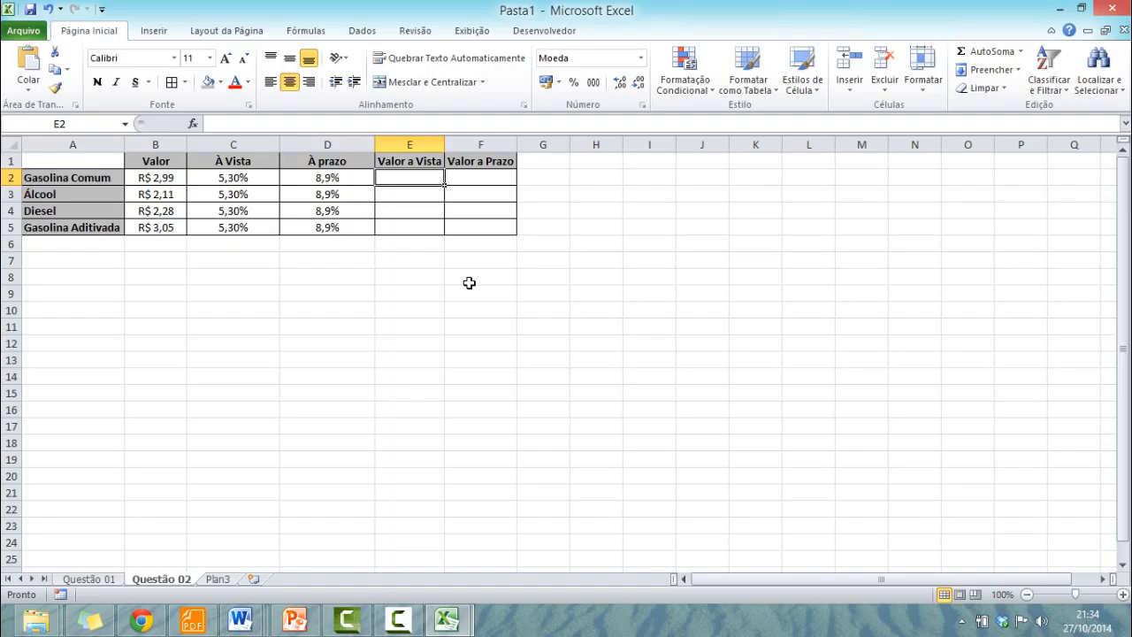
Calculate the discounted Valor a Vista in E2 with =B2-(B2*C2) and fill it down through E5.
{"action": "type", "text": "="}
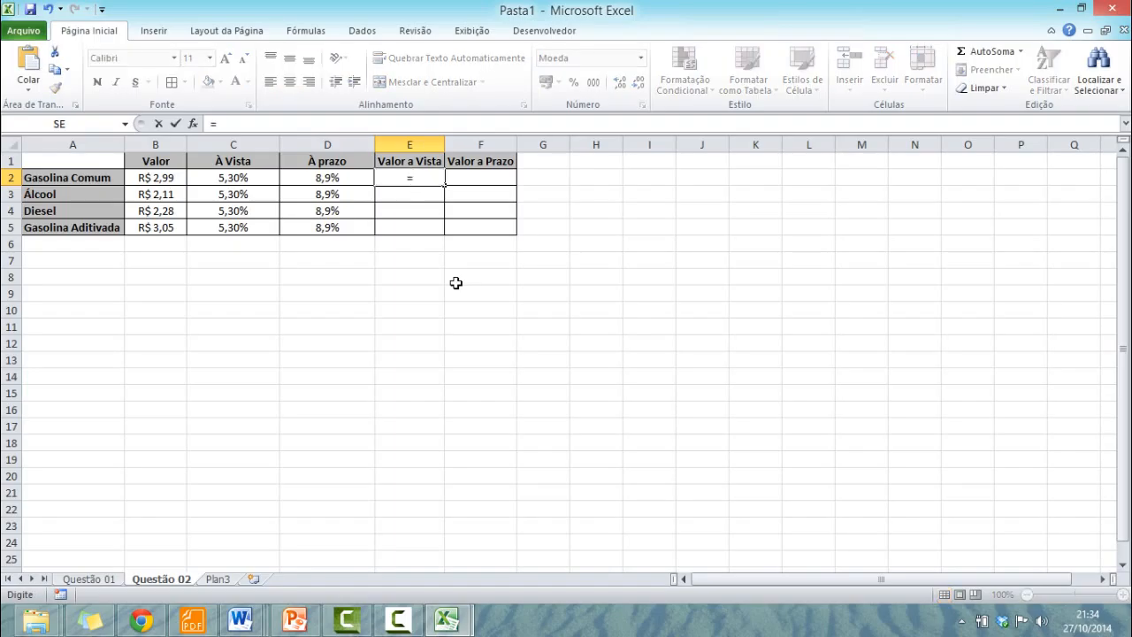
{"action": "left_click", "coordinate": [165, 183]}
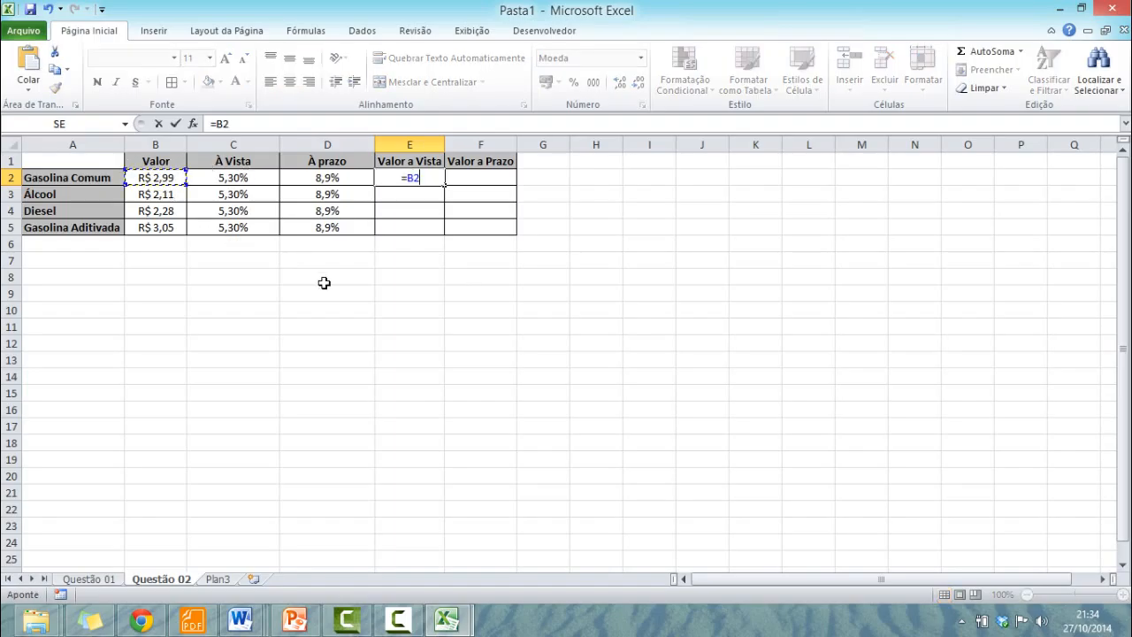
{"action": "type", "text": "-("}
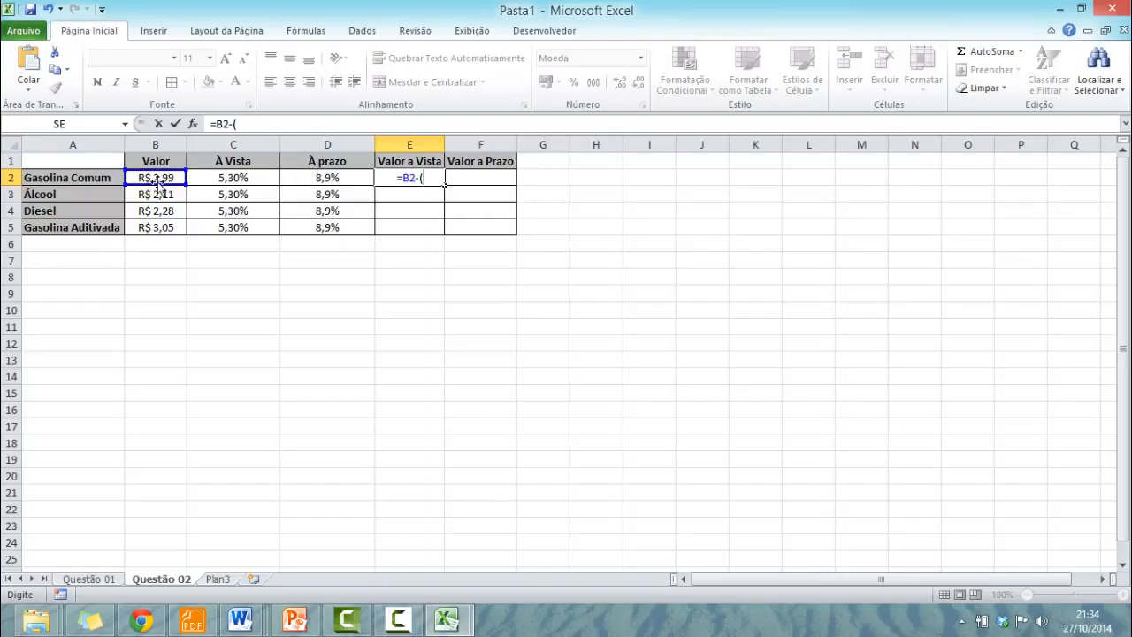
{"action": "left_click", "coordinate": [155, 177]}
{"action": "type", "text": "*"}
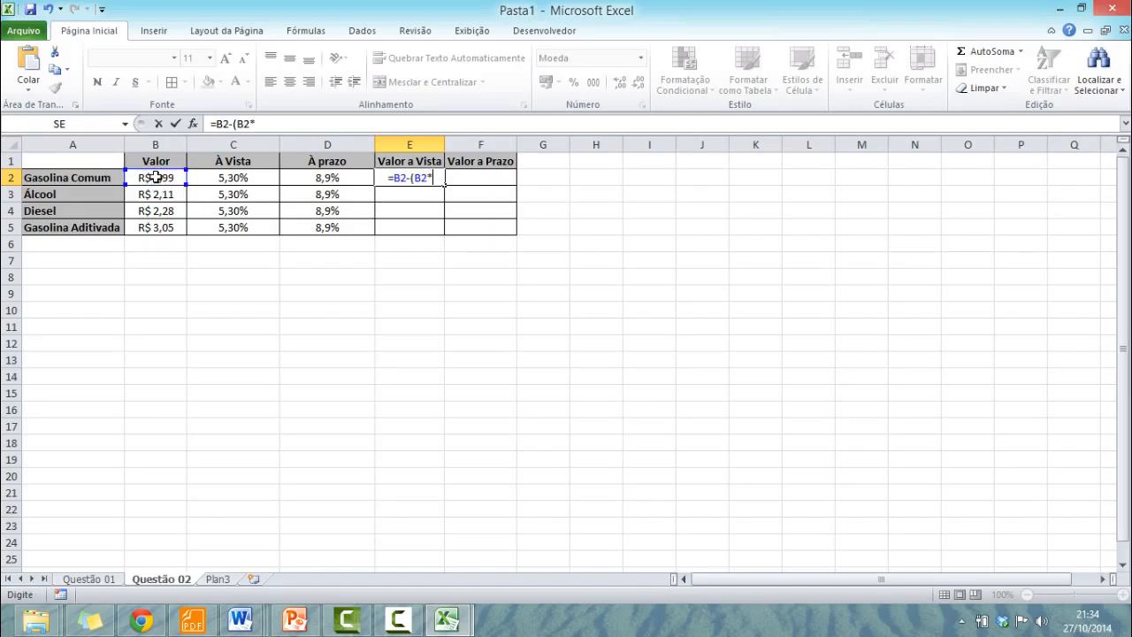
{"action": "left_click", "coordinate": [215, 179]}
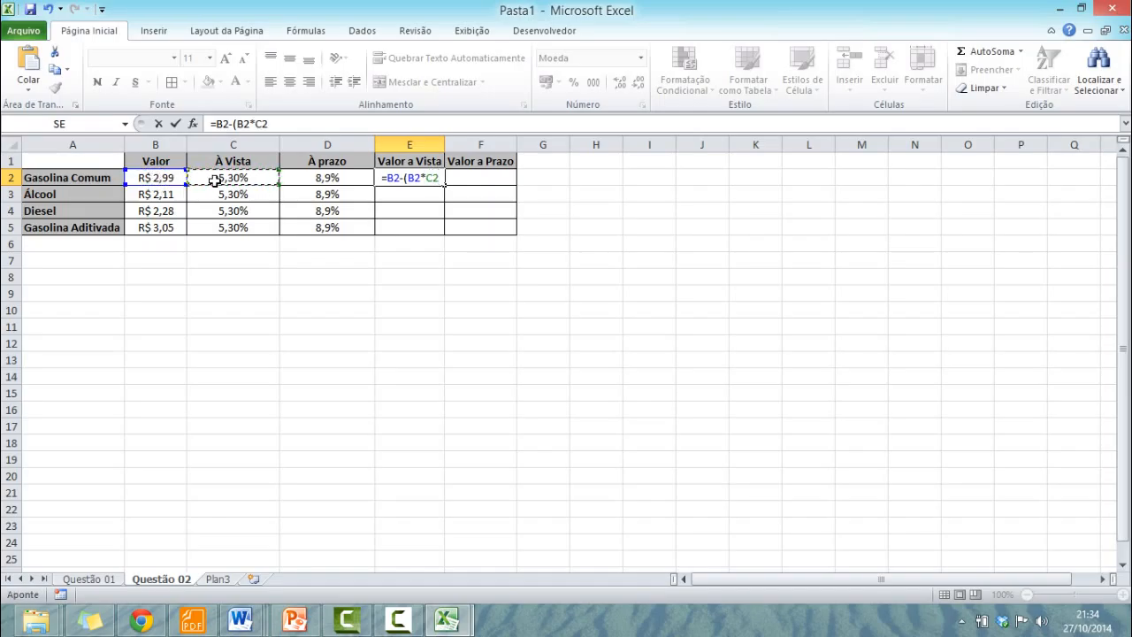
{"action": "type", "text": ")"}
{"action": "key", "text": "Return"}
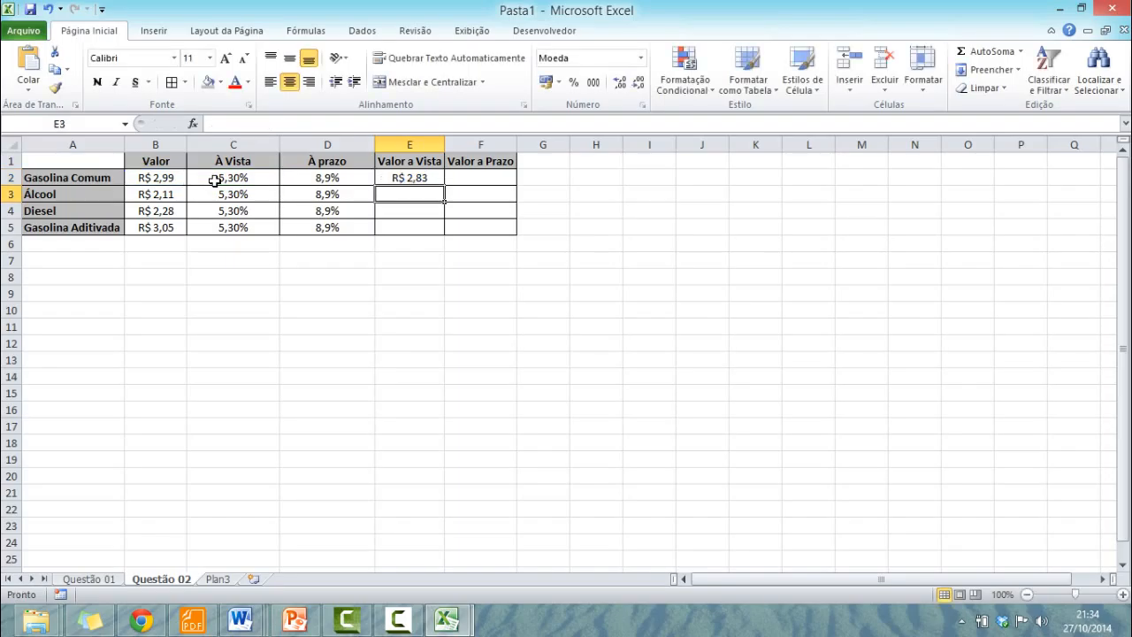
{"action": "left_click", "coordinate": [407, 180]}
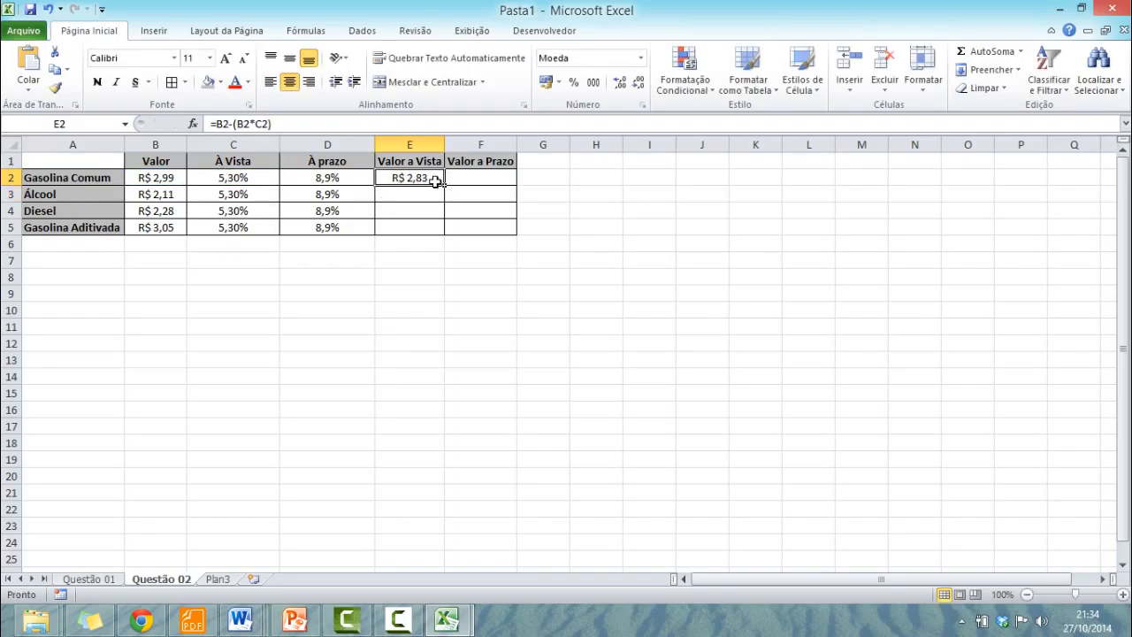
{"action": "left_click_drag", "start_coordinate": [444, 183], "coordinate": [444, 230]}
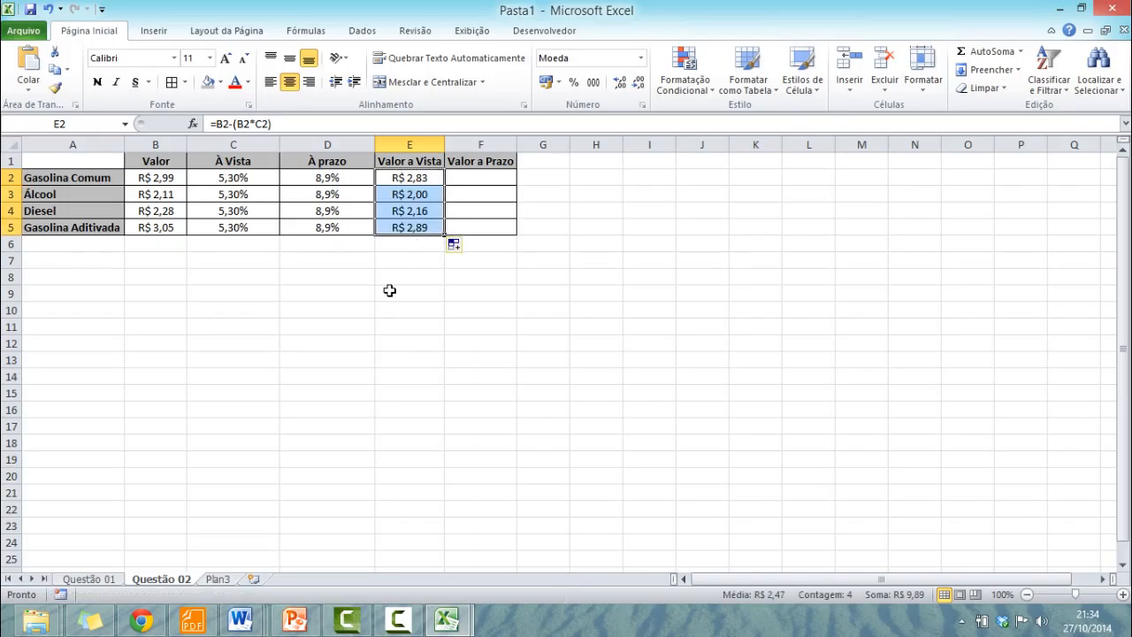
Calculate the Valor a Prazo with surcharge in F2 using =B2+(B2*D2) and fill it down through F5.
{"action": "left_click", "coordinate": [456, 183]}
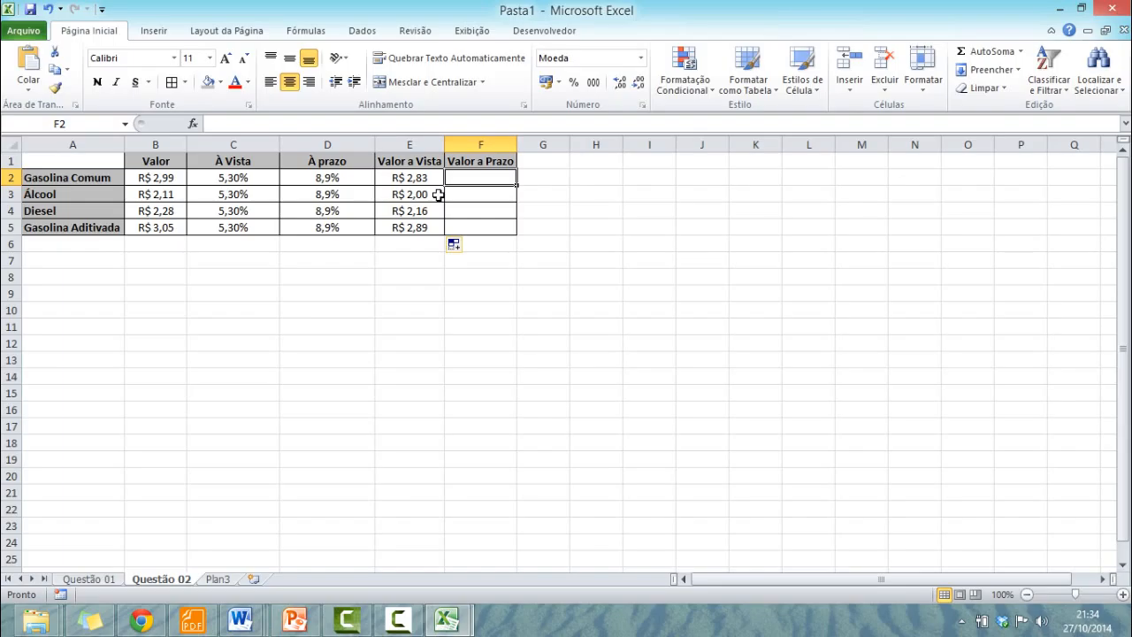
{"action": "type", "text": "="}
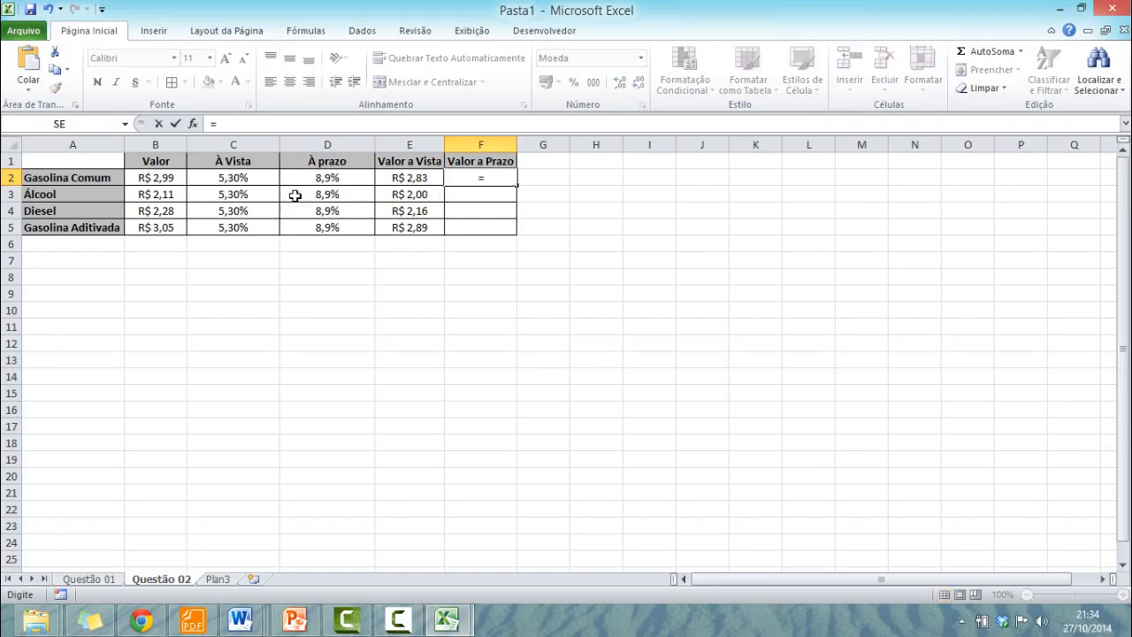
{"action": "left_click", "coordinate": [160, 176]}
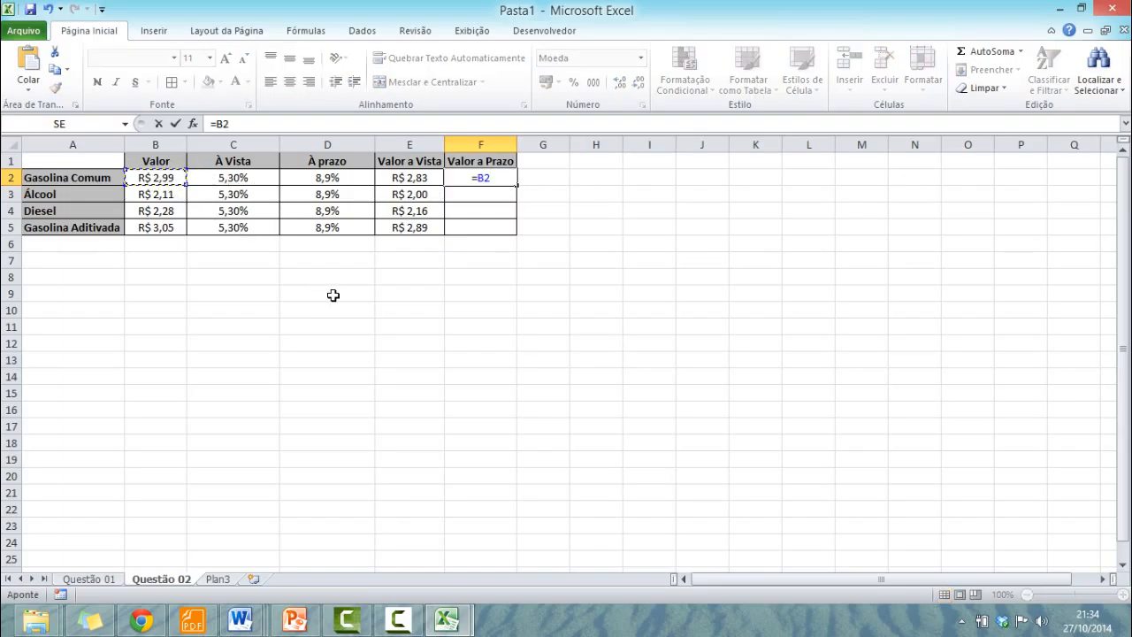
{"action": "type", "text": "+"}
{"action": "left_click", "coordinate": [157, 178]}
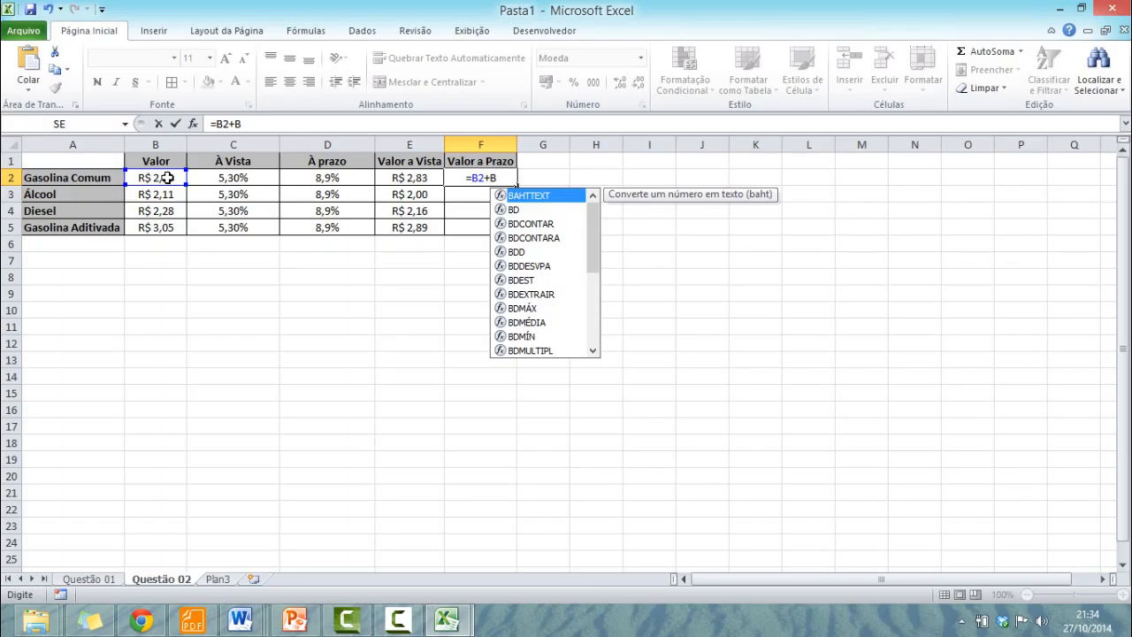
{"action": "key", "text": "BackSpace"}
{"action": "type", "text": "("}
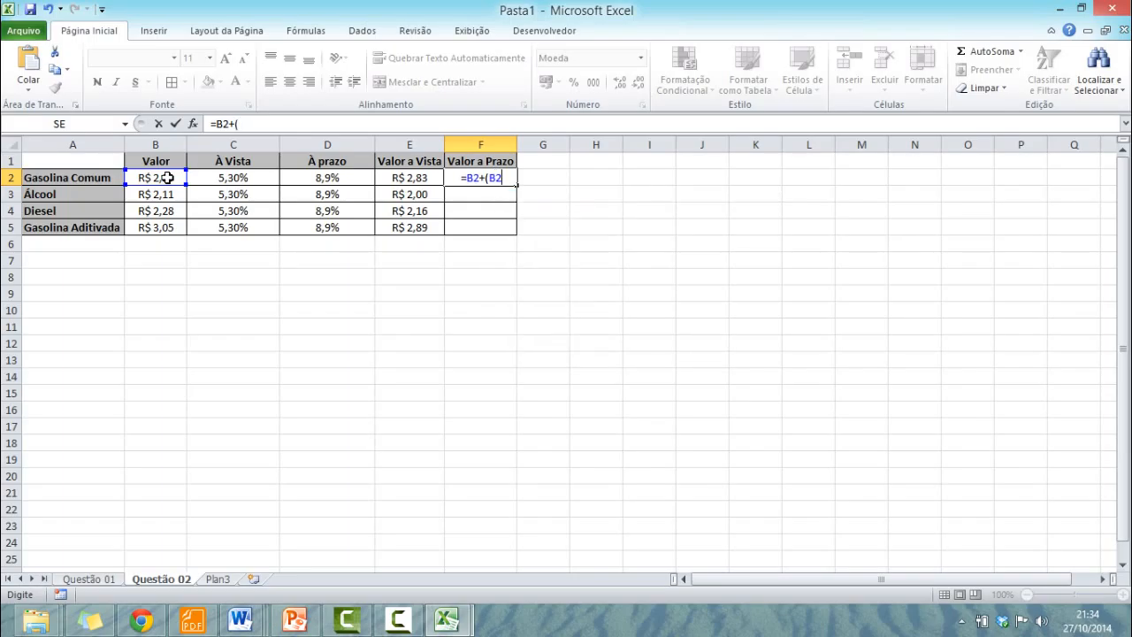
{"action": "left_click", "coordinate": [167, 178]}
{"action": "type", "text": "*"}
{"action": "left_click", "coordinate": [343, 178]}
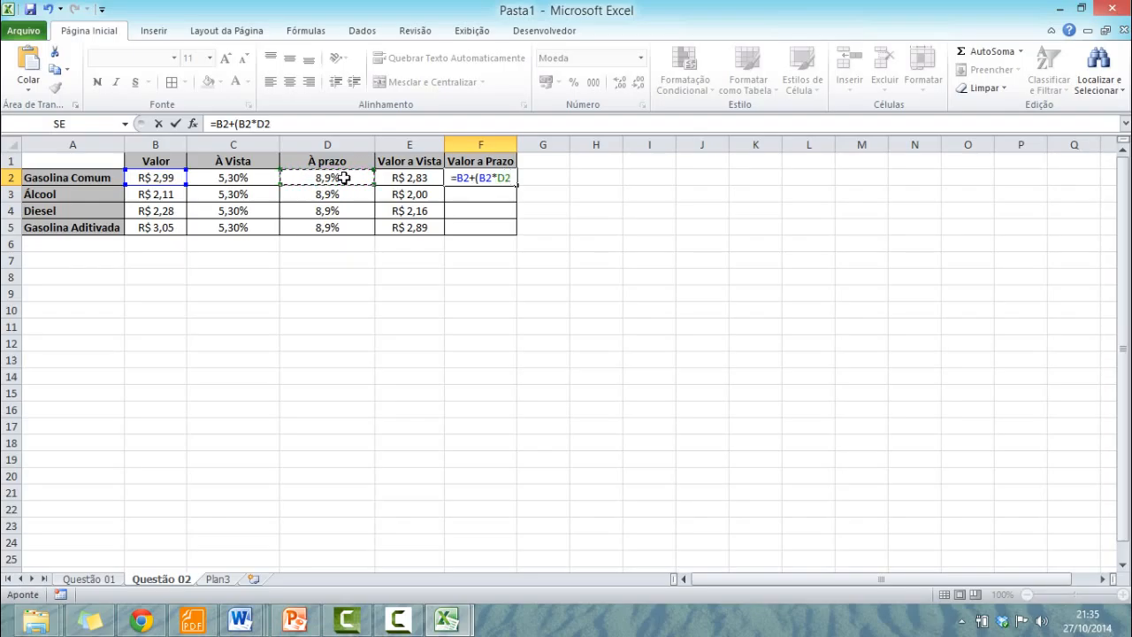
{"action": "type", "text": ")"}
{"action": "key", "text": "Return"}
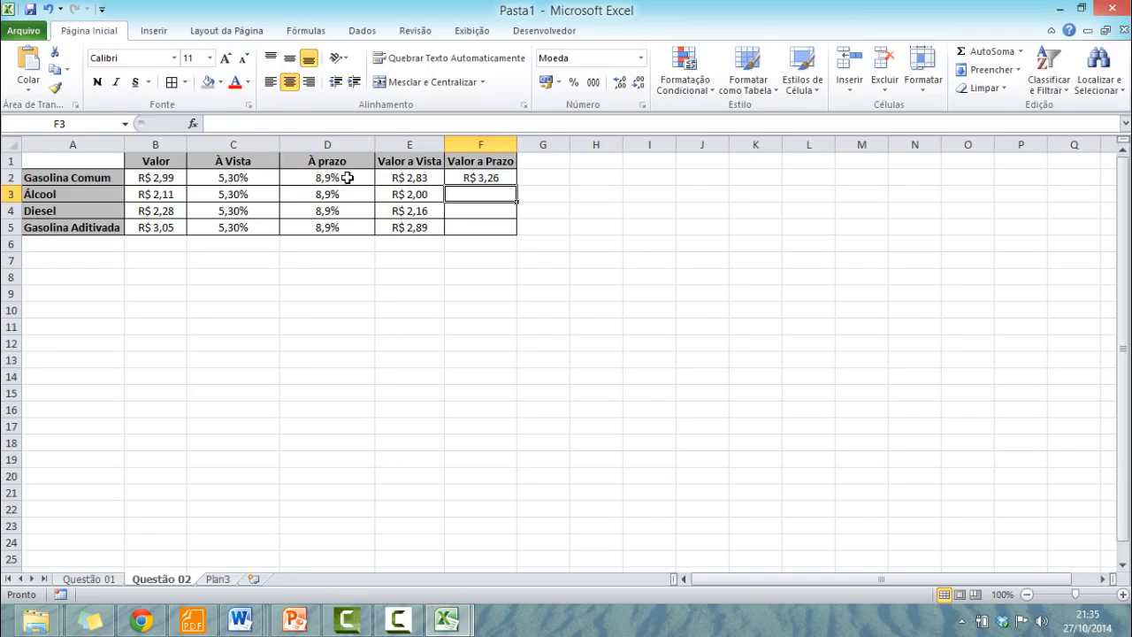
{"action": "left_click", "coordinate": [491, 179]}
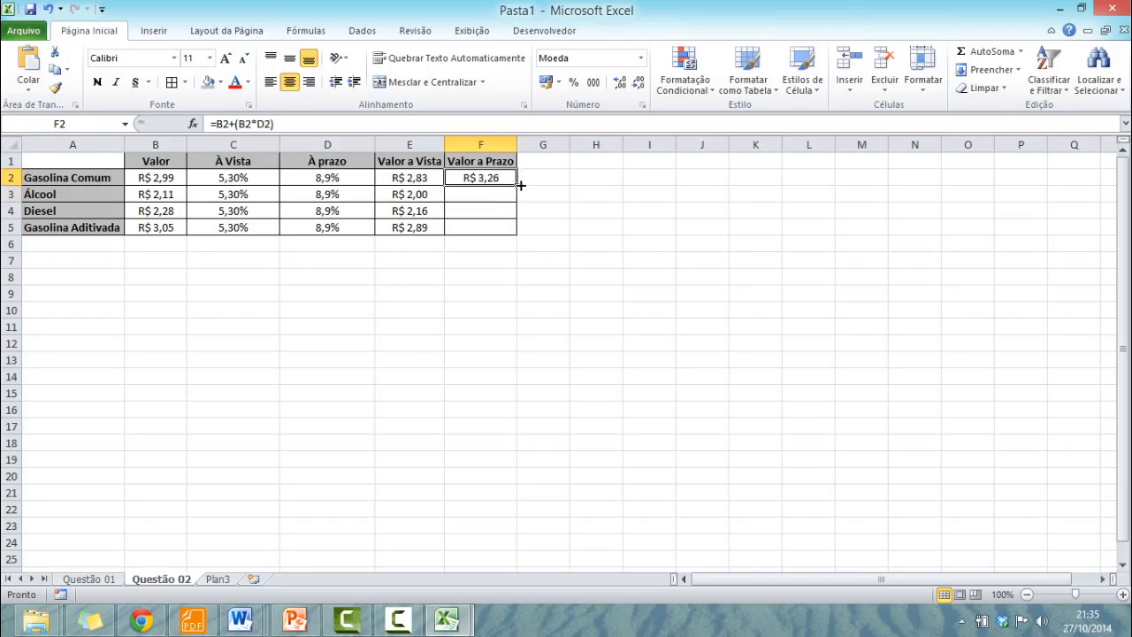
{"action": "left_click_drag", "start_coordinate": [521, 185], "coordinate": [518, 232]}
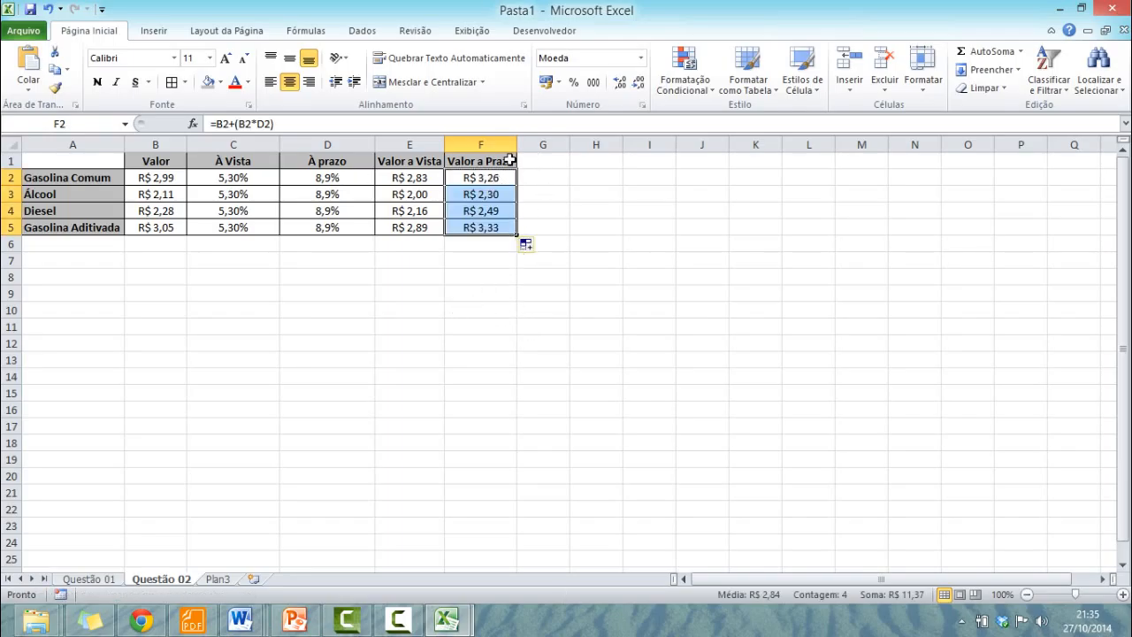
Compare the calculated Valor a Vista and Valor a Prazo results for Álcool and Diesel.
{"action": "left_click", "coordinate": [419, 197]}
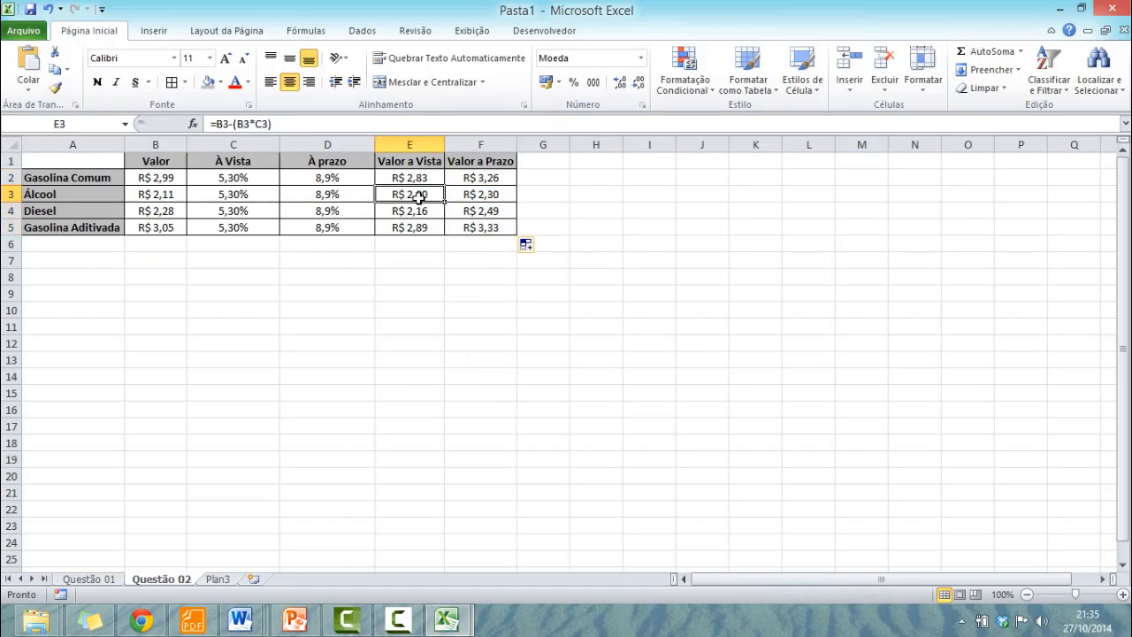
{"action": "left_click", "coordinate": [459, 209]}
{"action": "left_click", "coordinate": [414, 207]}
{"action": "left_click", "coordinate": [475, 192]}
{"action": "left_click", "coordinate": [419, 190]}
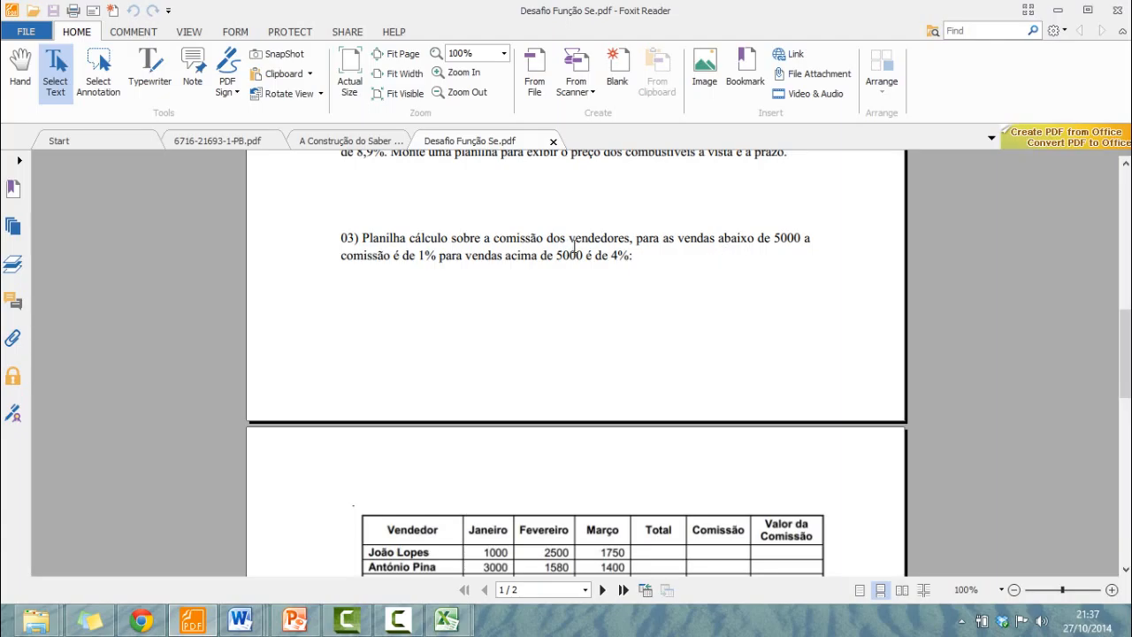
Review the exercise 03 tables in the PDF, switch to Excel and format the monthly sales in B2:D6 of Questão 03 as Moeda.
{"action": "scroll", "coordinate": [670, 412], "scroll_direction": "down", "scroll_amount": 3}
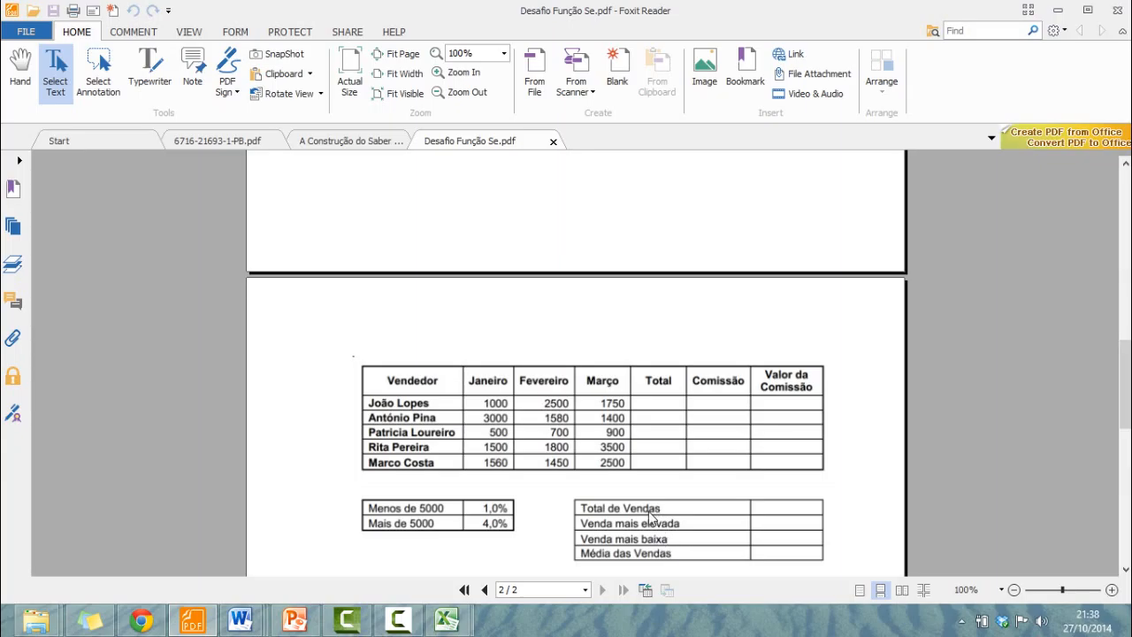
{"action": "key", "text": "alt+Tab"}
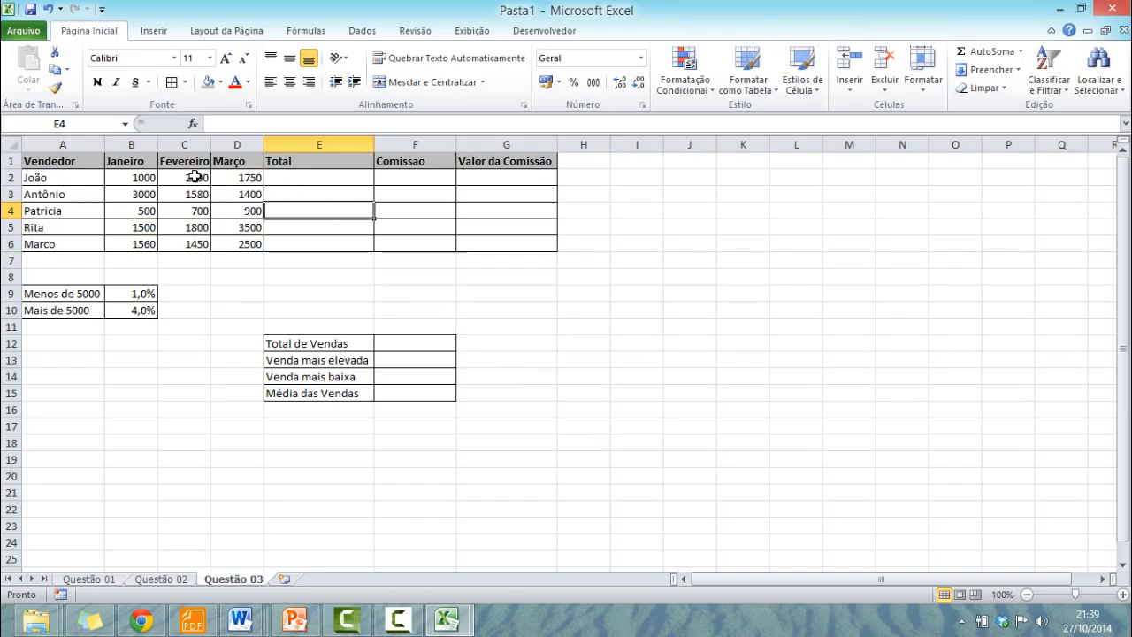
{"action": "left_click_drag", "start_coordinate": [134, 178], "coordinate": [248, 246]}
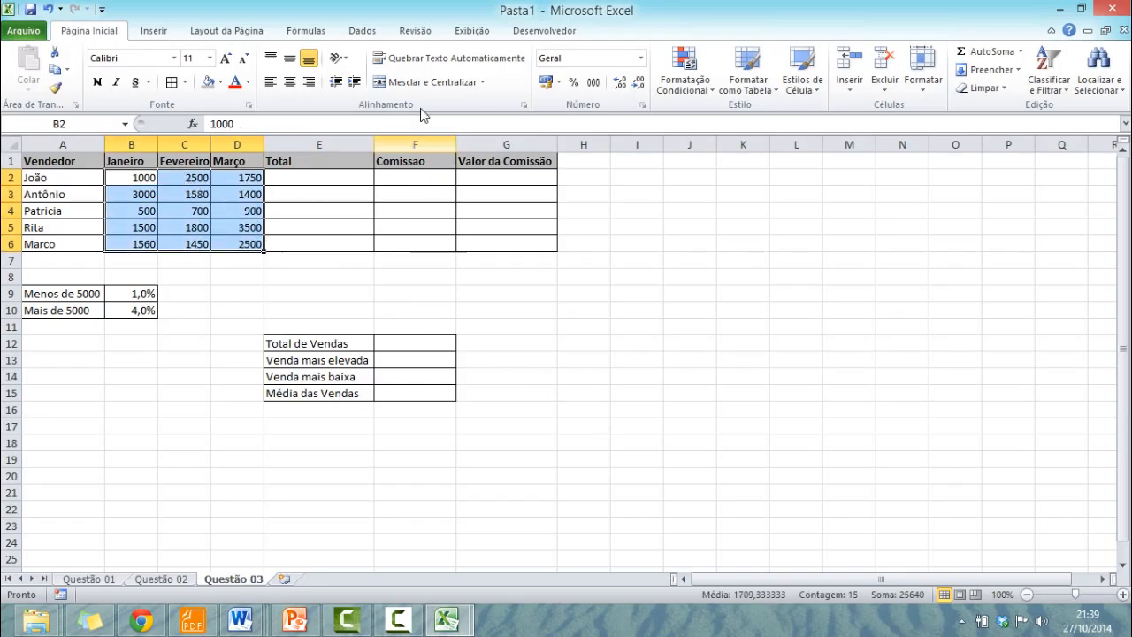
{"action": "left_click", "coordinate": [640, 57]}
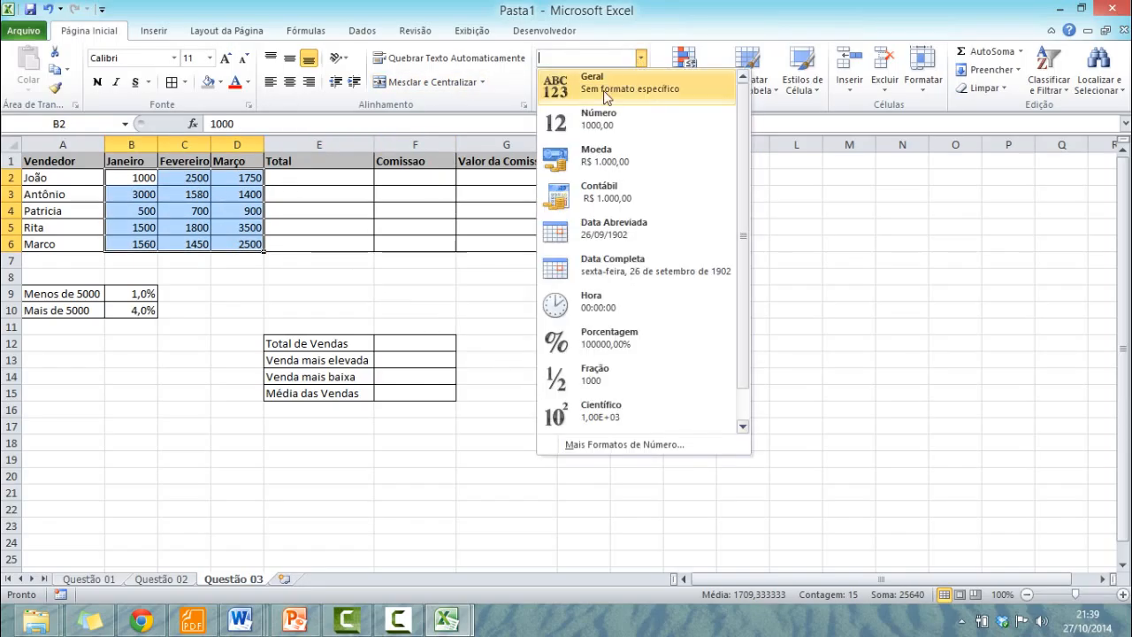
{"action": "left_click", "coordinate": [584, 162]}
Widen the Março and Fevereiro columns slightly to give the currency values more room.
{"action": "left_click", "coordinate": [282, 225]}
{"action": "left_click_drag", "start_coordinate": [293, 143], "coordinate": [311, 142]}
{"action": "left_click_drag", "start_coordinate": [229, 143], "coordinate": [245, 142]}
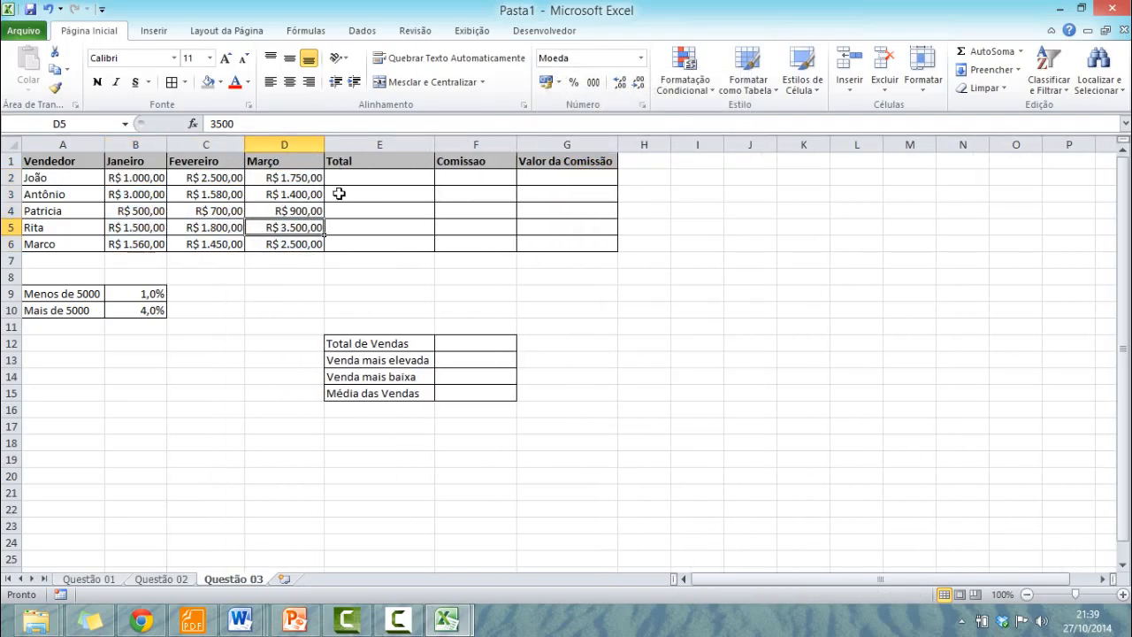
Calculate the first seller's Total in E2 with =SOMA(B2:D2) and fill it down through E6.
{"action": "left_click", "coordinate": [375, 177]}
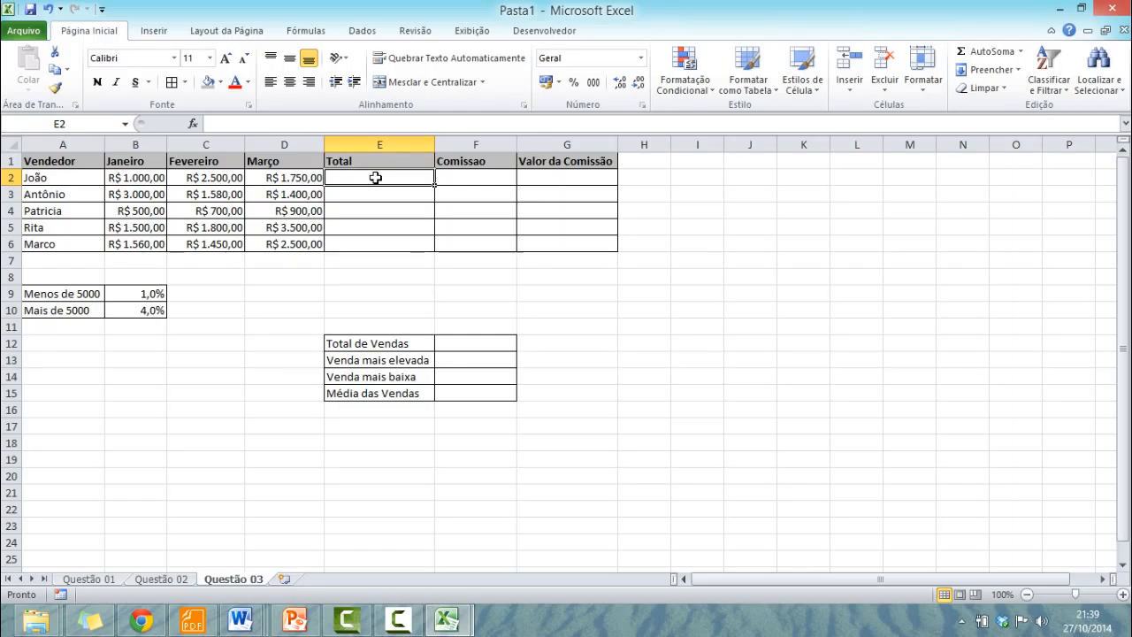
{"action": "type", "text": "=s"}
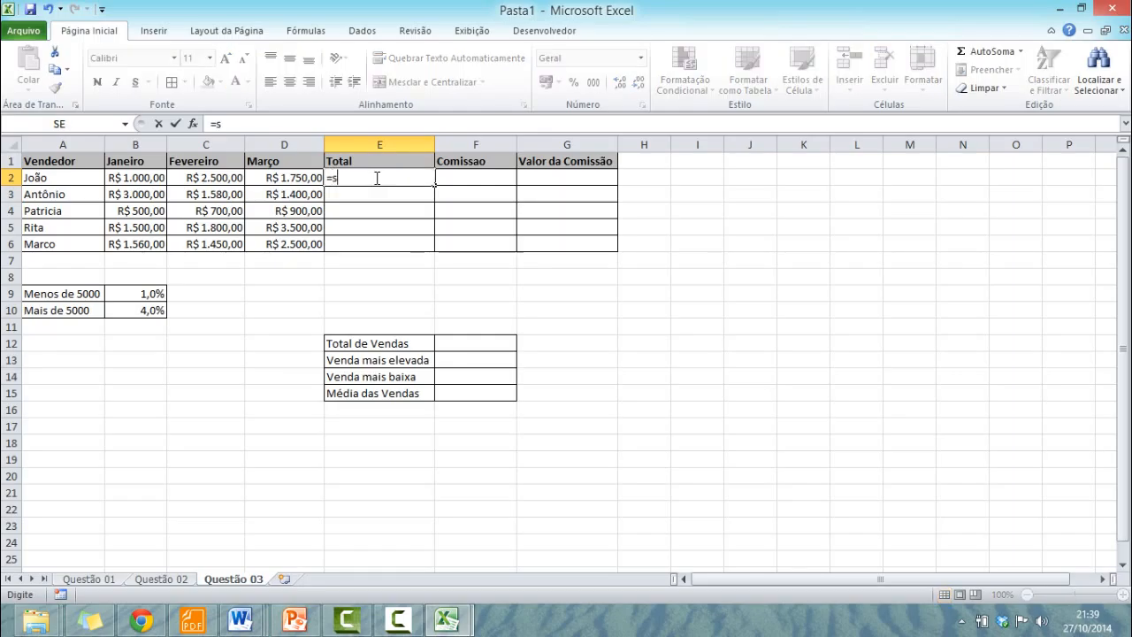
{"action": "type", "text": "om"}
{"action": "key", "text": "Tab"}
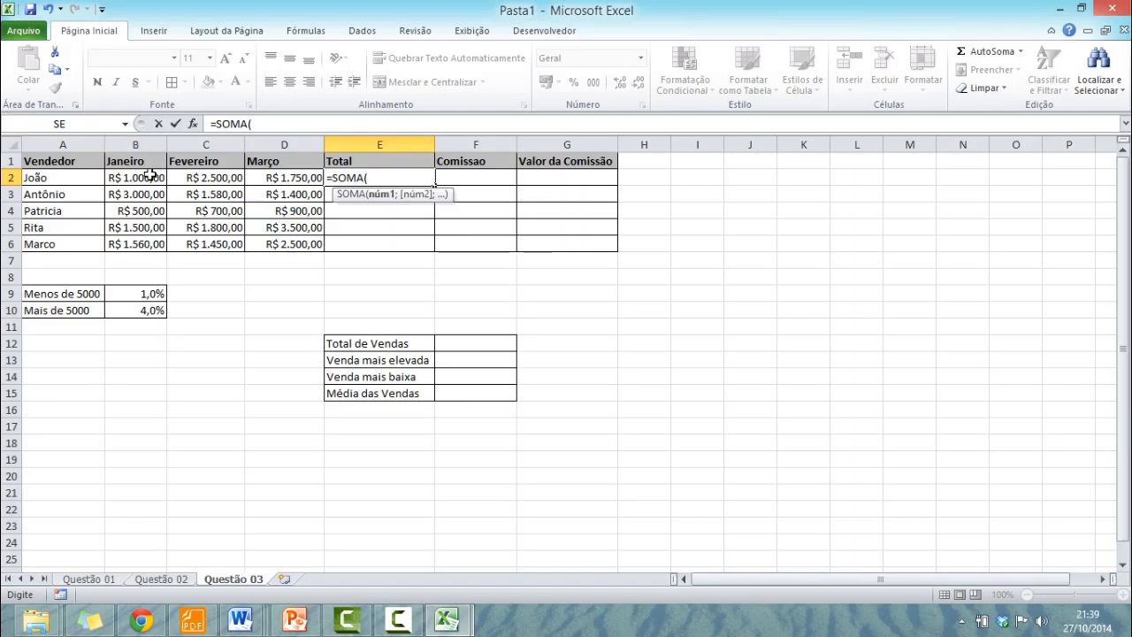
{"action": "left_click_drag", "start_coordinate": [124, 179], "coordinate": [274, 178]}
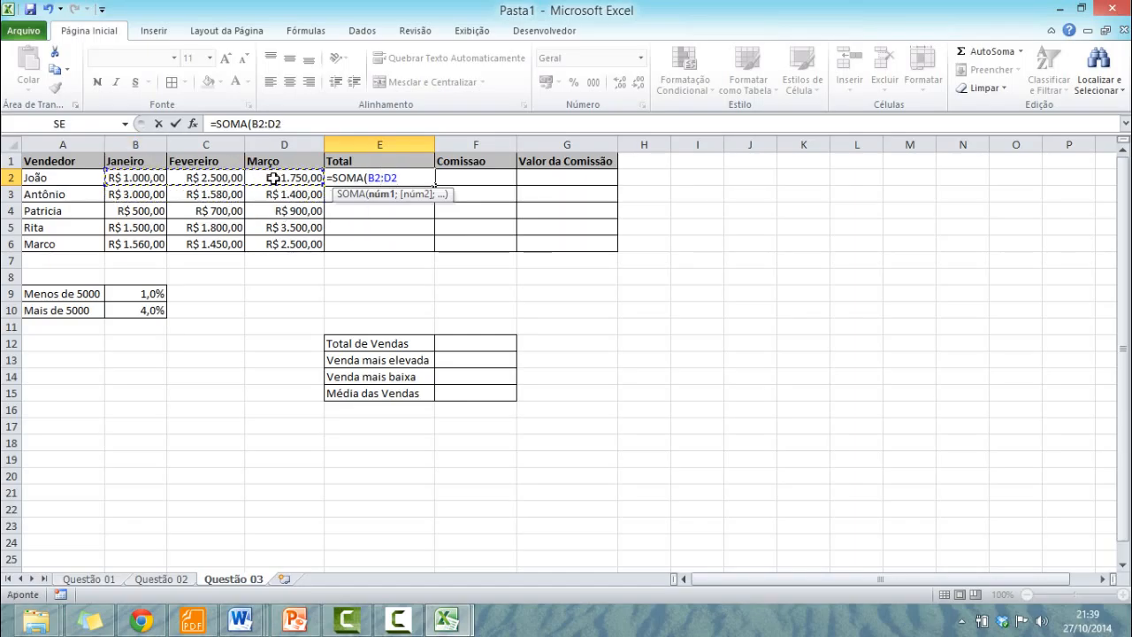
{"action": "key", "text": "Return"}
{"action": "left_click", "coordinate": [410, 176]}
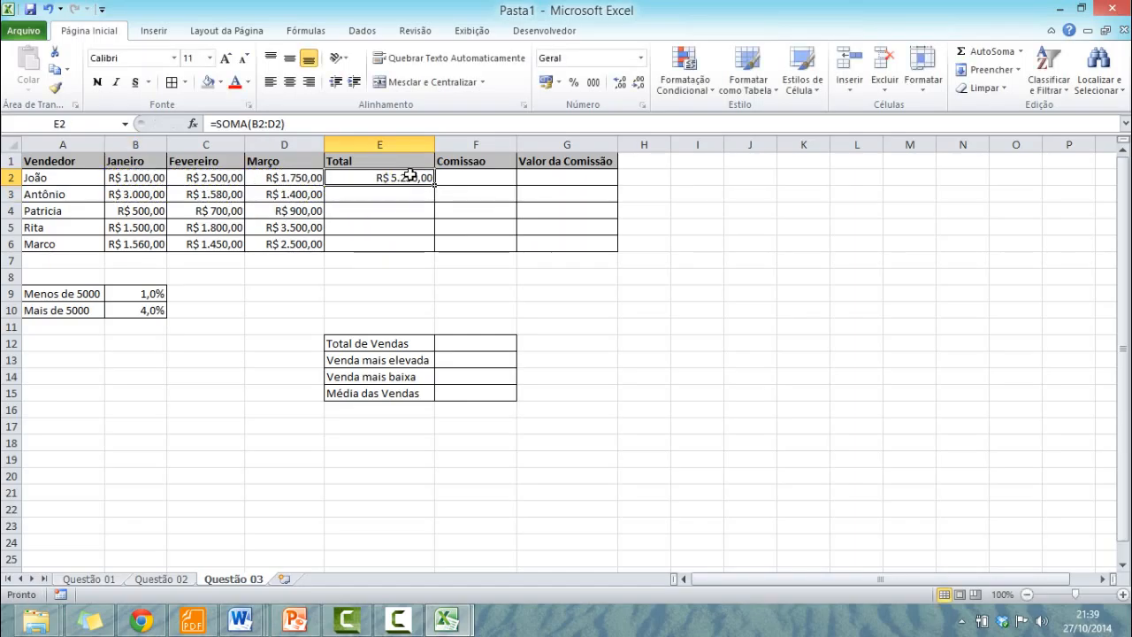
{"action": "left_click_drag", "start_coordinate": [435, 185], "coordinate": [437, 245]}
{"action": "left_click", "coordinate": [478, 242]}
{"action": "left_click", "coordinate": [439, 190]}
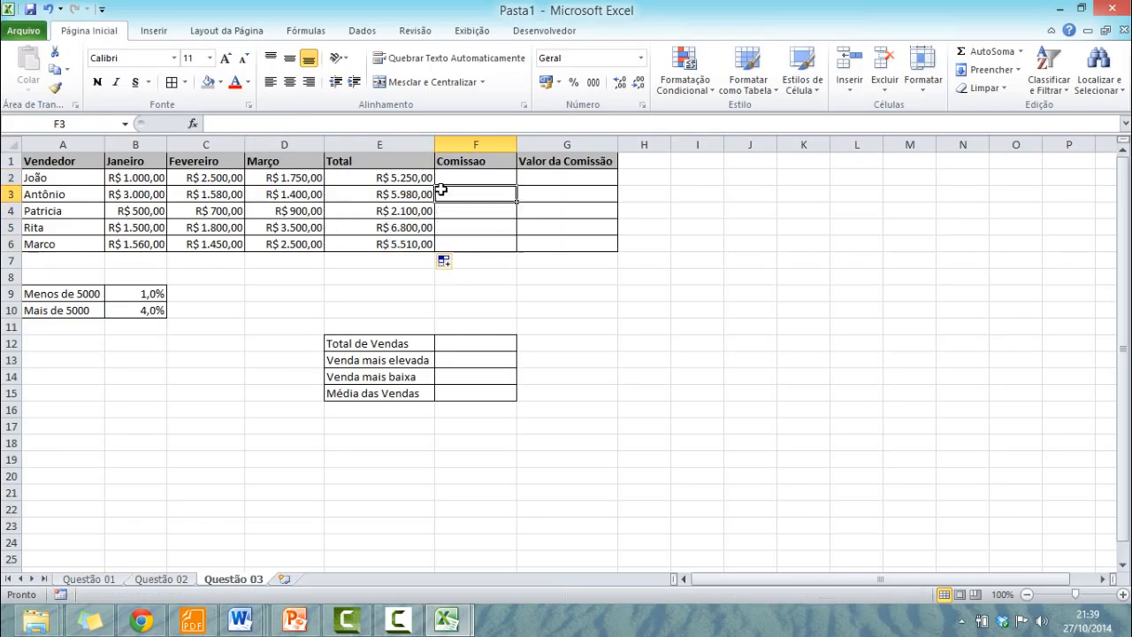
{"action": "left_click", "coordinate": [397, 180]}
{"action": "left_click", "coordinate": [440, 206]}
{"action": "left_click", "coordinate": [474, 180]}
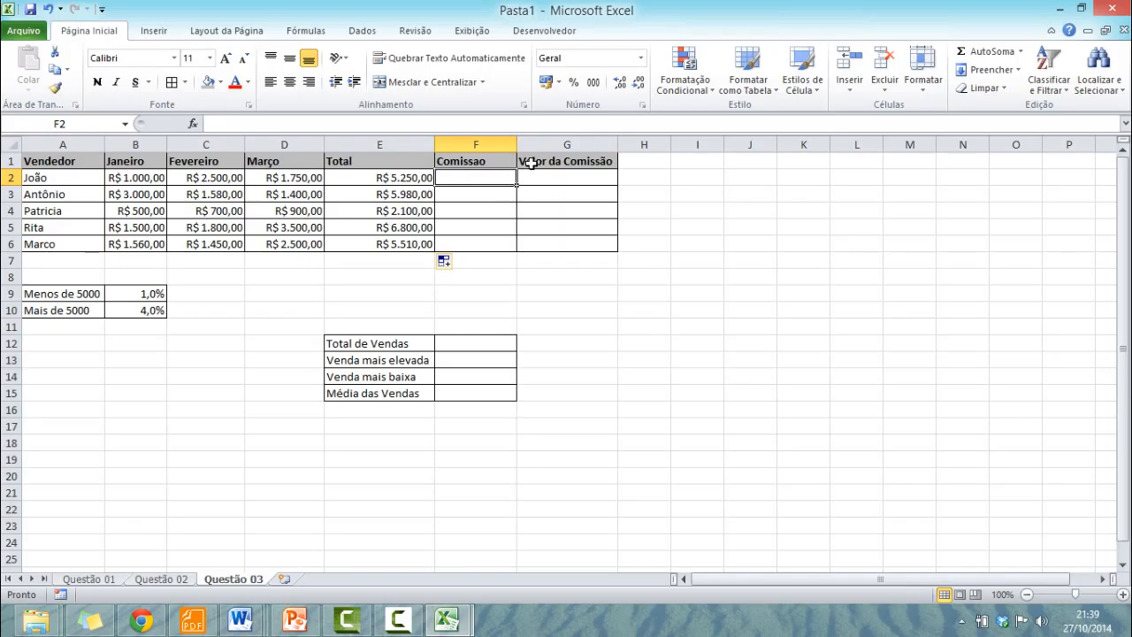
Shorten the Valor da Comissão header in G1 to Valor Total and centre it in the cell.
{"action": "left_click", "coordinate": [530, 161]}
{"action": "double_click", "coordinate": [557, 162]}
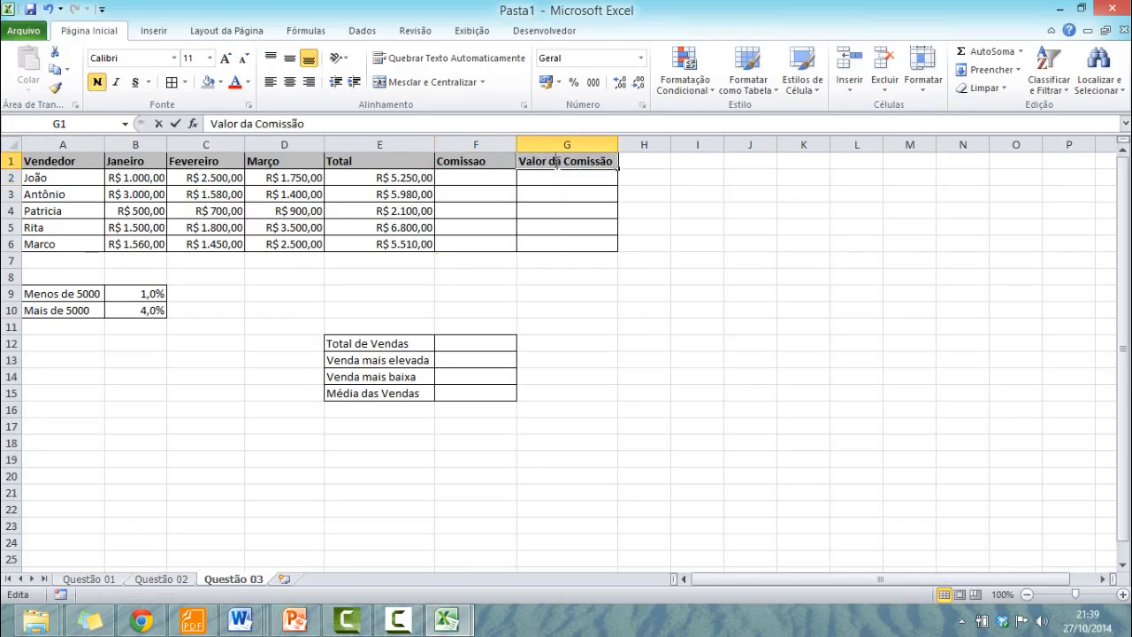
{"action": "type", "text": "Tota"}
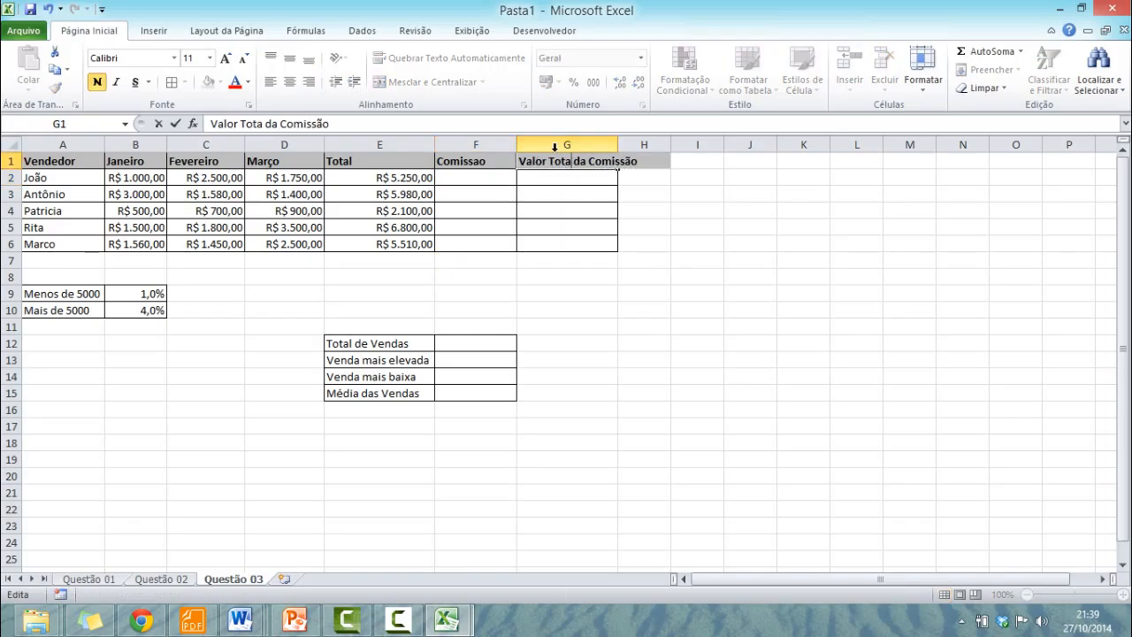
{"action": "type", "text": "l"}
{"action": "key", "text": "Delete"}
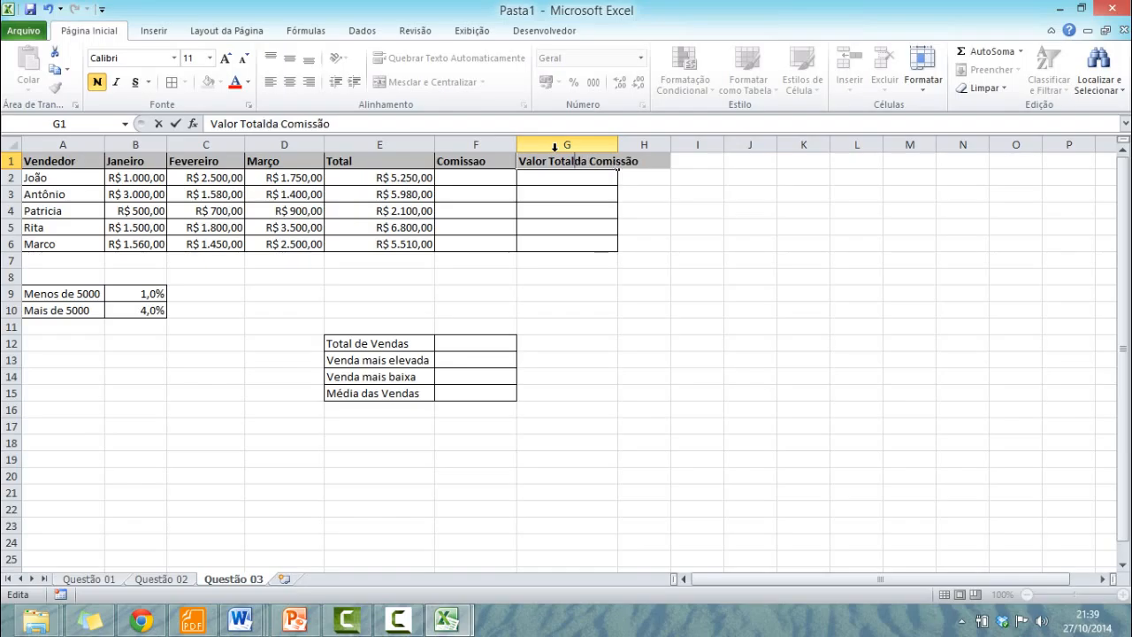
{"action": "key", "text": "Delete"}
{"action": "key", "text": "Delete"}
{"action": "key", "text": "Delete"}
{"action": "key", "text": "Delete"}
{"action": "key", "text": "Delete"}
{"action": "key", "text": "Delete"}
{"action": "key", "text": "Delete"}
{"action": "key", "text": "Delete"}
{"action": "key", "text": "Delete"}
{"action": "key", "text": "Delete"}
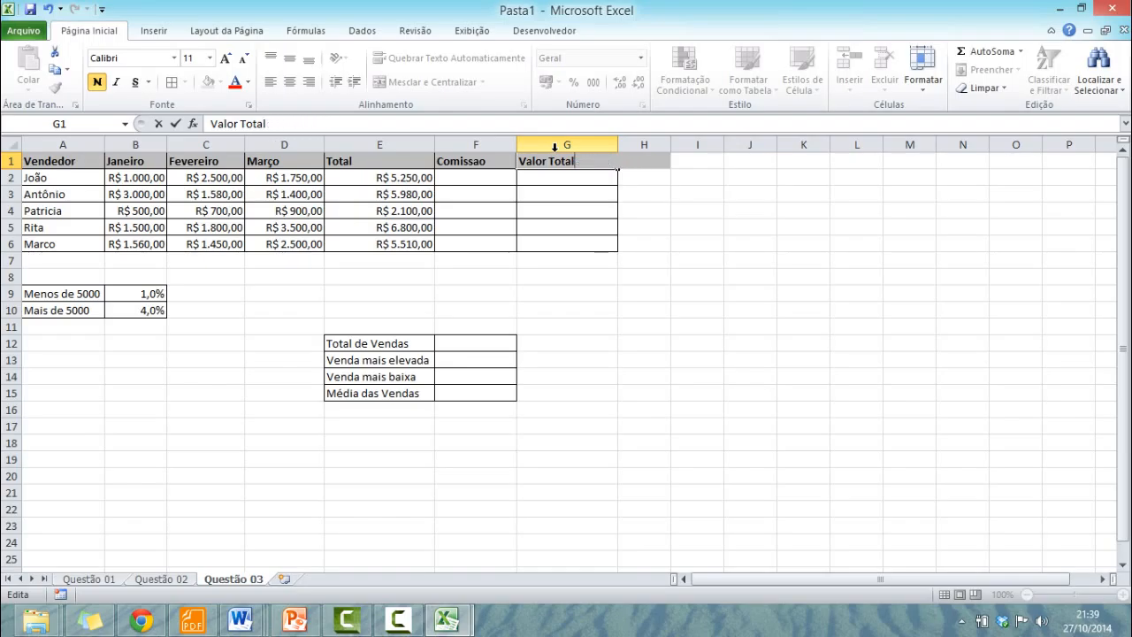
{"action": "left_click", "coordinate": [563, 159]}
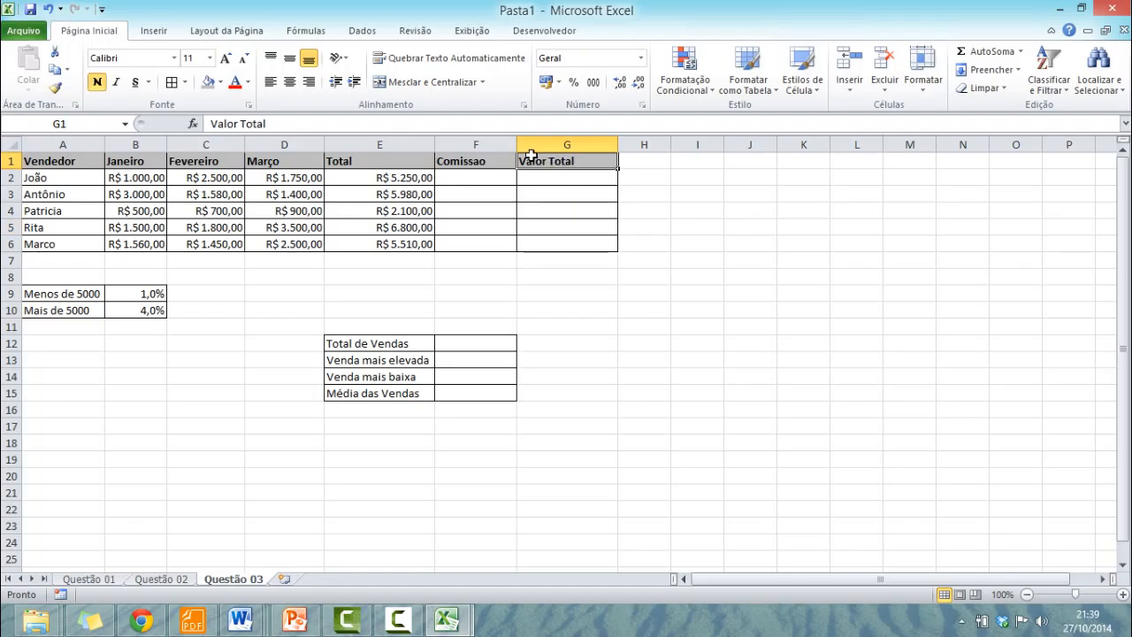
{"action": "left_click", "coordinate": [289, 81]}
{"action": "left_click", "coordinate": [504, 178]}
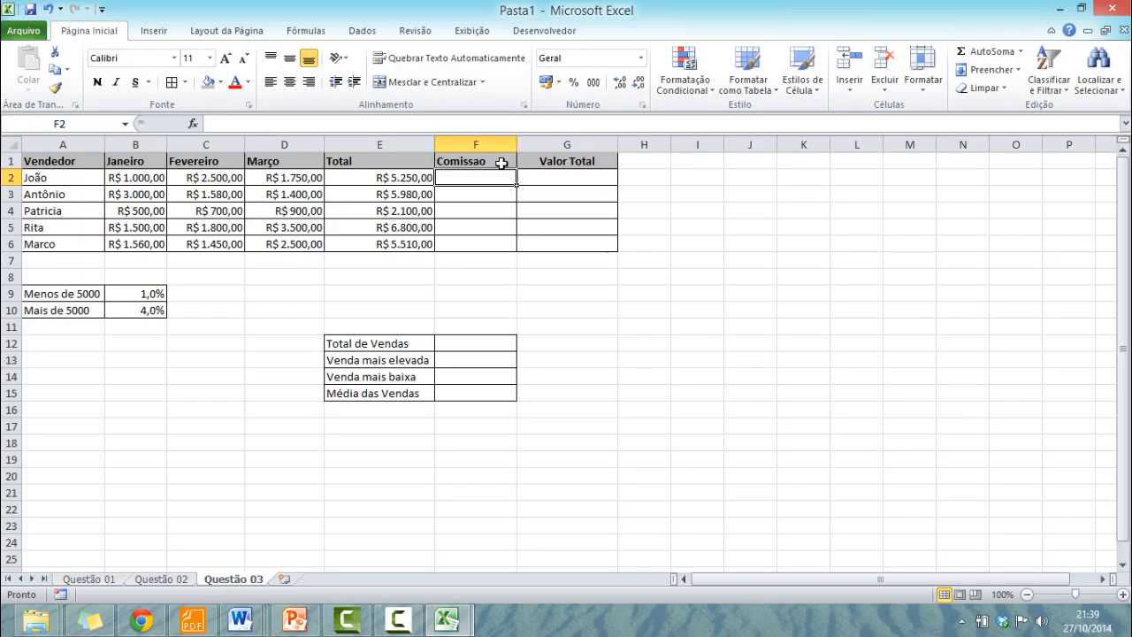
{"action": "key", "text": "Down"}
{"action": "key", "text": "Down"}
{"action": "key", "text": "Down"}
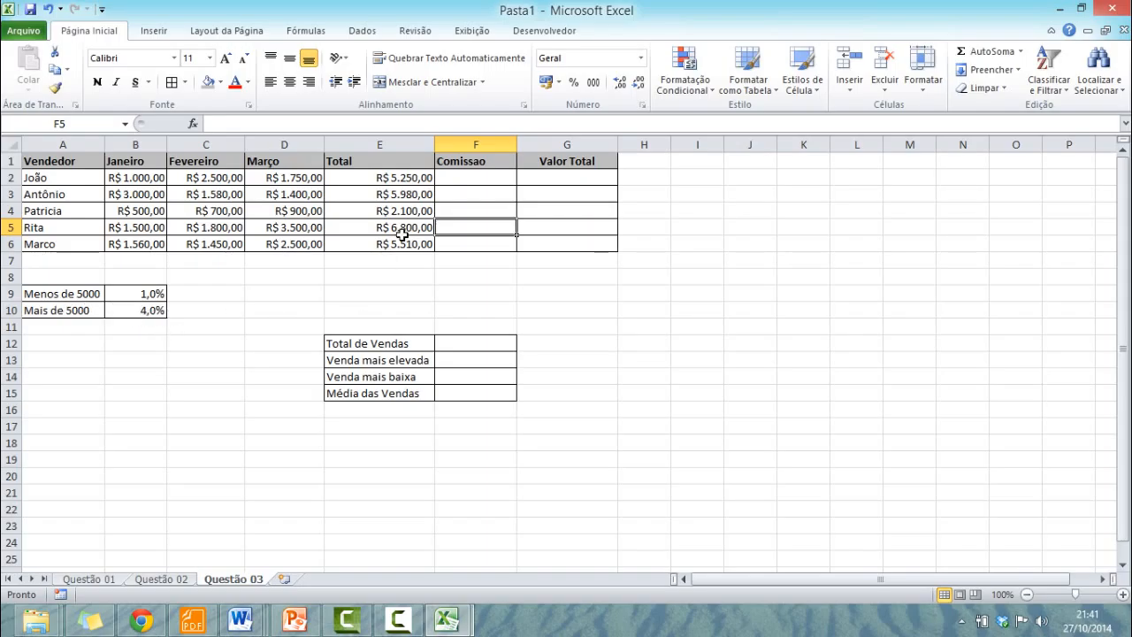
Enter =SE(E2>5000;B10;B9) in F2 to choose the first seller's commission rate.
{"action": "left_click", "coordinate": [476, 180]}
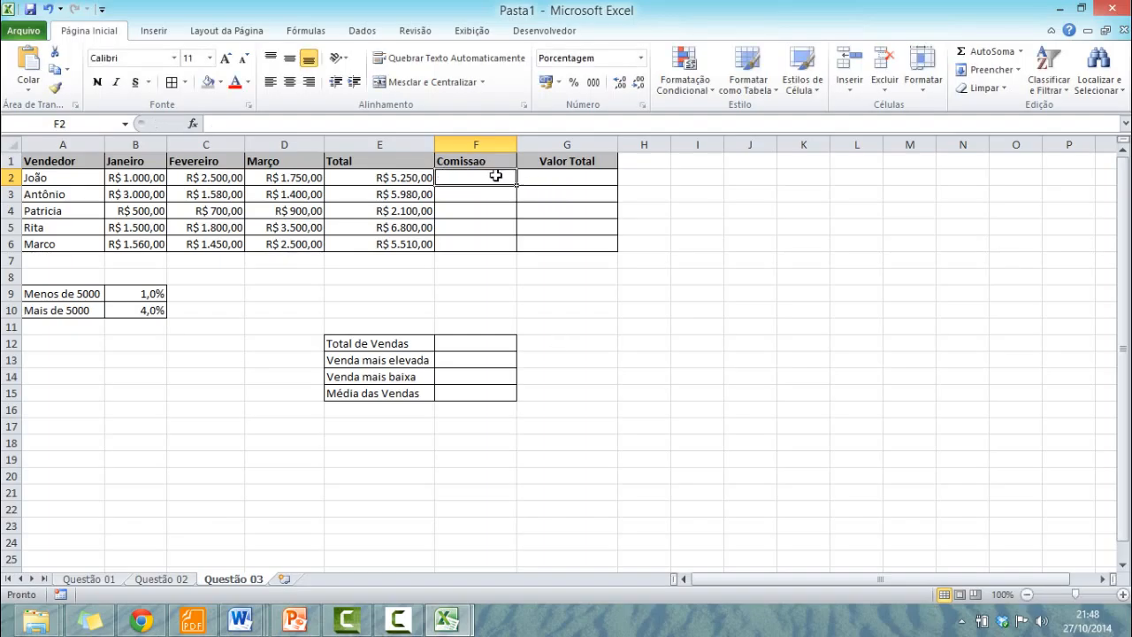
{"action": "type", "text": "="}
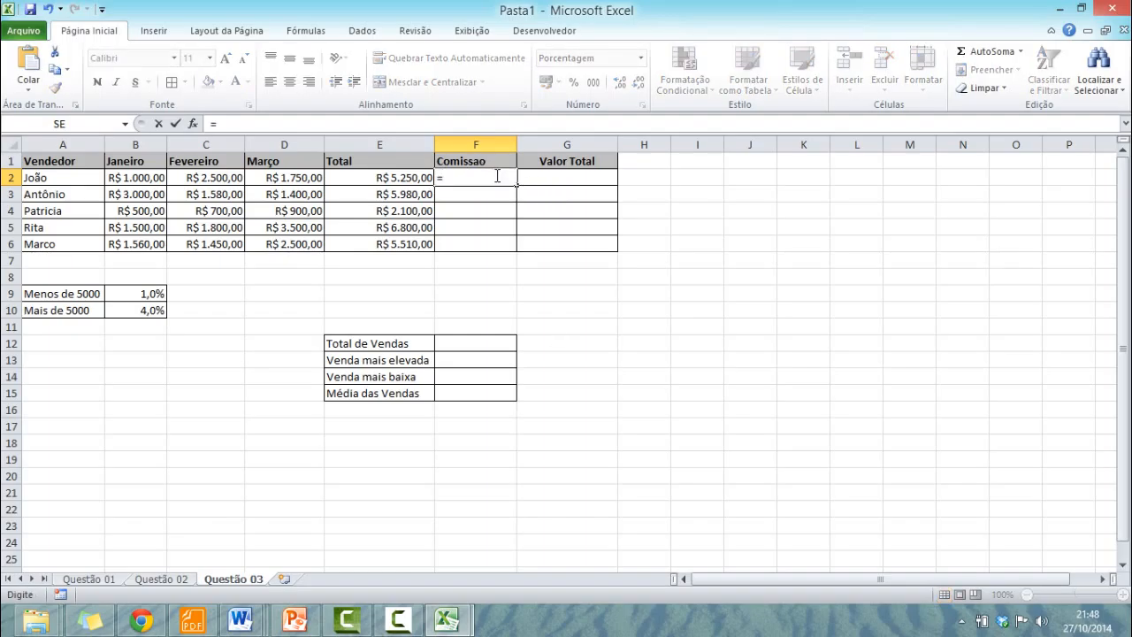
{"action": "type", "text": "se"}
{"action": "key", "text": "Tab"}
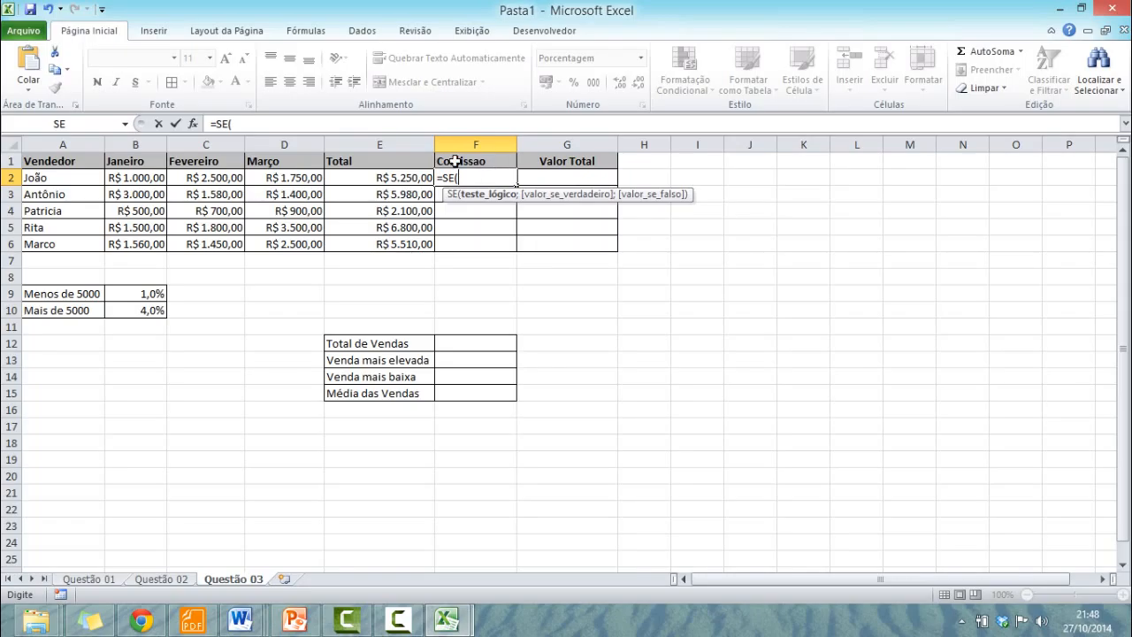
{"action": "left_click", "coordinate": [401, 177]}
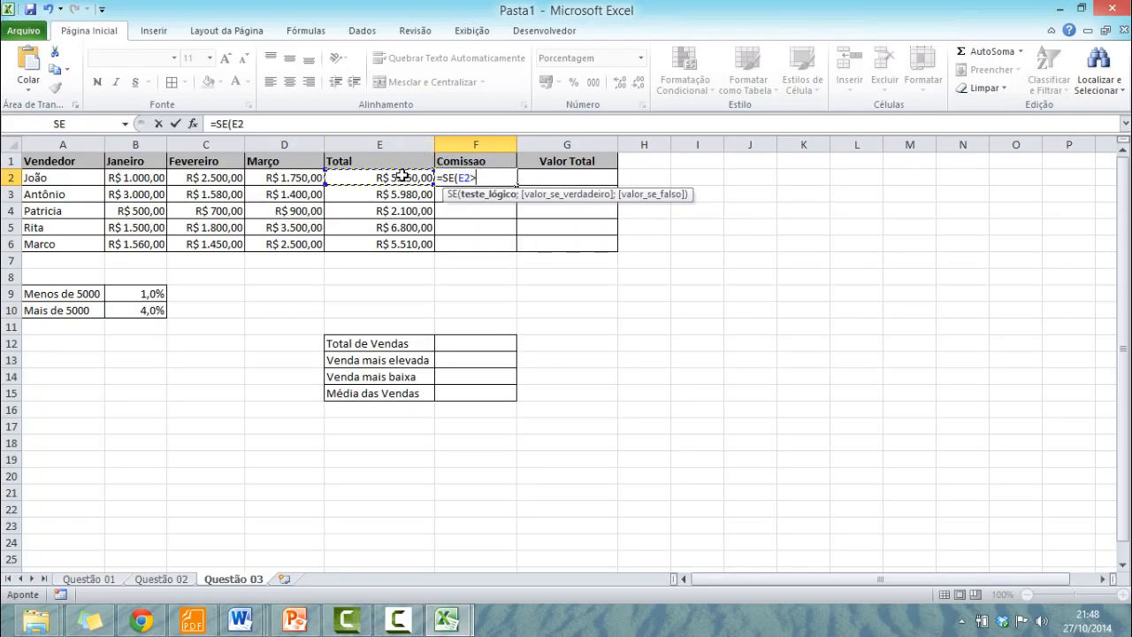
{"action": "type", "text": ">5000"}
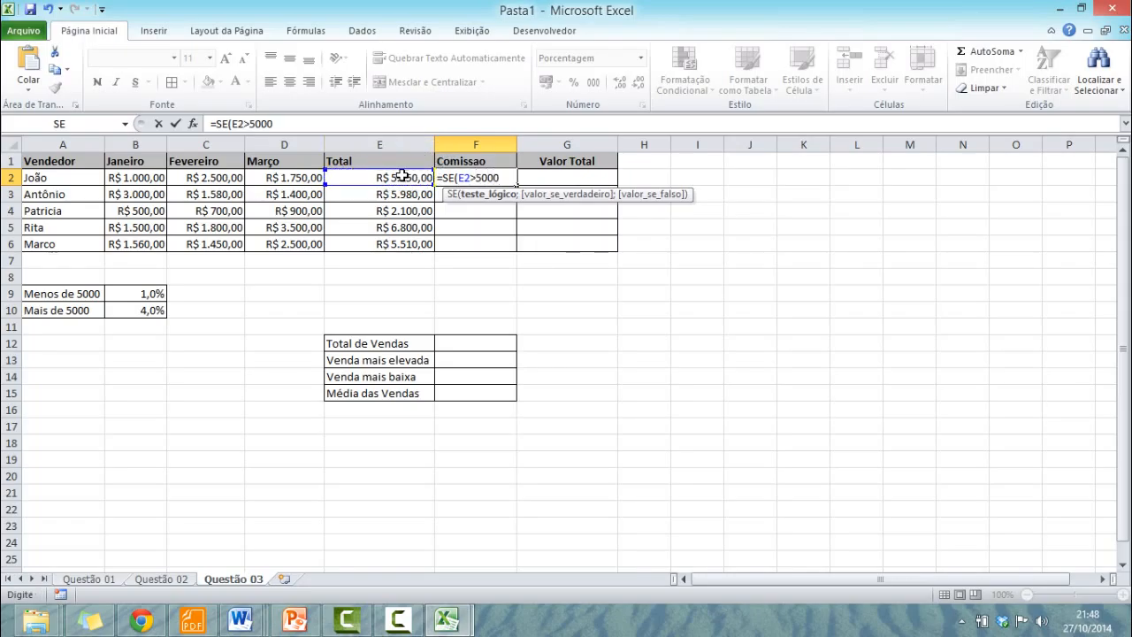
{"action": "type", "text": ";"}
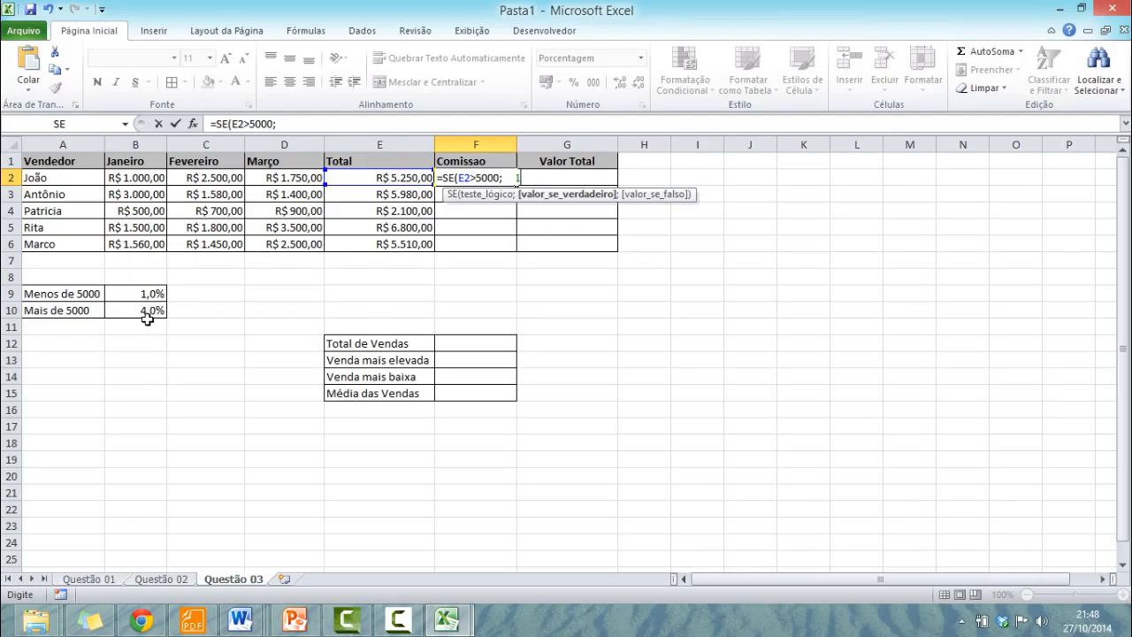
{"action": "left_click", "coordinate": [147, 315]}
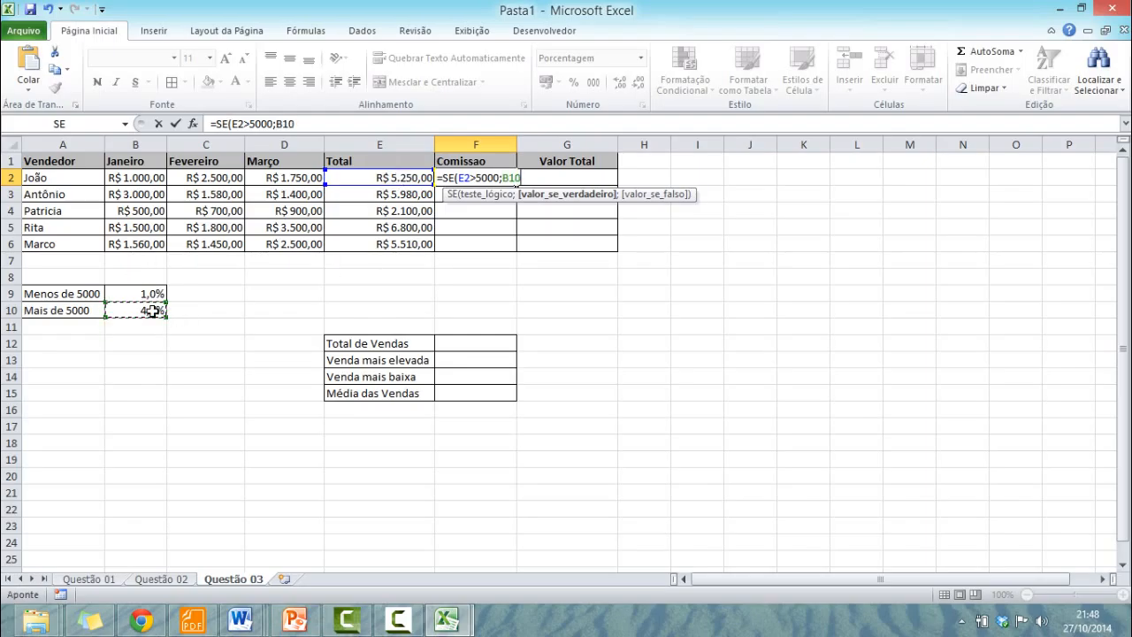
{"action": "type", "text": ";"}
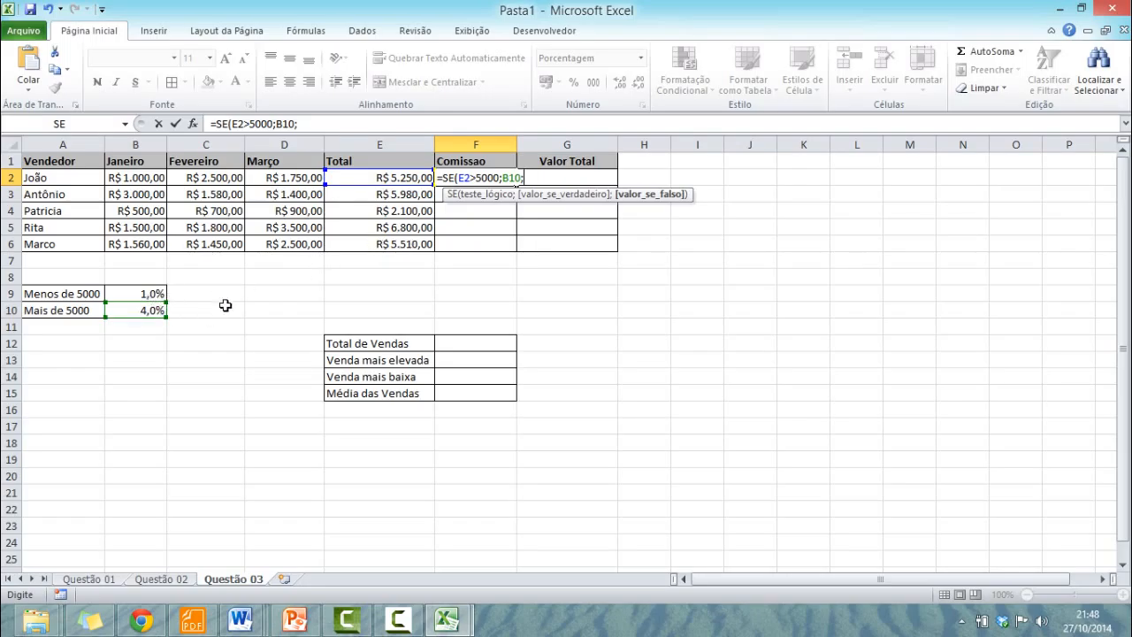
{"action": "left_click", "coordinate": [147, 295]}
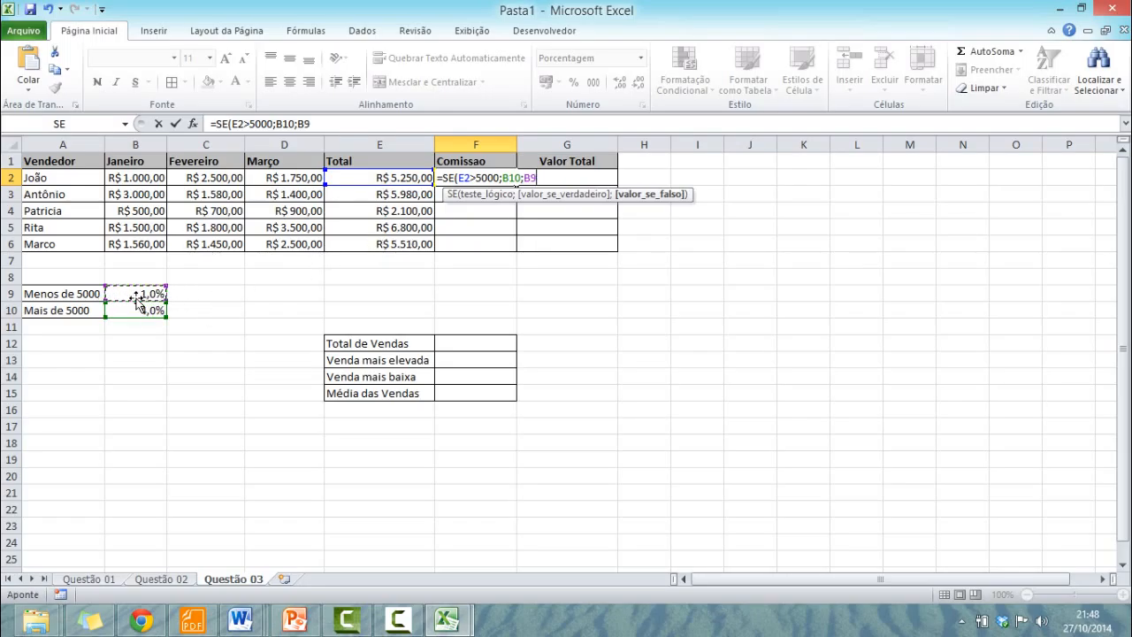
{"action": "type", "text": ")"}
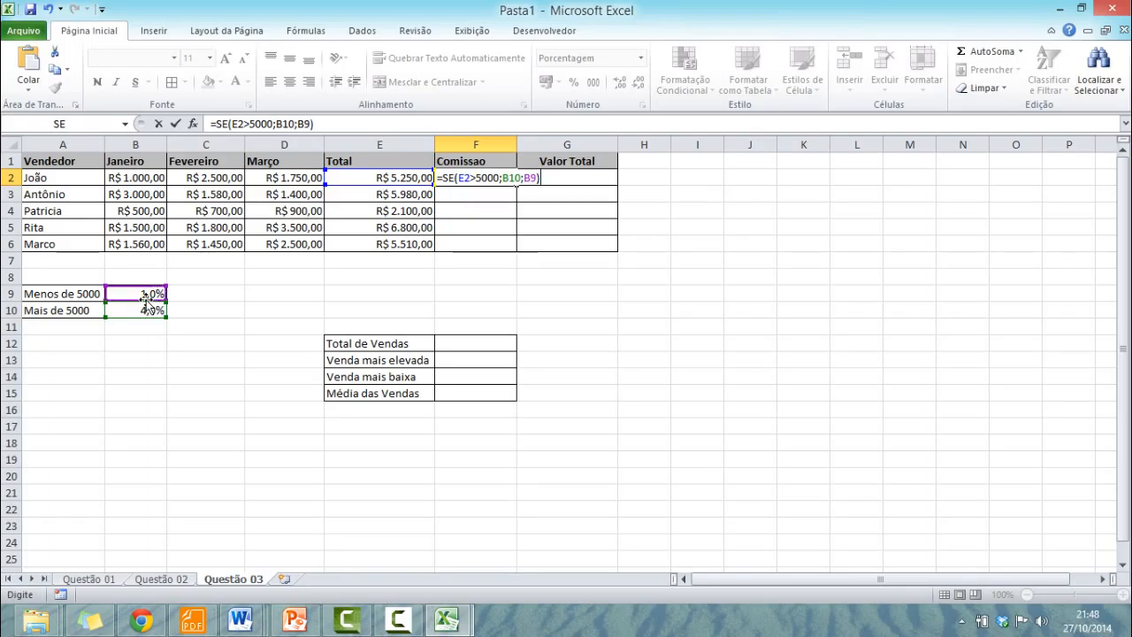
Make both rate references in the F2 formula absolute, giving =SE(E2>5000;$B$10;$B$9).
{"action": "left_click", "coordinate": [510, 180]}
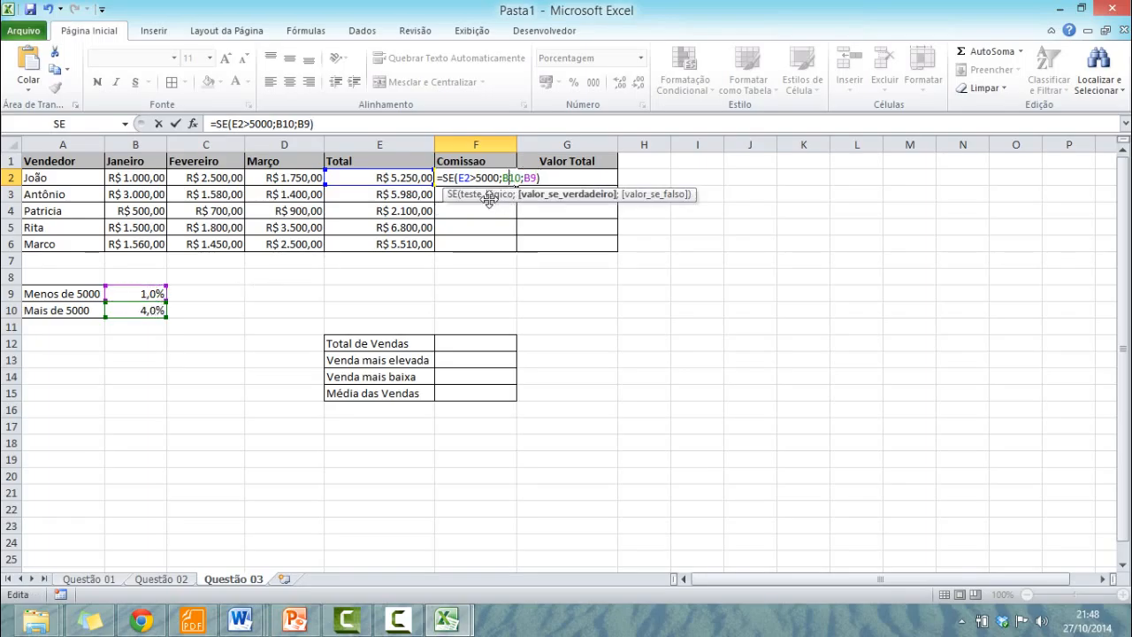
{"action": "left_click", "coordinate": [521, 177]}
{"action": "type", "text": "$"}
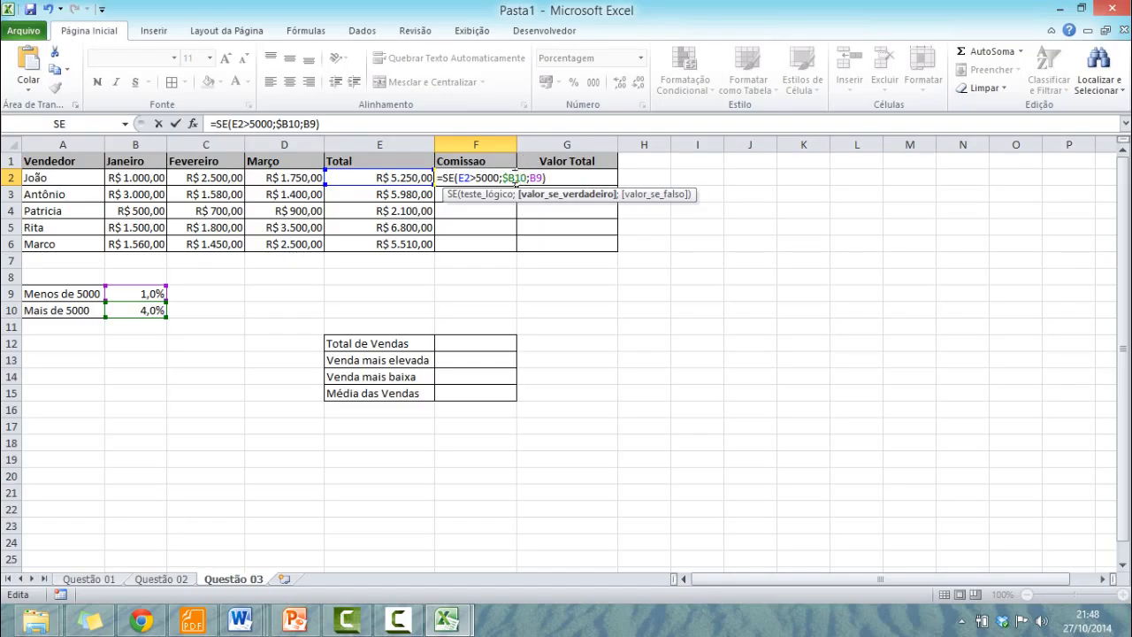
{"action": "left_click", "coordinate": [516, 178]}
{"action": "type", "text": "$"}
{"action": "left_click", "coordinate": [540, 178]}
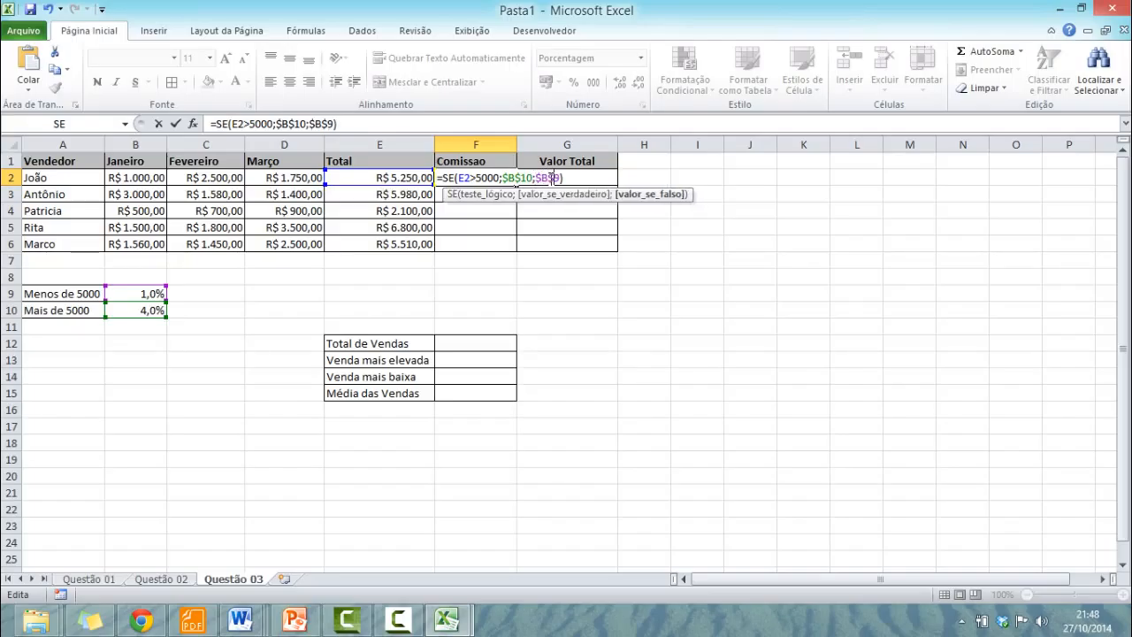
{"action": "key", "text": "Return"}
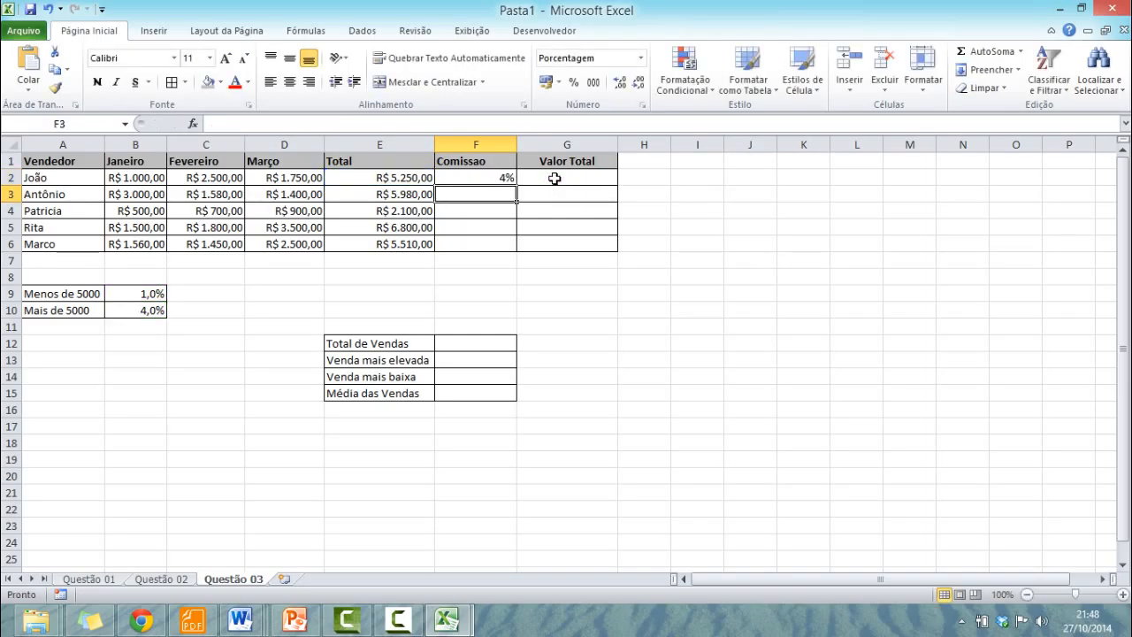
Fill the F2 commission formula down through F6 and check the copied formulas.
{"action": "left_click", "coordinate": [507, 178]}
{"action": "left_click_drag", "start_coordinate": [516, 185], "coordinate": [515, 263]}
{"action": "left_click", "coordinate": [479, 216]}
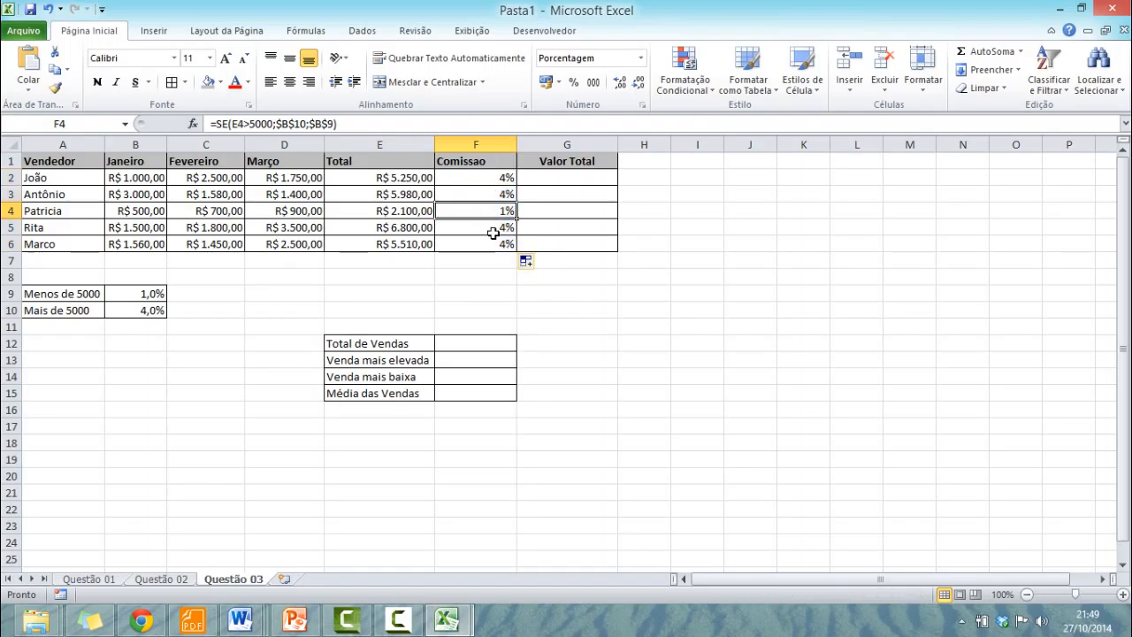
{"action": "left_click", "coordinate": [493, 240]}
{"action": "left_click", "coordinate": [495, 182]}
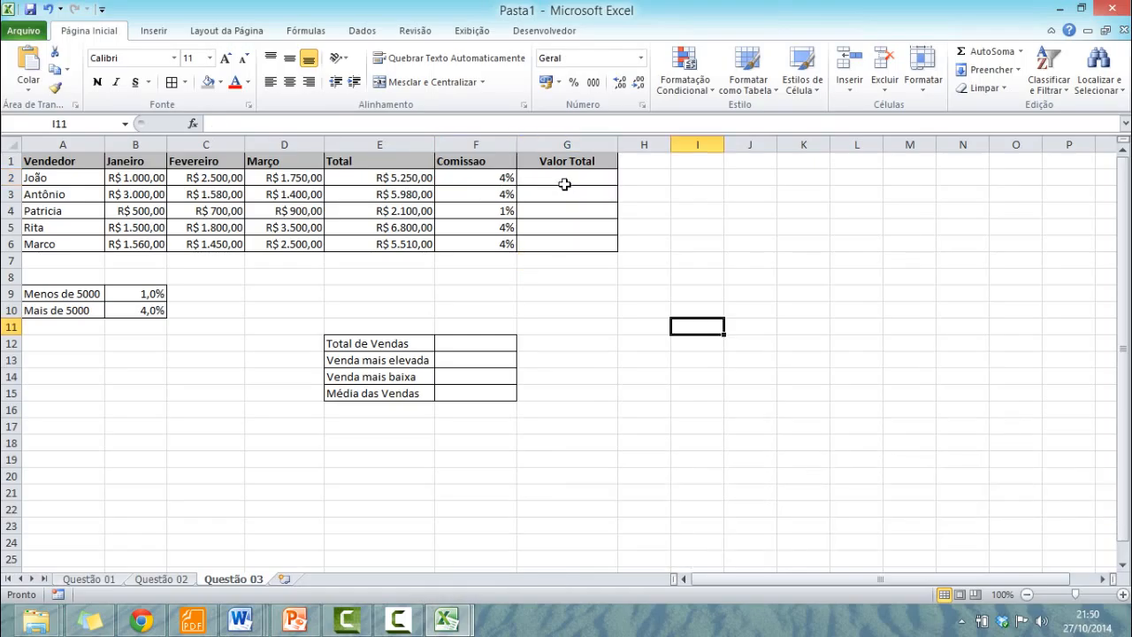
Extend the G1 header to Valor Total Comissão and fit column G to its width.
{"action": "left_click", "coordinate": [575, 161]}
{"action": "double_click", "coordinate": [607, 161]}
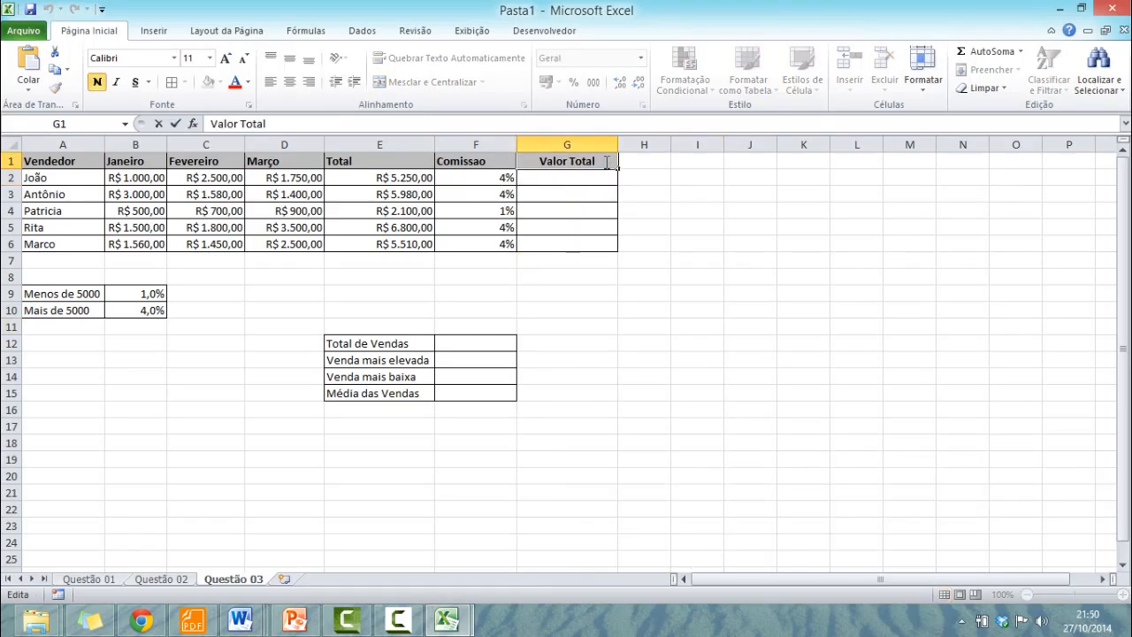
{"action": "type", "text": "Comiss"}
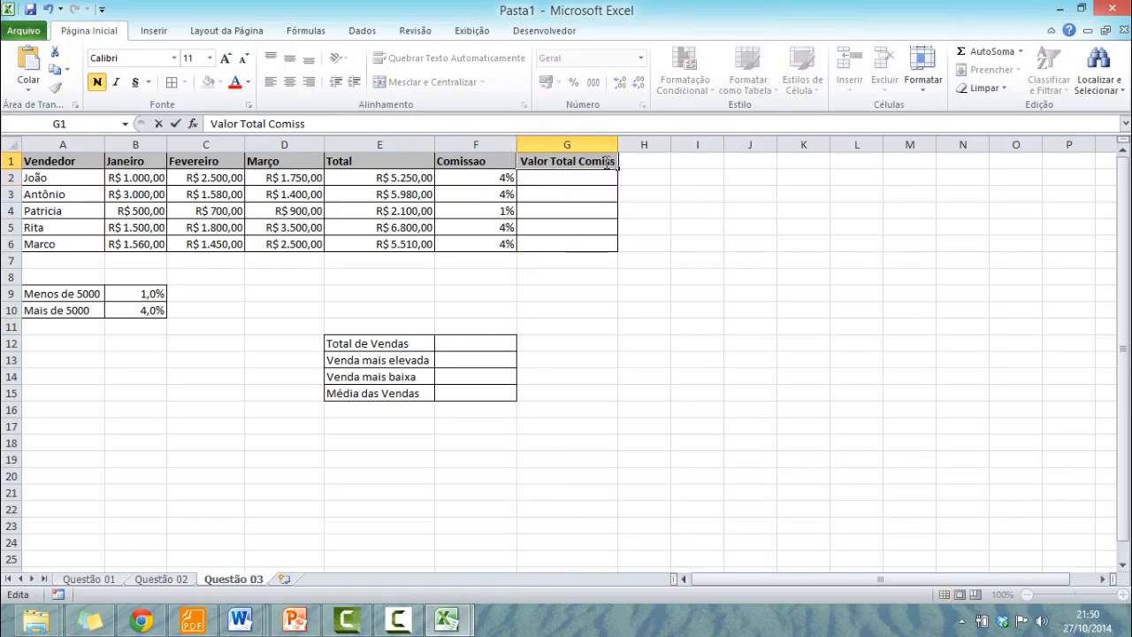
{"action": "type", "text": "ão"}
{"action": "left_click", "coordinate": [721, 173]}
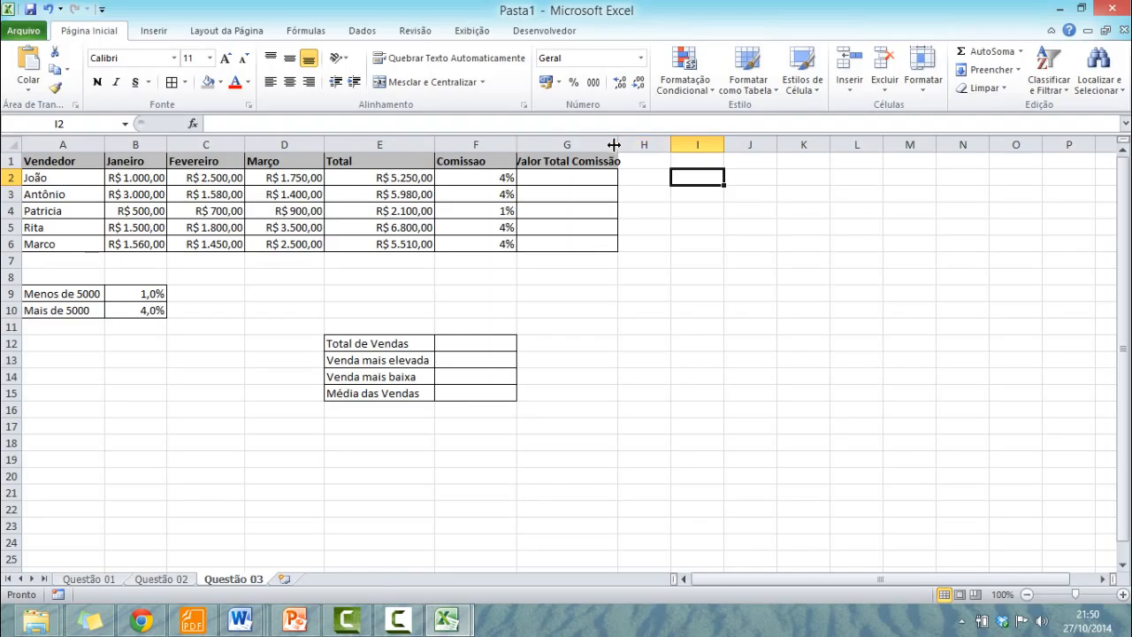
{"action": "double_click", "coordinate": [615, 144]}
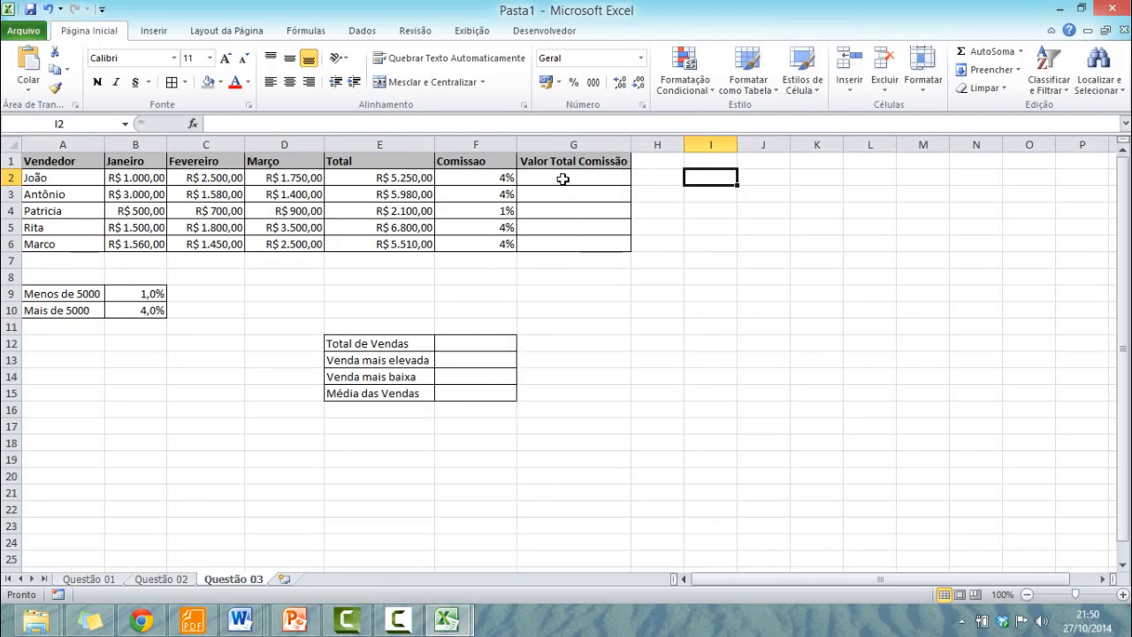
Calculate the first seller's commission amount in G2 with =E2*F2 and fill it down through G6.
{"action": "left_click", "coordinate": [570, 184]}
{"action": "type", "text": "="}
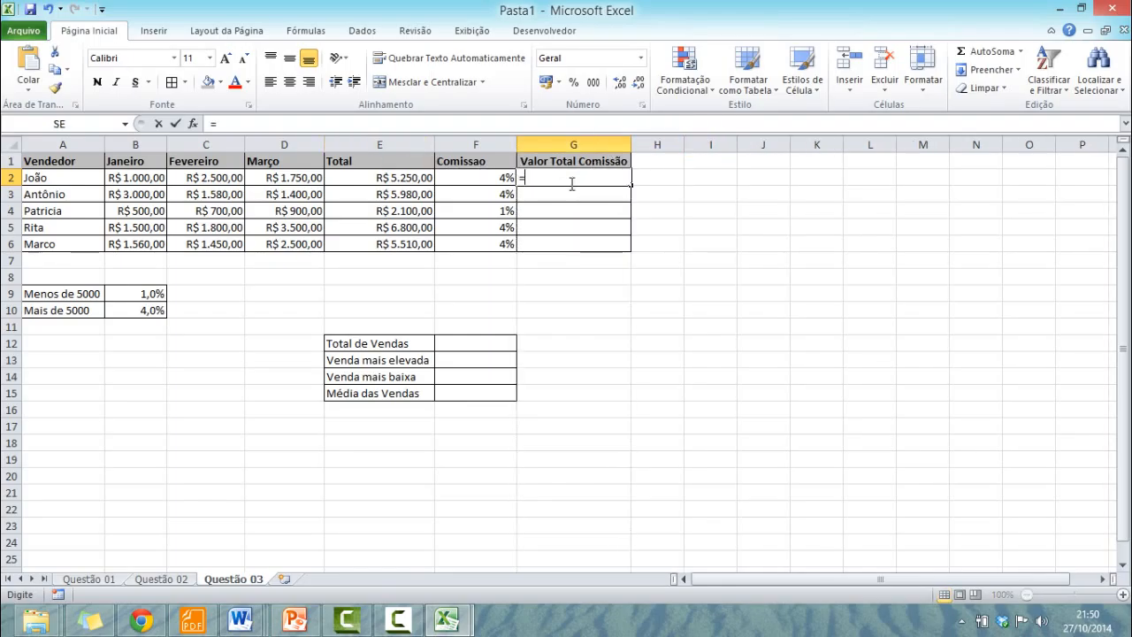
{"action": "left_click", "coordinate": [393, 178]}
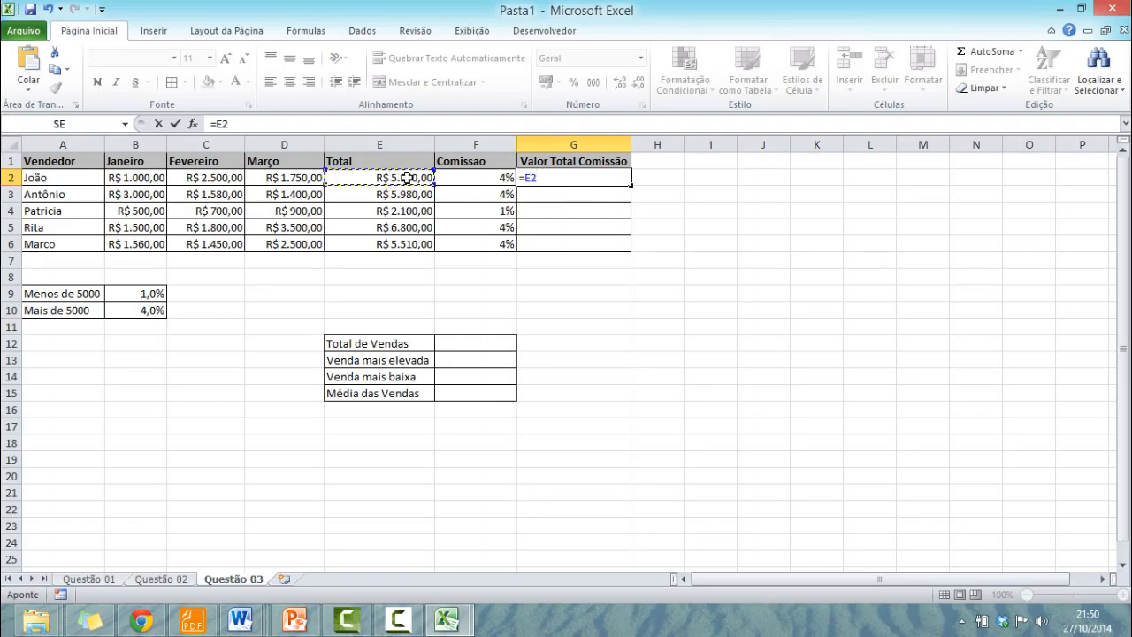
{"action": "type", "text": "*"}
{"action": "left_click", "coordinate": [478, 178]}
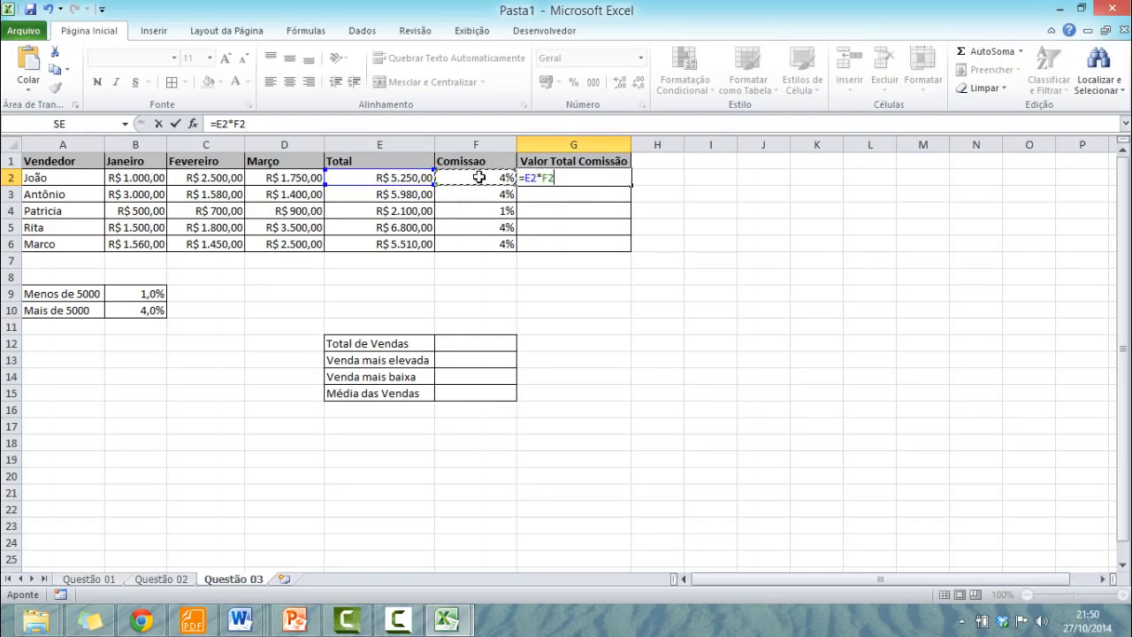
{"action": "left_click", "coordinate": [611, 178]}
{"action": "left_click_drag", "start_coordinate": [630, 185], "coordinate": [634, 249]}
Check the copied commission formulas in column G and the Total formula in E5.
{"action": "left_click", "coordinate": [602, 311]}
{"action": "left_click", "coordinate": [600, 207]}
{"action": "left_click", "coordinate": [600, 180]}
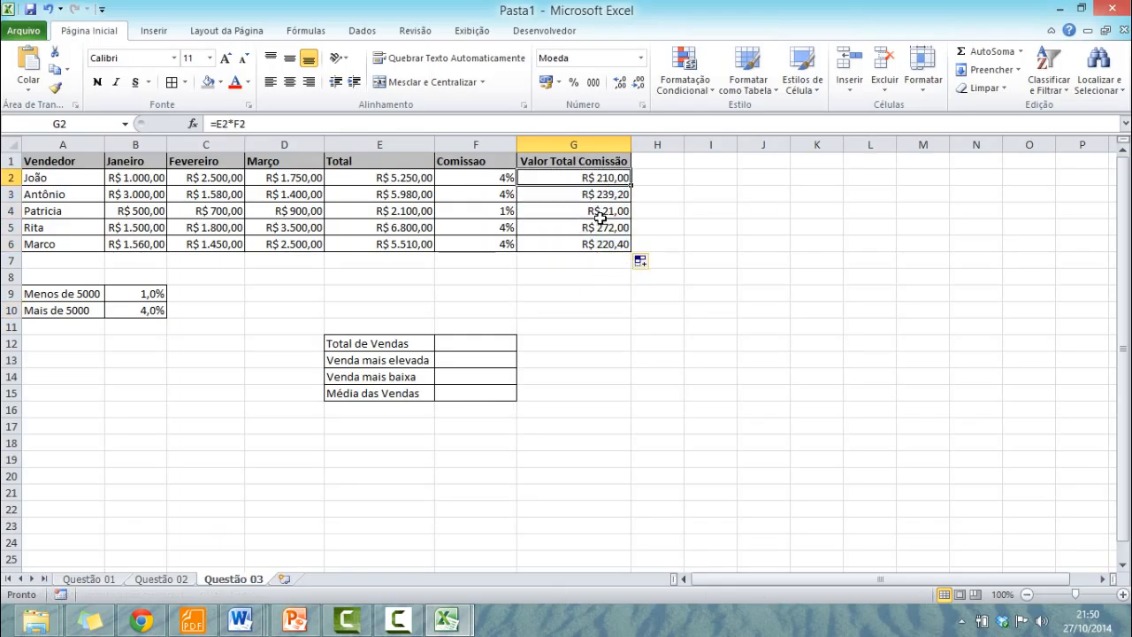
{"action": "left_click", "coordinate": [588, 229]}
{"action": "left_click", "coordinate": [576, 210]}
{"action": "left_click", "coordinate": [577, 191]}
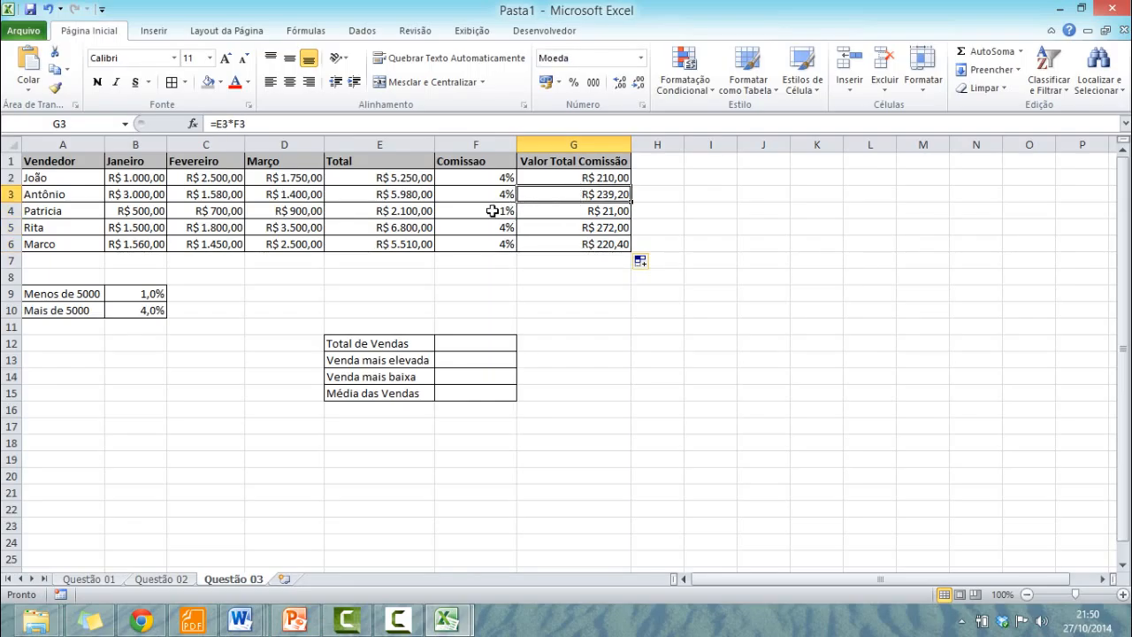
{"action": "left_click", "coordinate": [428, 227]}
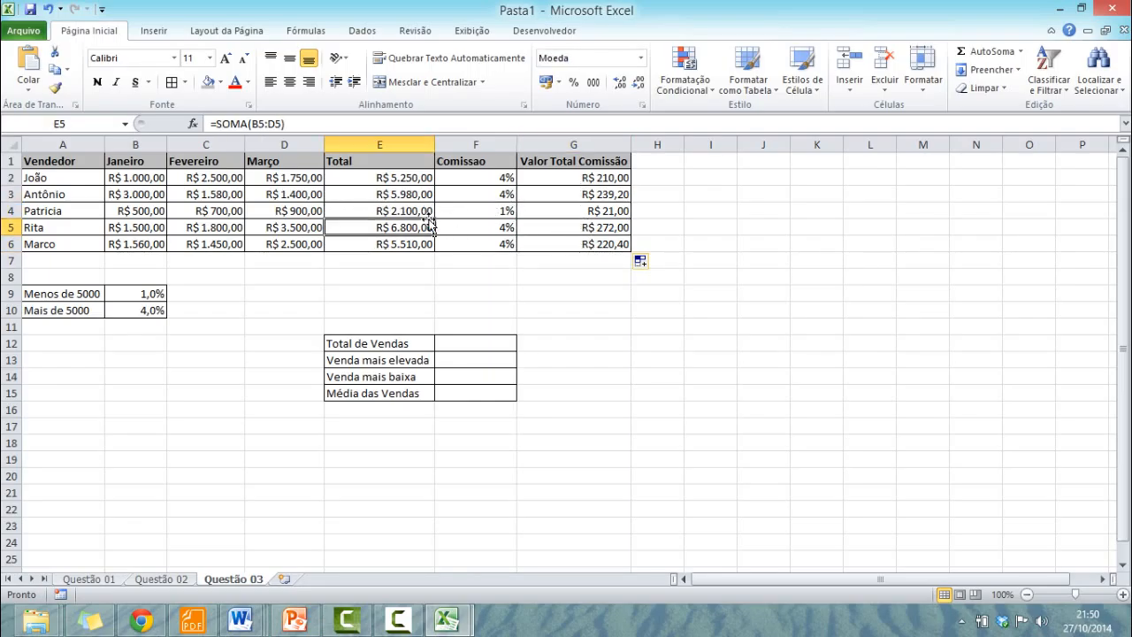
Calculate Total de Vendas in F12 with SOMA over the totals in E2:E6.
{"action": "left_click", "coordinate": [458, 343]}
{"action": "type", "text": "=so"}
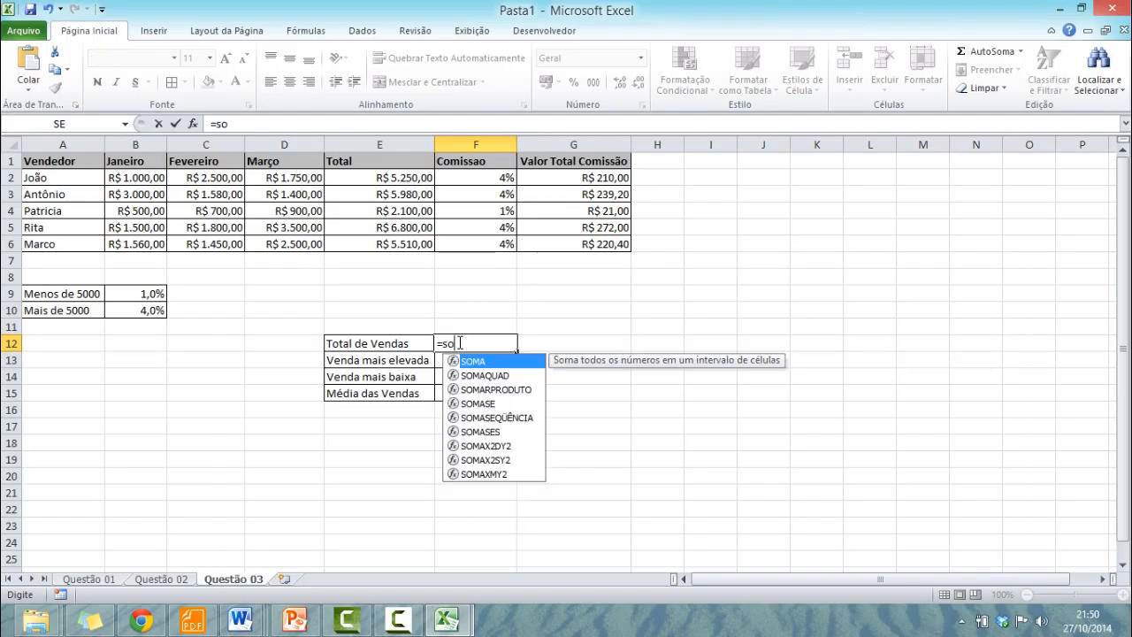
{"action": "key", "text": "Tab"}
{"action": "left_click_drag", "start_coordinate": [383, 179], "coordinate": [411, 245]}
{"action": "key", "text": "Return"}
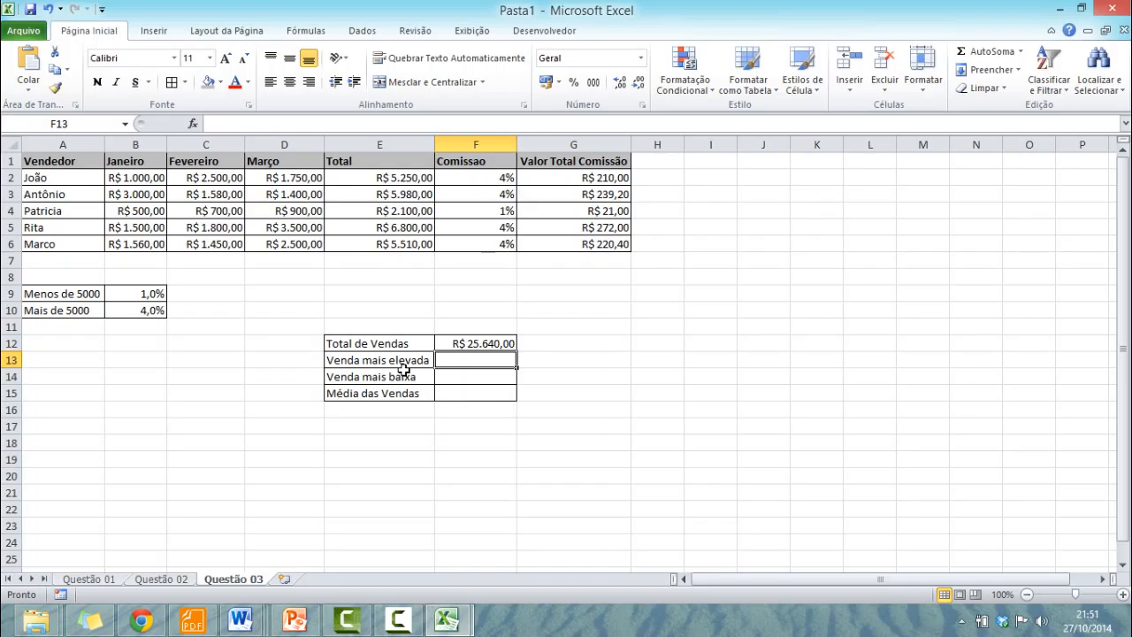
Calculate Venda mais elevada in F13 with MÁXIMO over the totals in E2:E6.
{"action": "type", "text": "="}
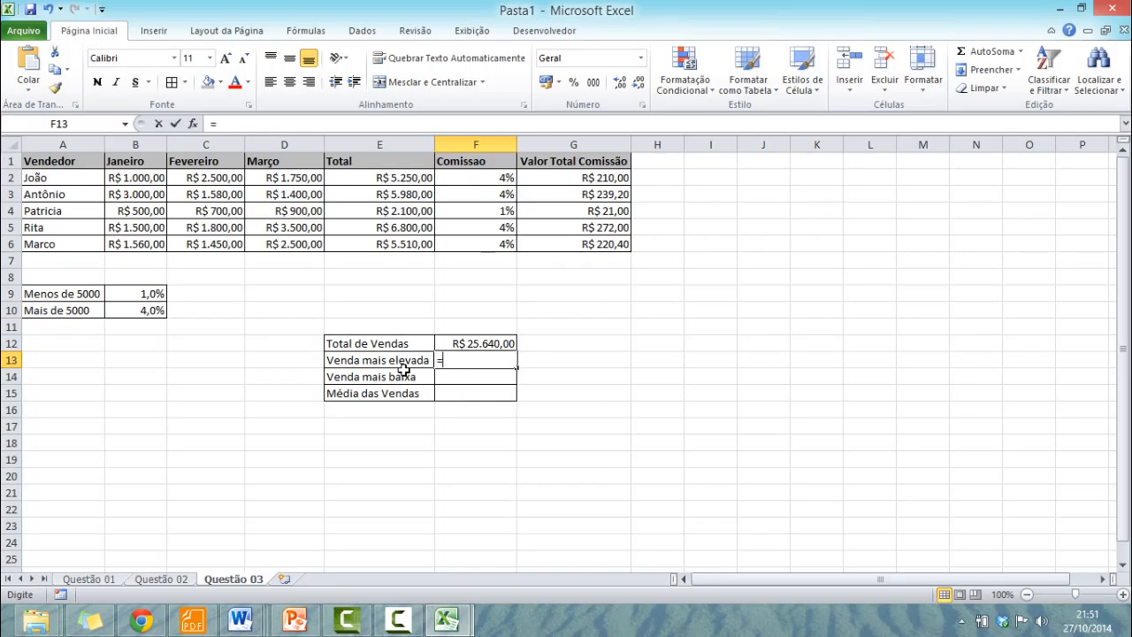
{"action": "type", "text": "má"}
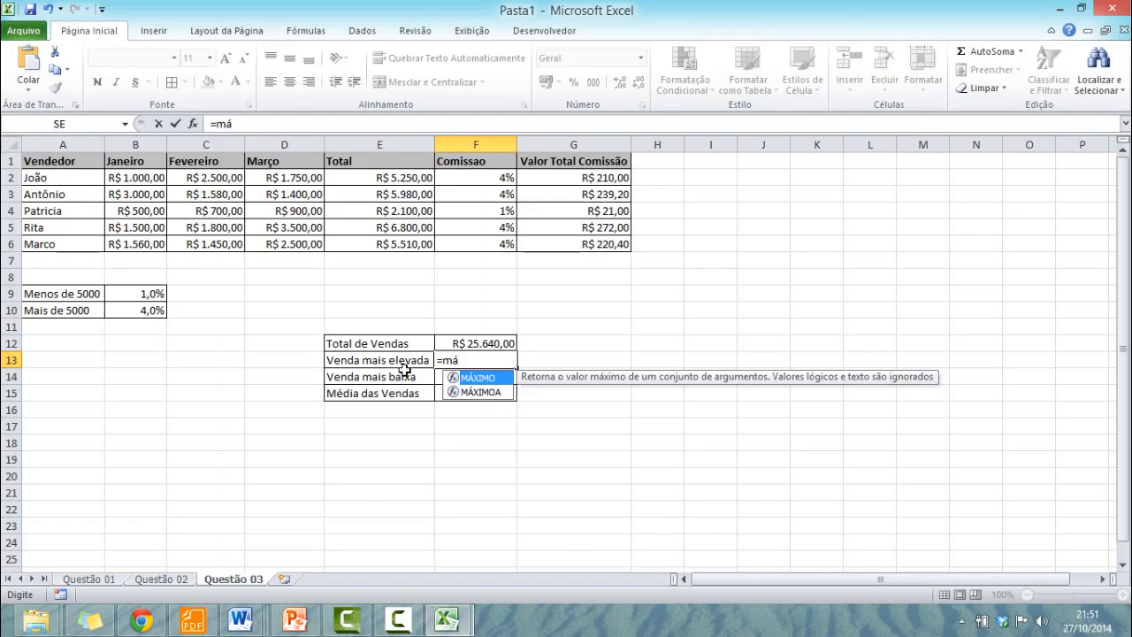
{"action": "key", "text": "Tab"}
{"action": "left_click_drag", "start_coordinate": [407, 180], "coordinate": [403, 237]}
{"action": "key", "text": "Return"}
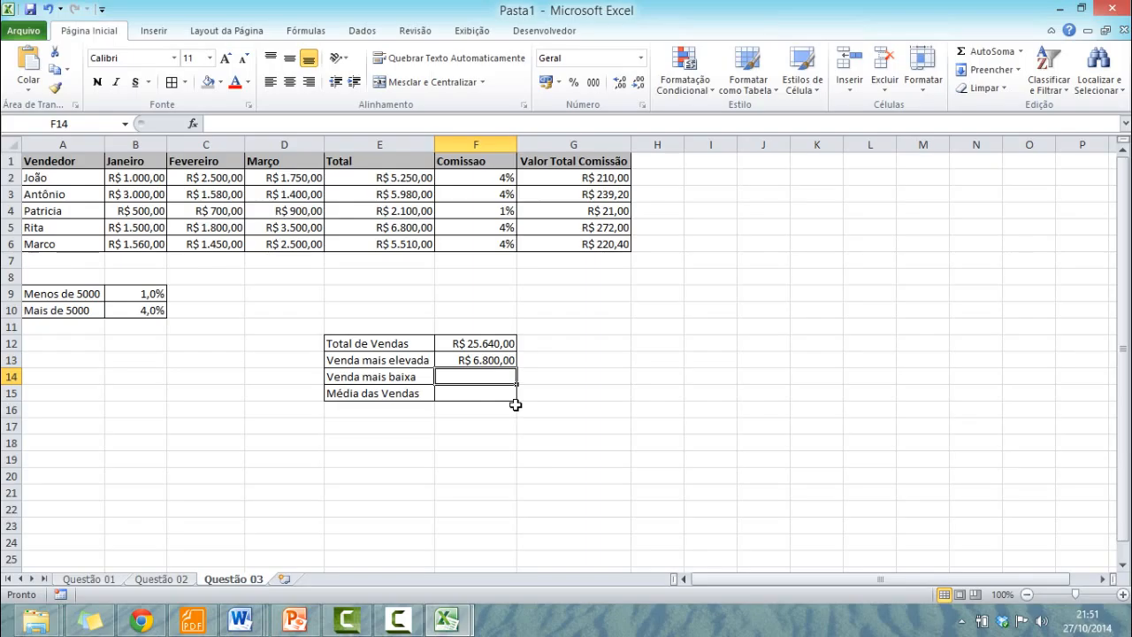
Calculate Venda mais baixa in F14 with MÍNIMO over the totals in E2:E6.
{"action": "type", "text": "=mín"}
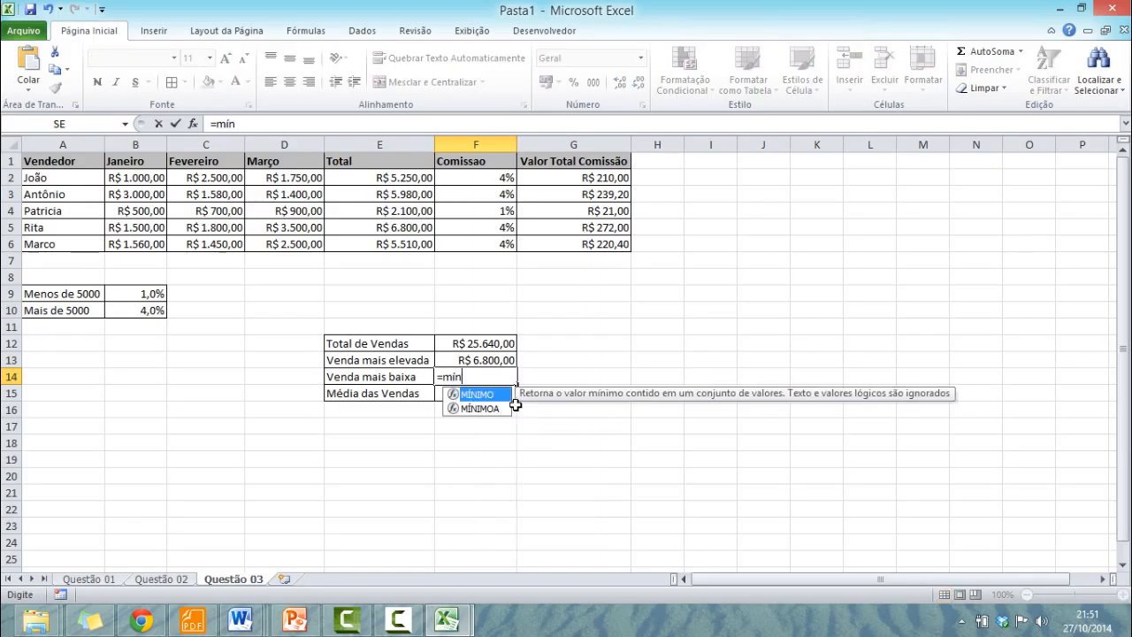
{"action": "key", "text": "Tab"}
{"action": "left_click_drag", "start_coordinate": [340, 185], "coordinate": [368, 240]}
{"action": "key", "text": "Return"}
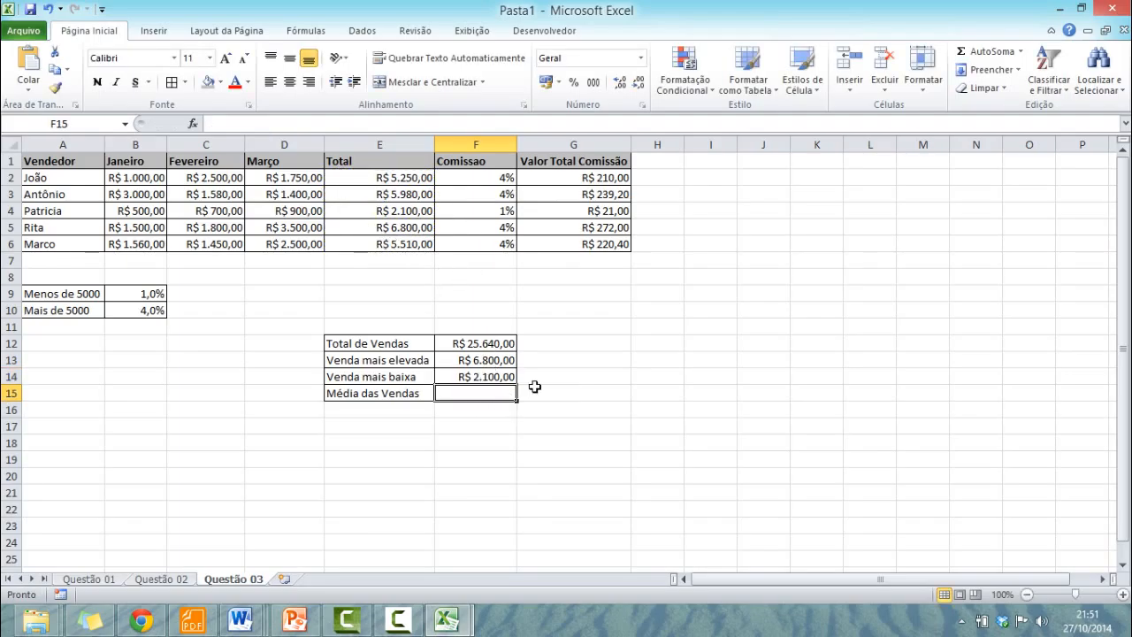
Calculate Média das Vendas in F15 with MÉDIA over the totals in E2:E6.
{"action": "type", "text": "=m"}
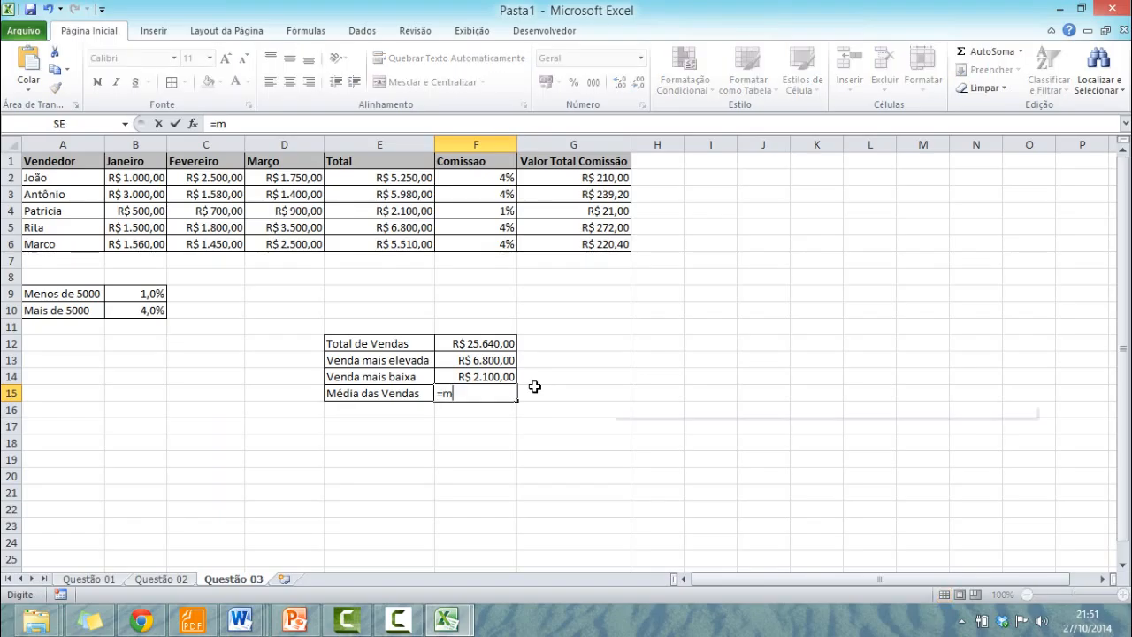
{"action": "type", "text": "éd"}
{"action": "key", "text": "Tab"}
{"action": "left_click_drag", "start_coordinate": [381, 178], "coordinate": [387, 241]}
{"action": "key", "text": "Return"}
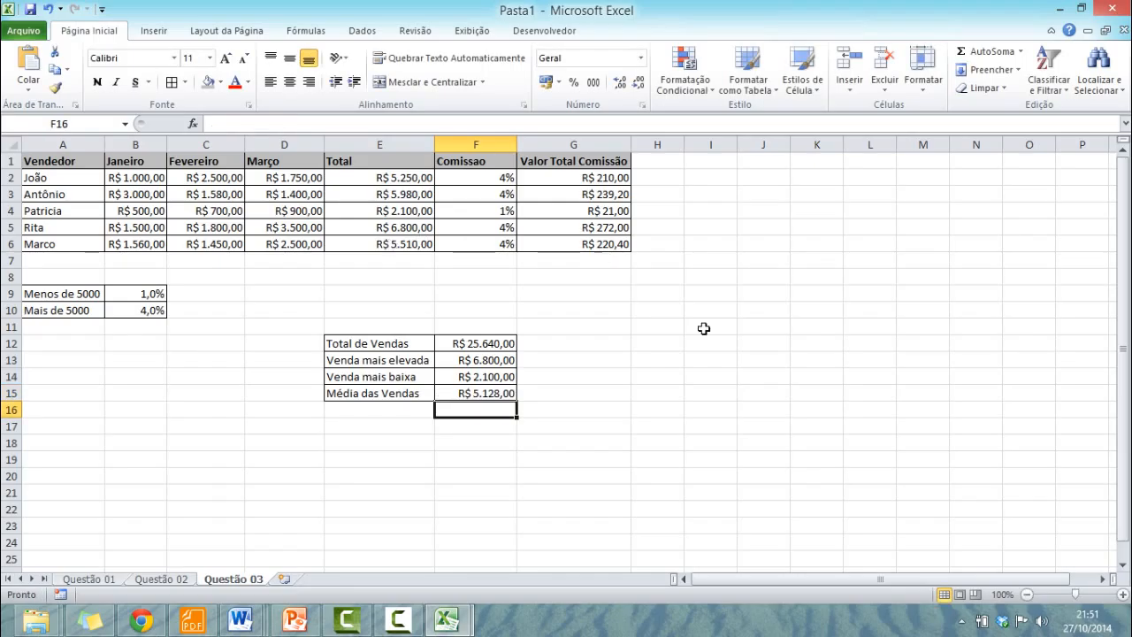